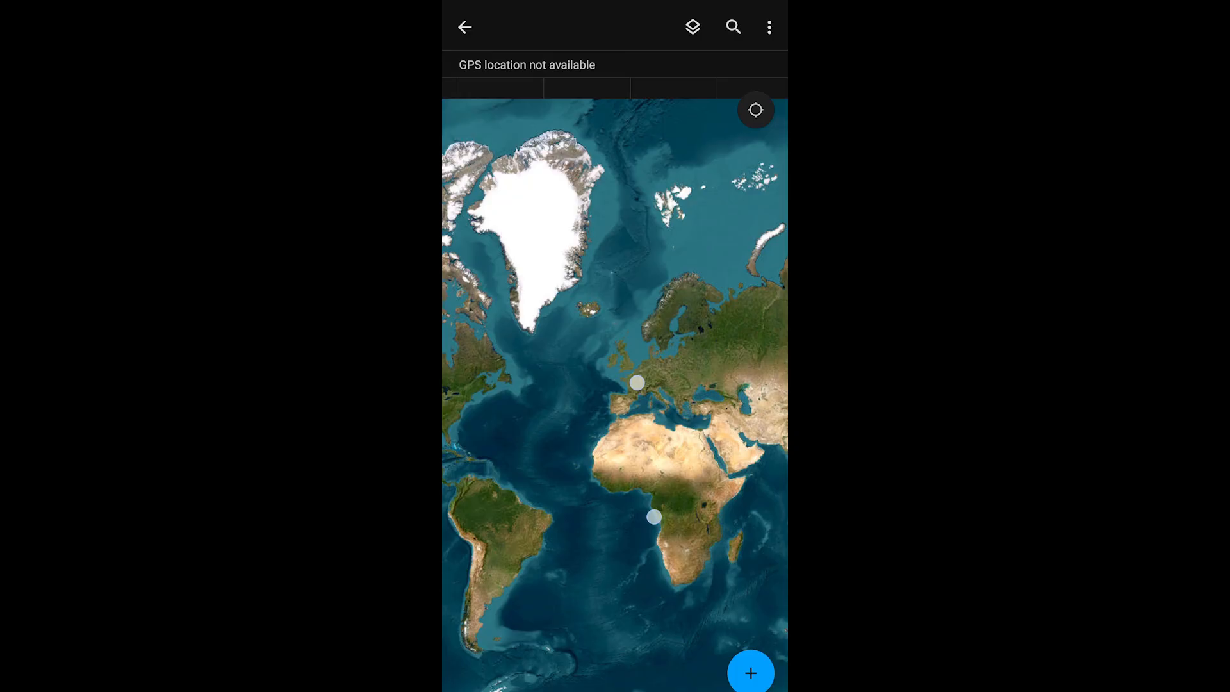
# Start collecting a new feature in the residential neighbourhood near the golf course, centre it on the road junction and start a photo.
pyautogui.scroll(5, 646, 450)
pyautogui.moveTo(609, 545); pyautogui.dragTo(704, 224)
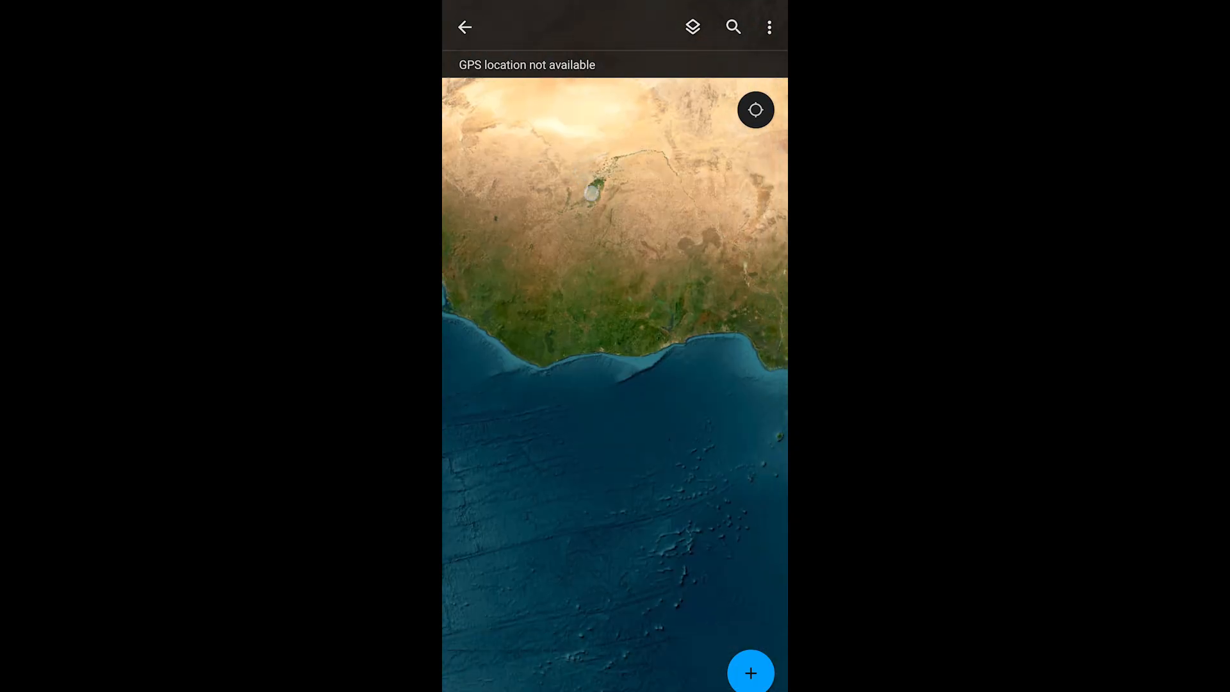
pyautogui.moveTo(705, 544); pyautogui.dragTo(513, 224)
pyautogui.moveTo(631, 544); pyautogui.dragTo(619, 241)
pyautogui.scroll(10, 632, 372)
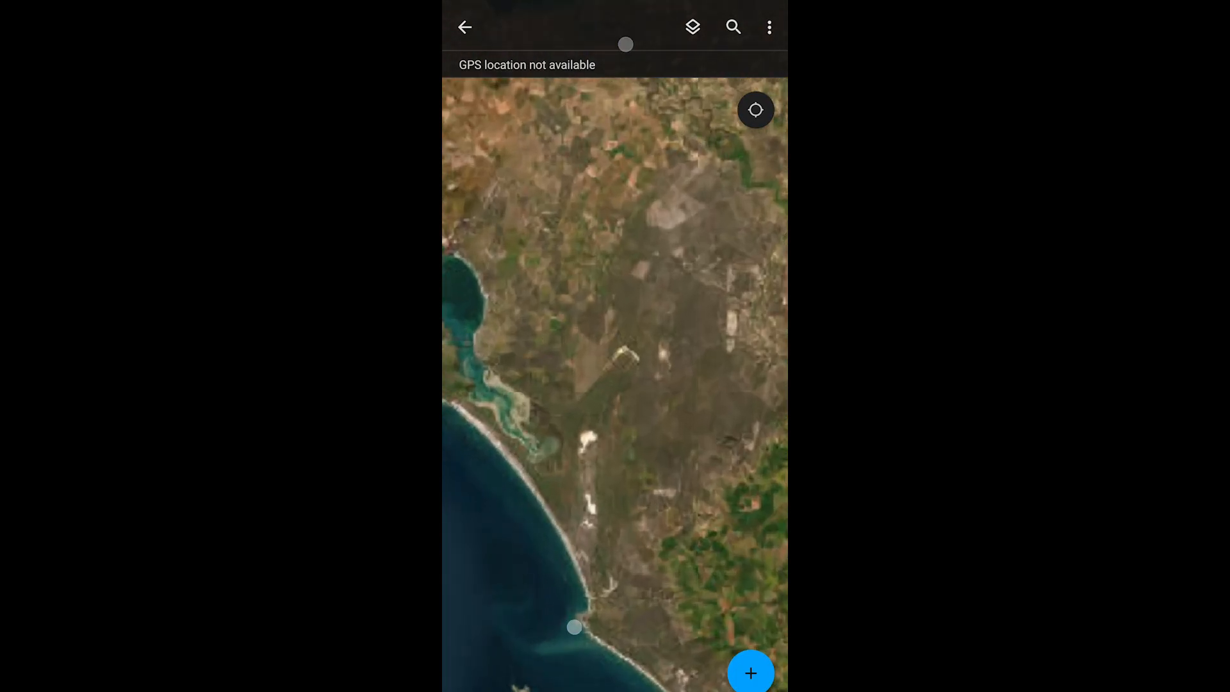
pyautogui.scroll(10, 679, 417)
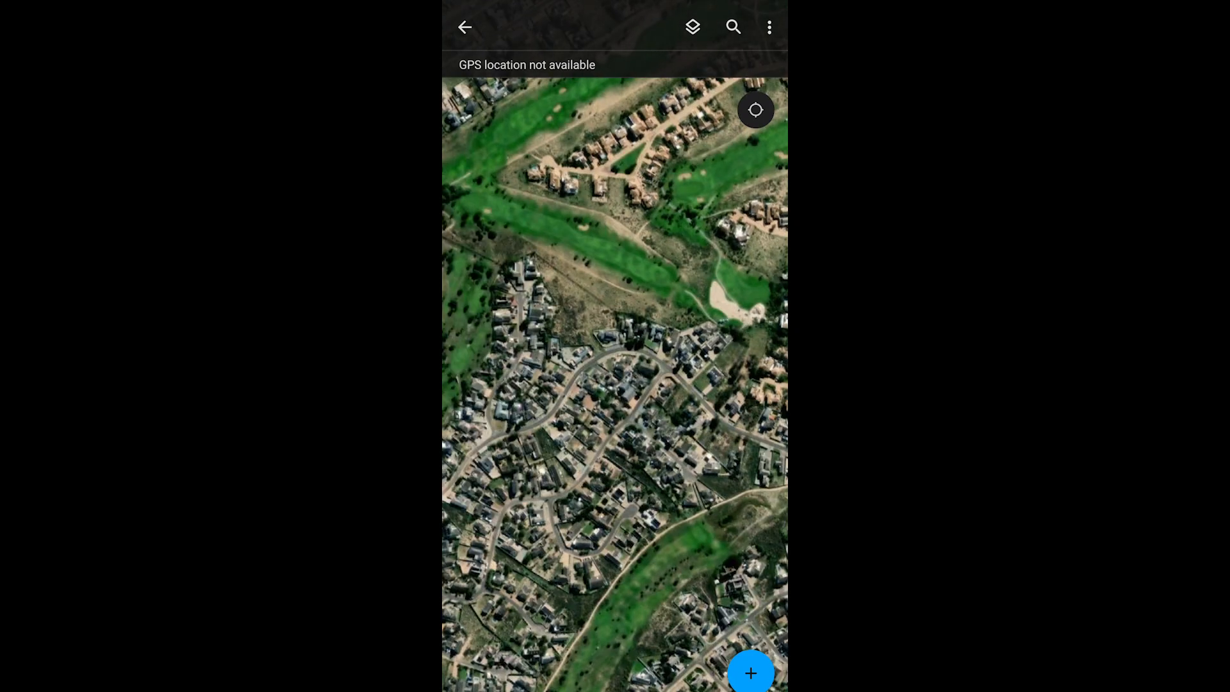
pyautogui.scroll(-5, 648, 469)
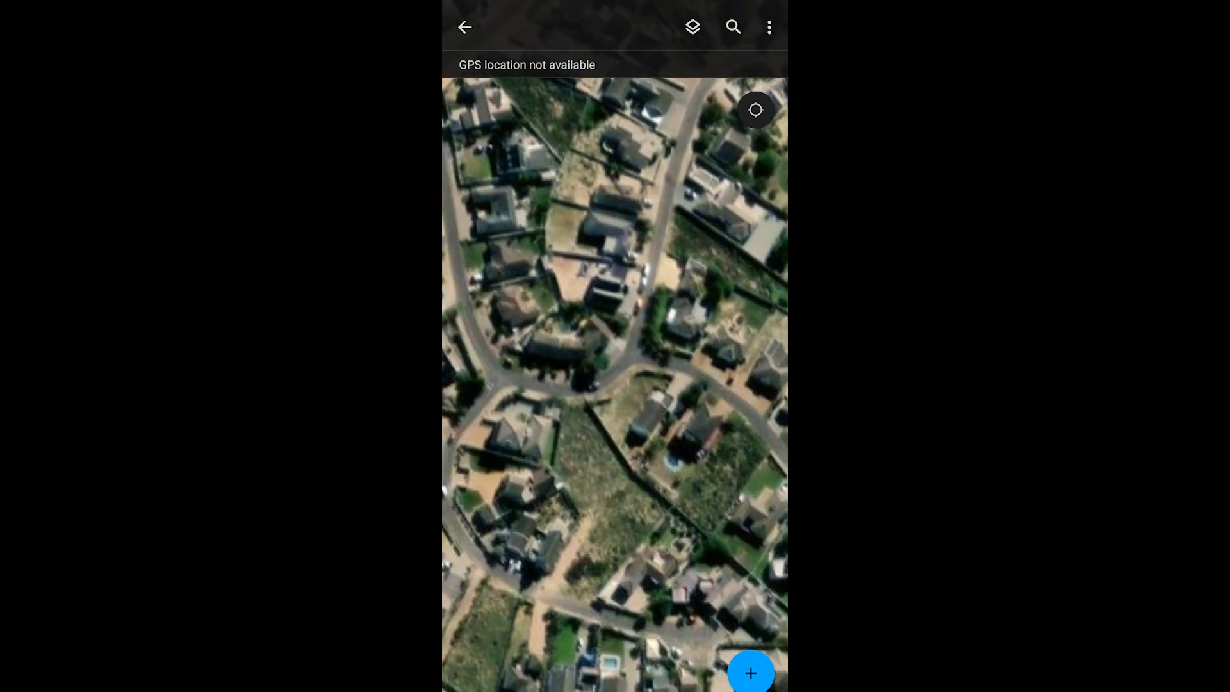
pyautogui.click(751, 673)
pyautogui.moveTo(664, 346); pyautogui.dragTo(760, 373)
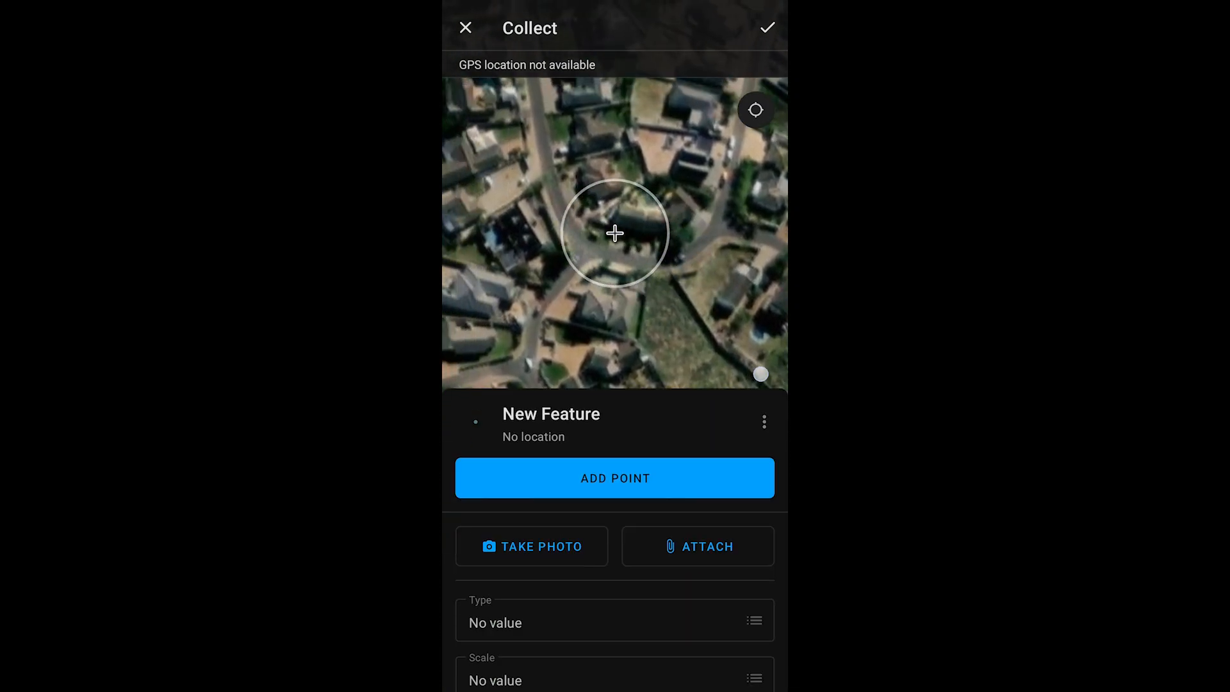
pyautogui.moveTo(667, 300); pyautogui.dragTo(704, 296)
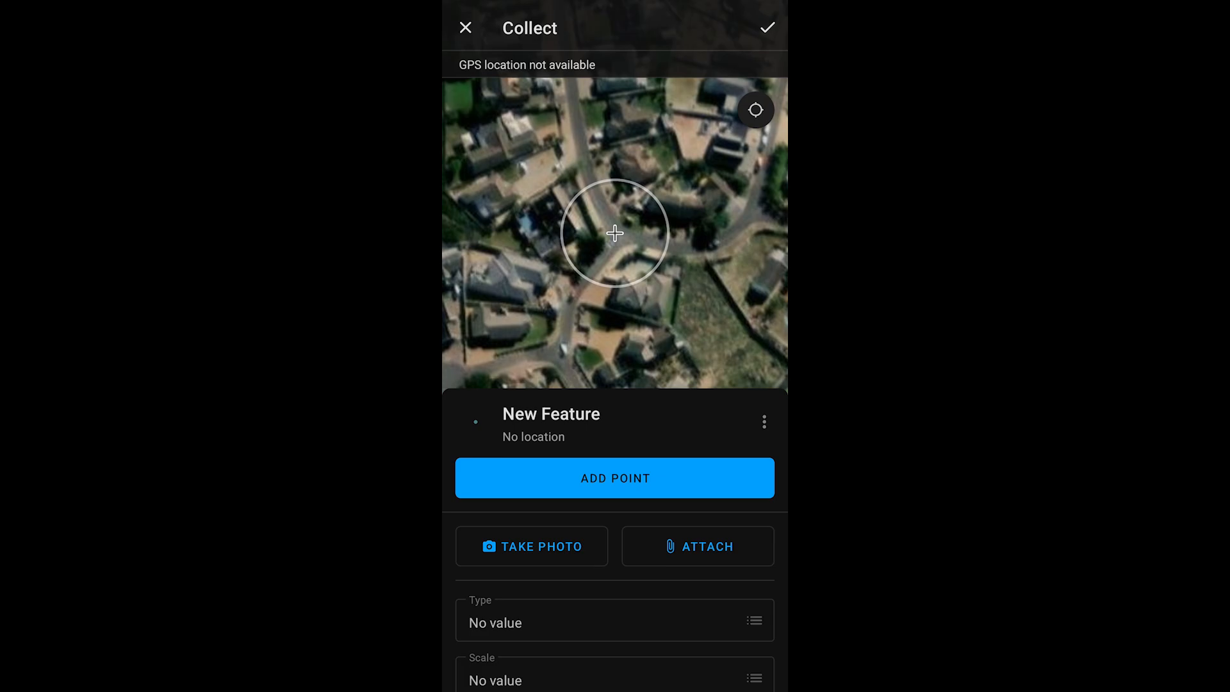
pyautogui.click(532, 546)
pyautogui.click(672, 360)
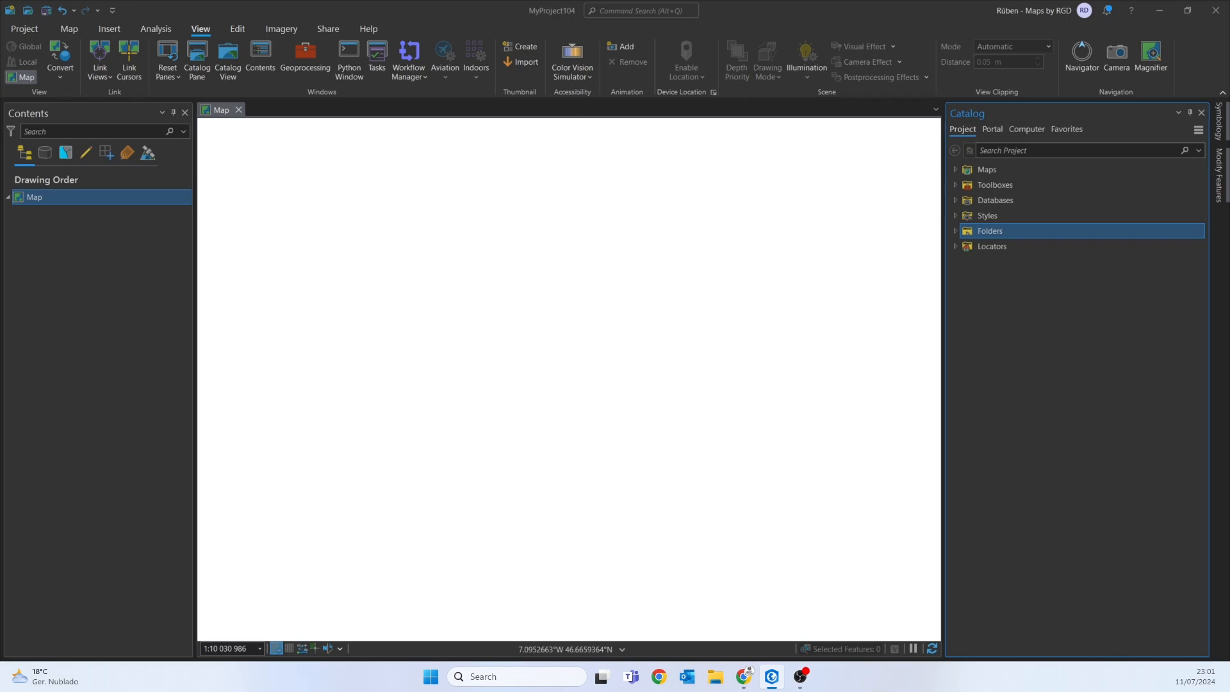
# In ArcGIS Pro, create a file geodatabase named Occurrances inside the Occurrances Map project folder.
pyautogui.click(955, 230)
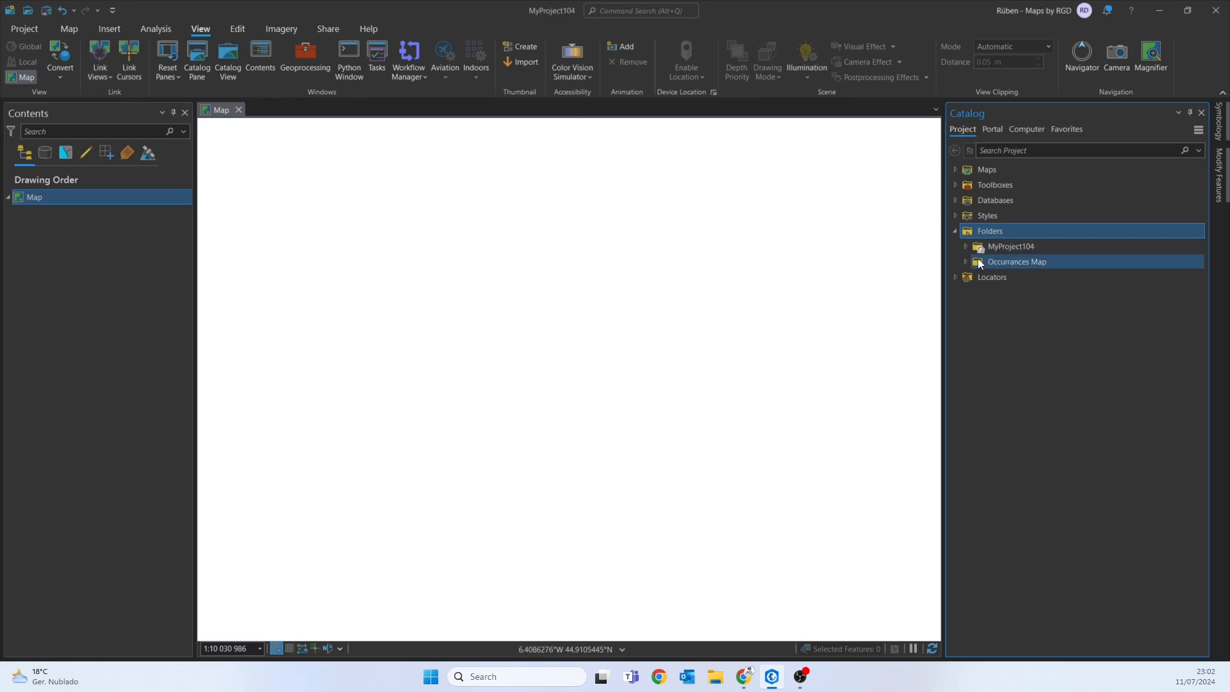
pyautogui.click(965, 261)
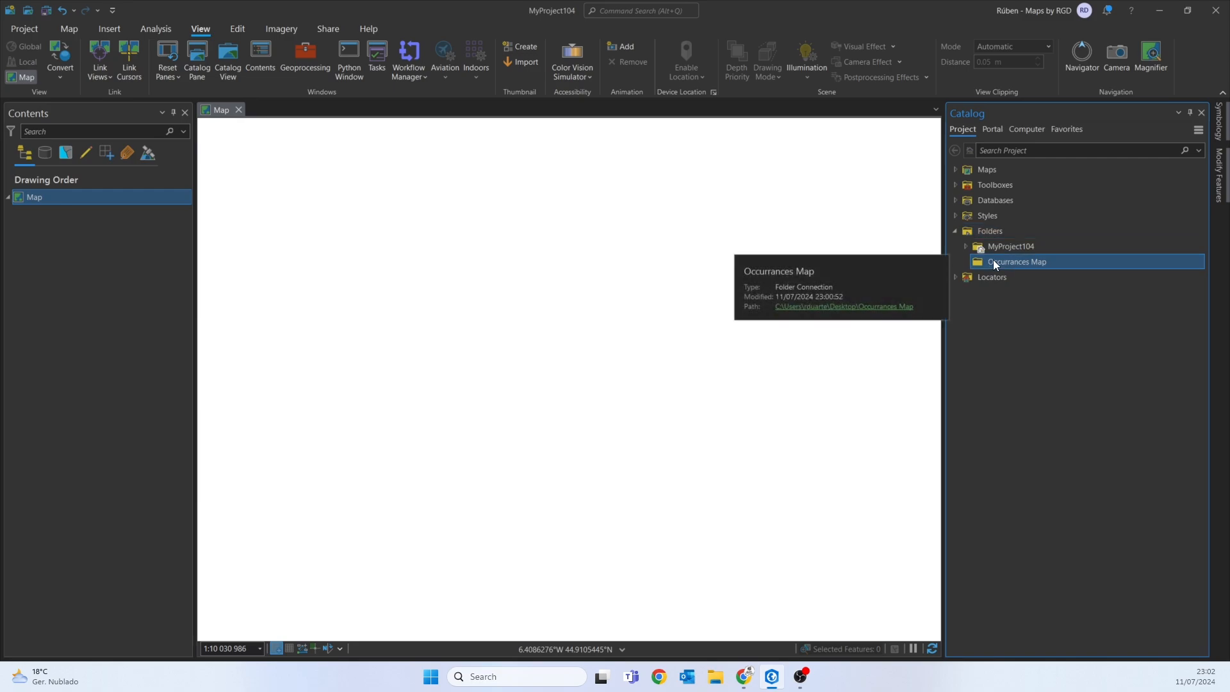
pyautogui.rightClick(994, 262)
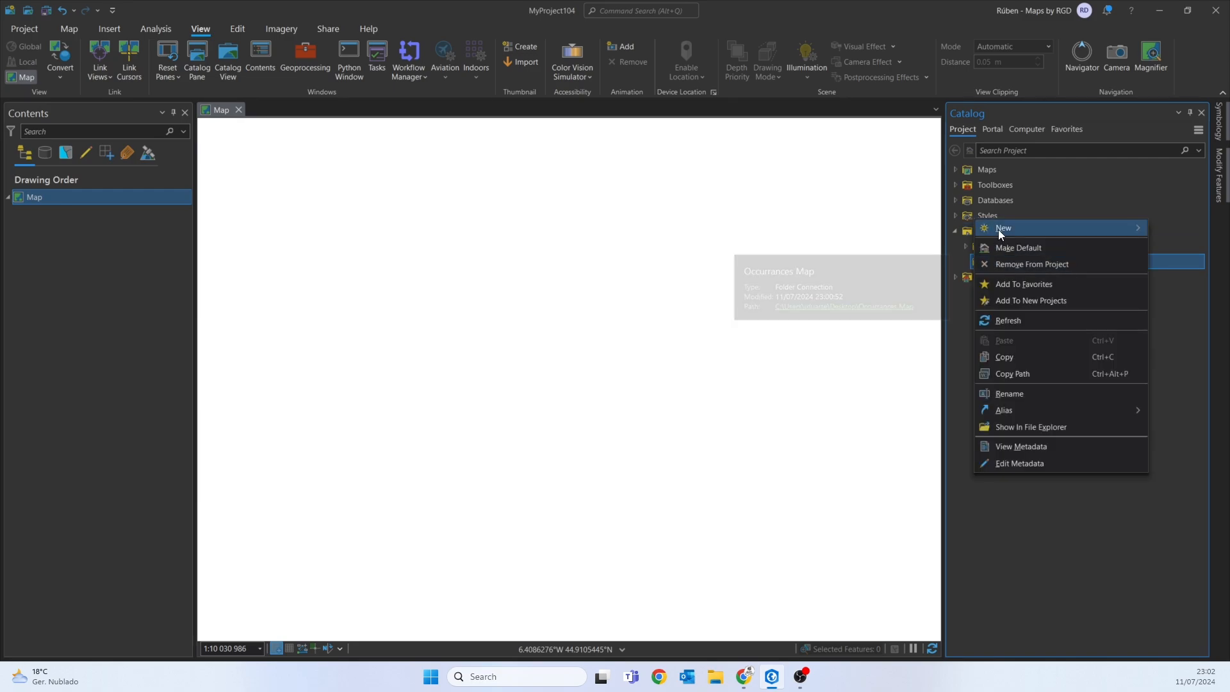
pyautogui.moveTo(998, 229)
pyautogui.click(913, 245)
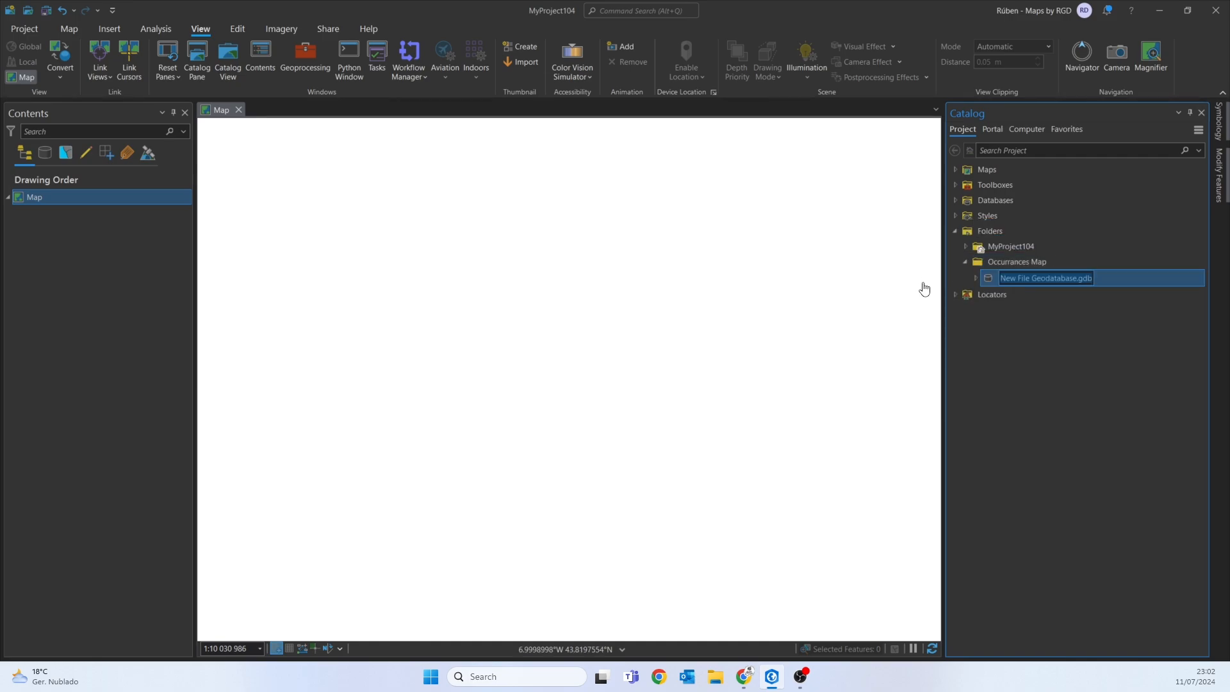
pyautogui.write('Oc')
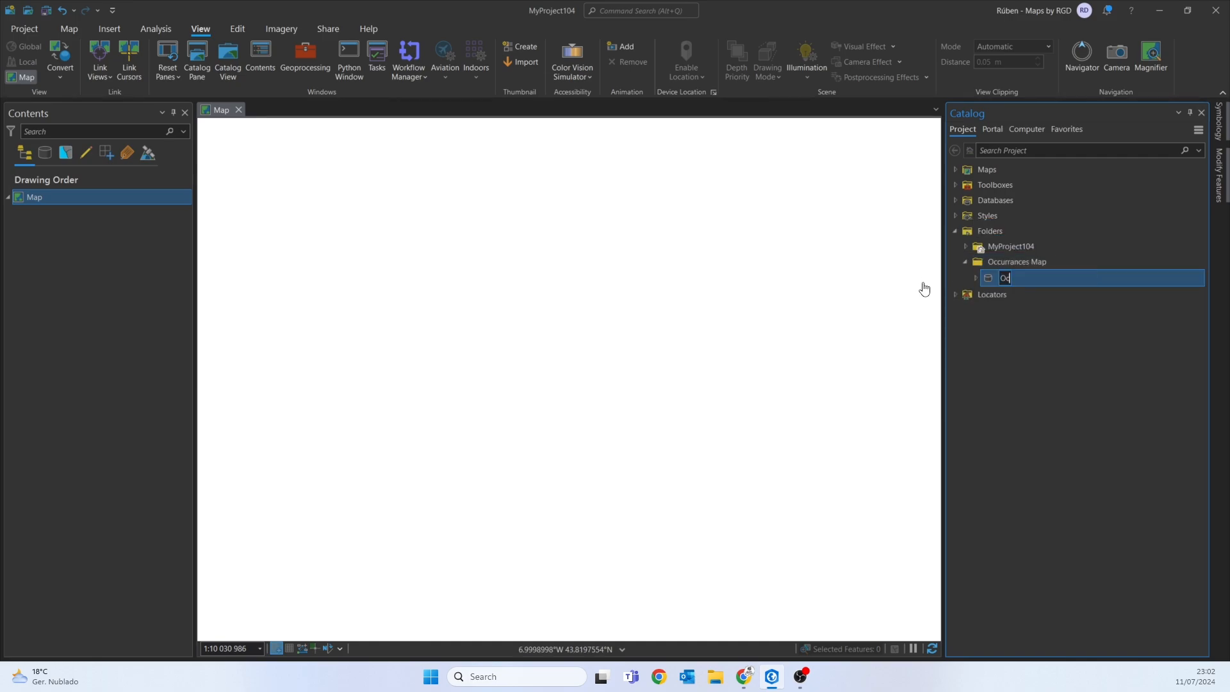
pyautogui.write('currances')
pyautogui.press('Return')
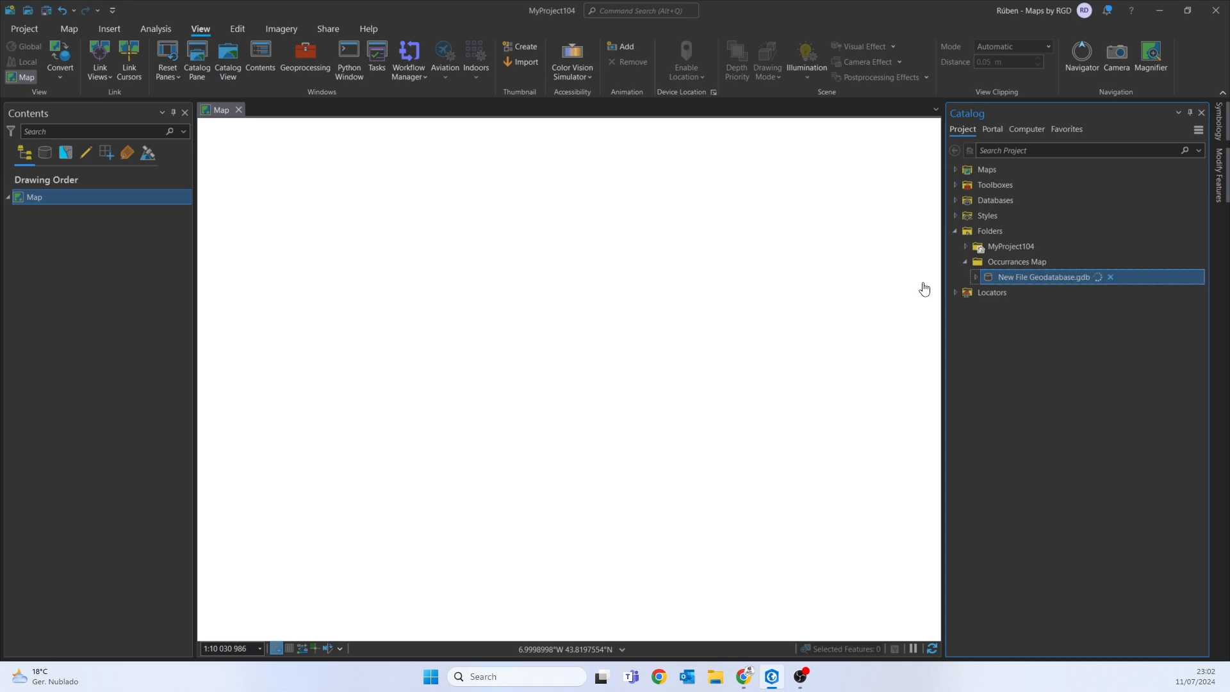
# Start a new feature class in the Occurrances geodatabase, giving it the name and alias Occurrances.
pyautogui.rightClick(1006, 278)
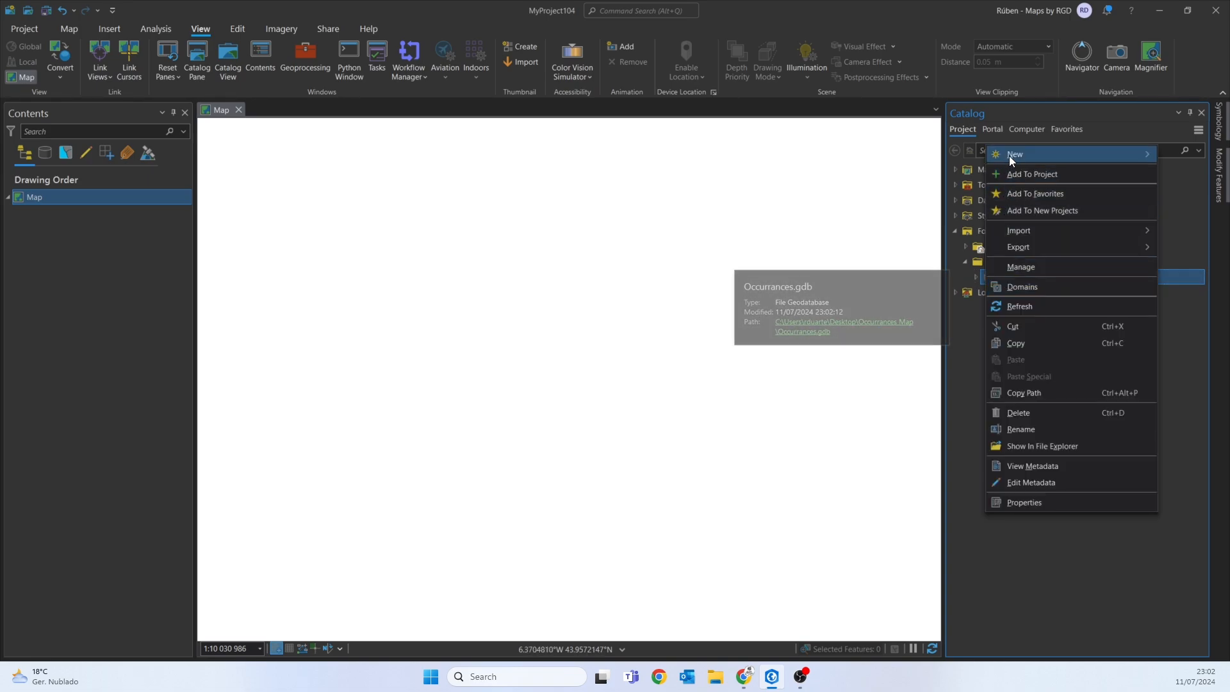
pyautogui.moveTo(1009, 155)
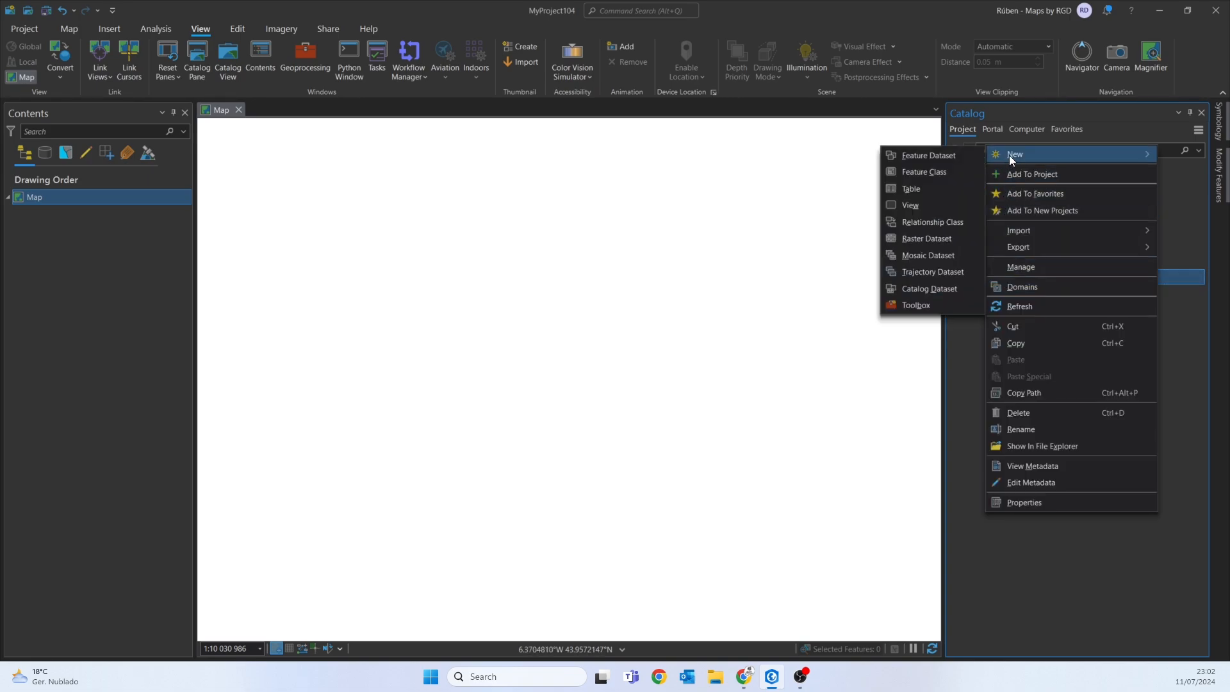
pyautogui.click(925, 171)
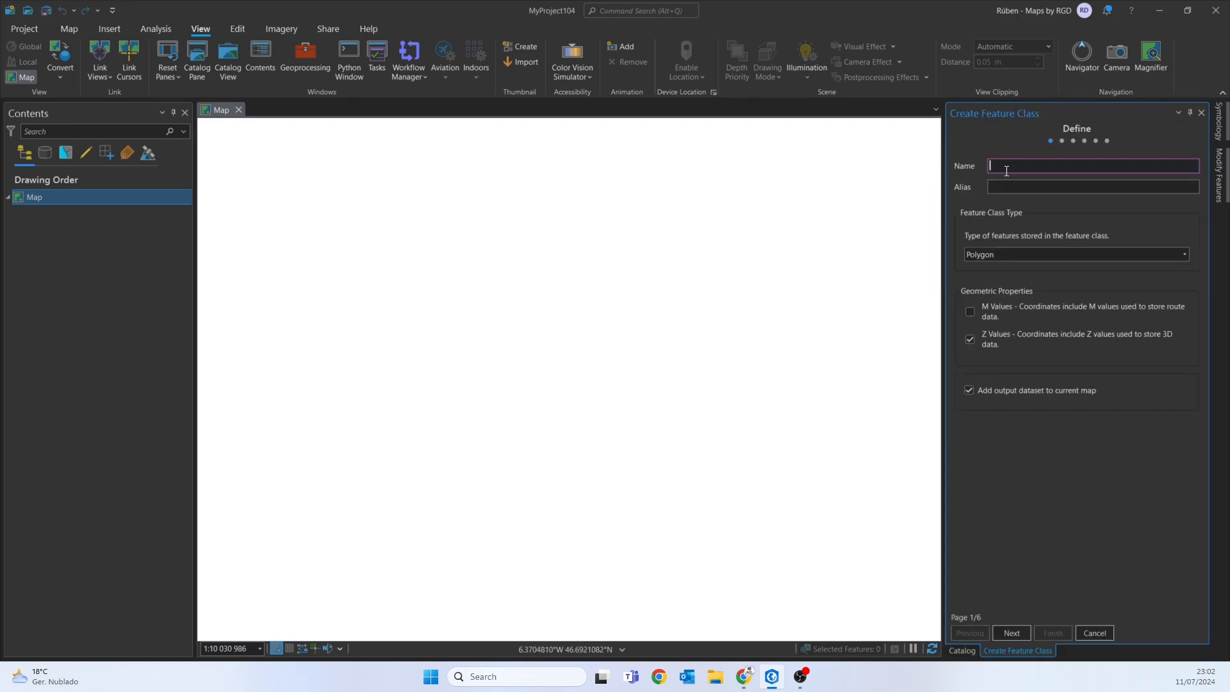
pyautogui.write('Occurrances')
pyautogui.moveTo(1095, 168); pyautogui.dragTo(971, 164)
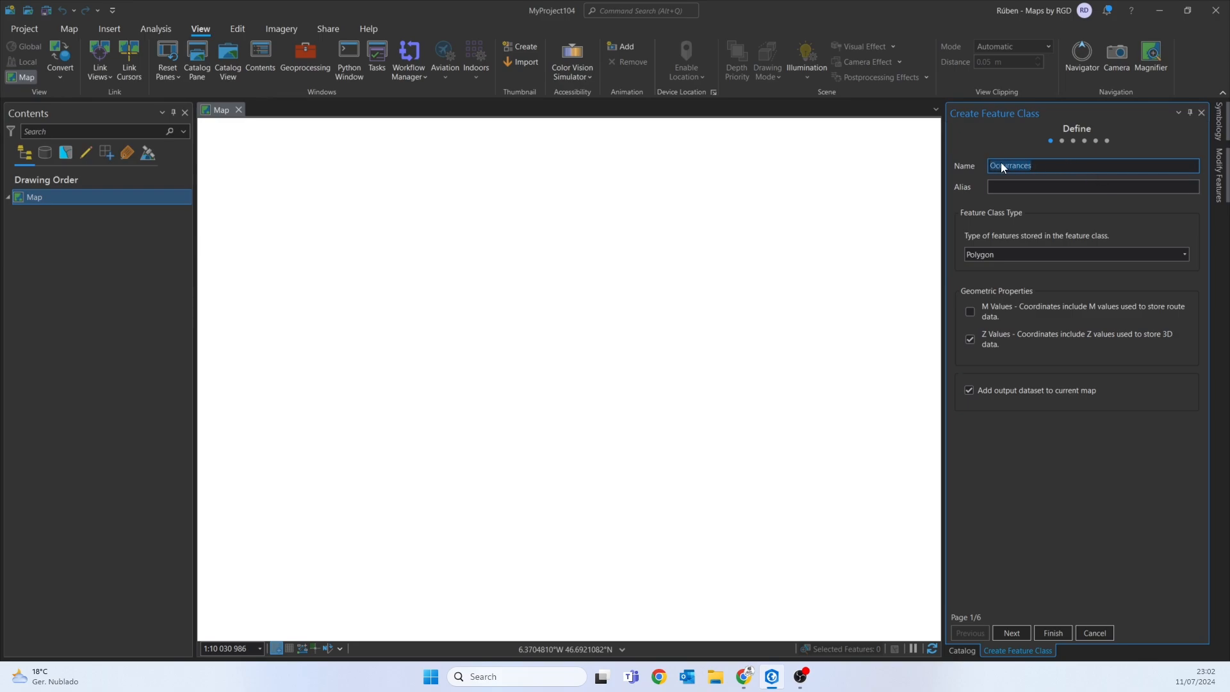
pyautogui.rightClick(999, 165)
pyautogui.click(1022, 187)
pyautogui.click(1001, 186)
pyautogui.rightClick(1001, 186)
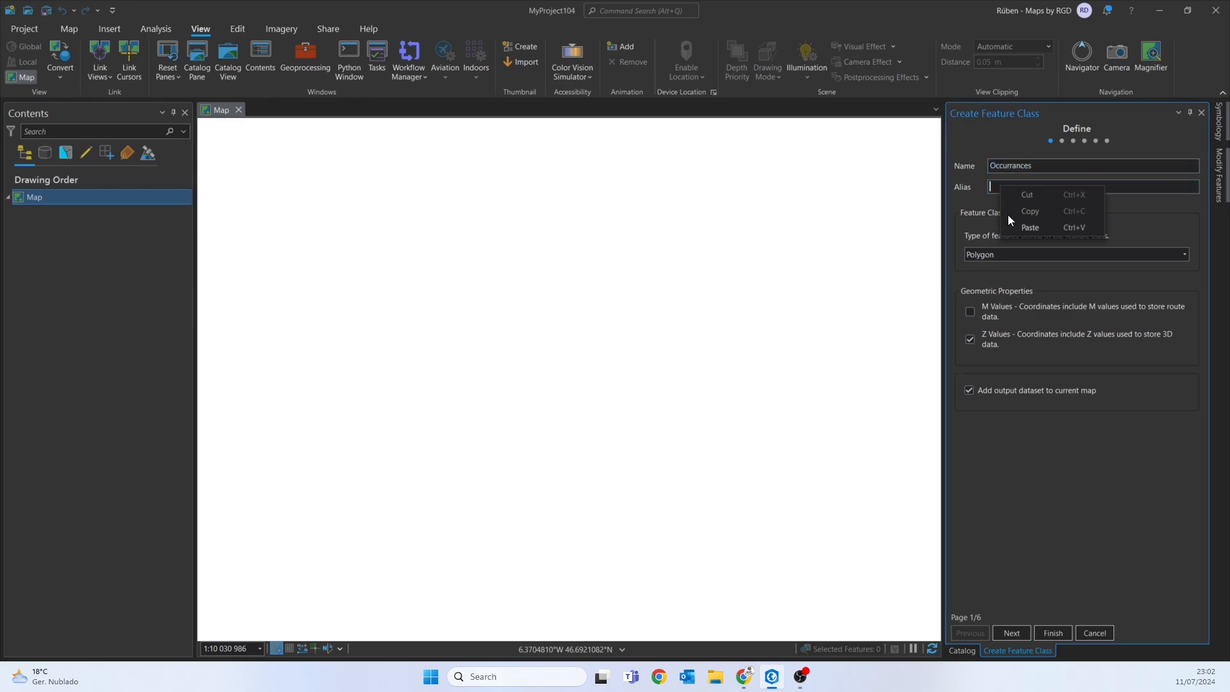
pyautogui.click(1010, 221)
# Set the feature class type to Point and continue to the field definitions.
pyautogui.click(995, 255)
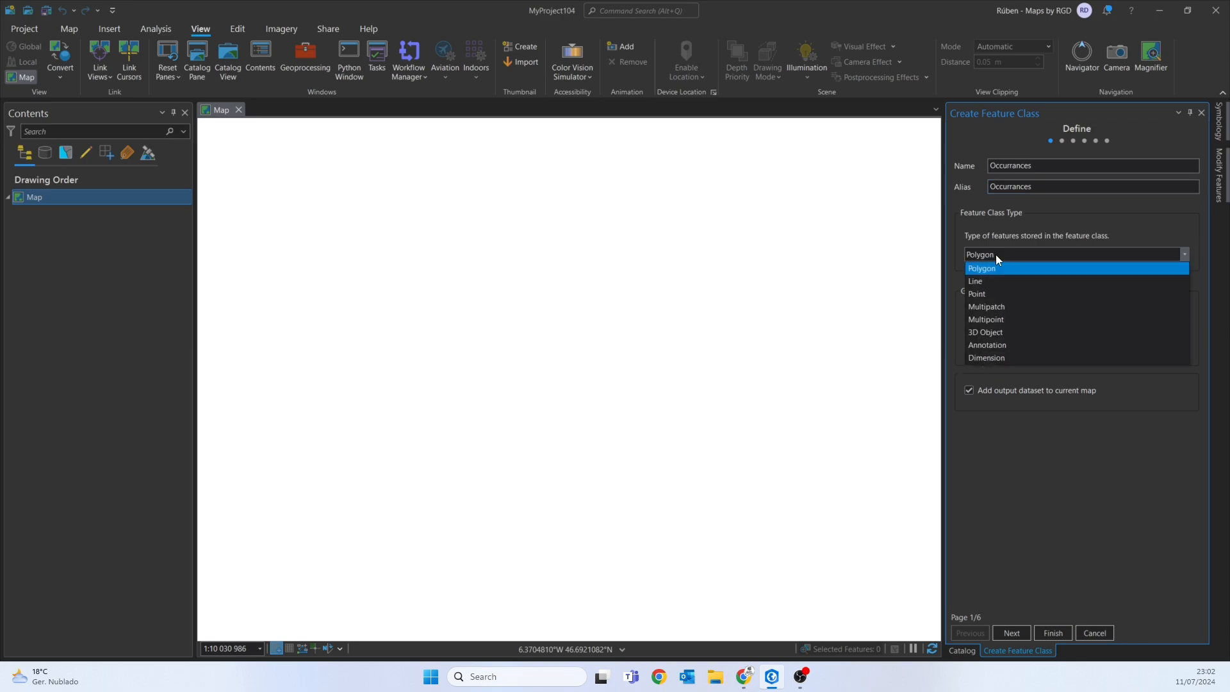
pyautogui.click(981, 293)
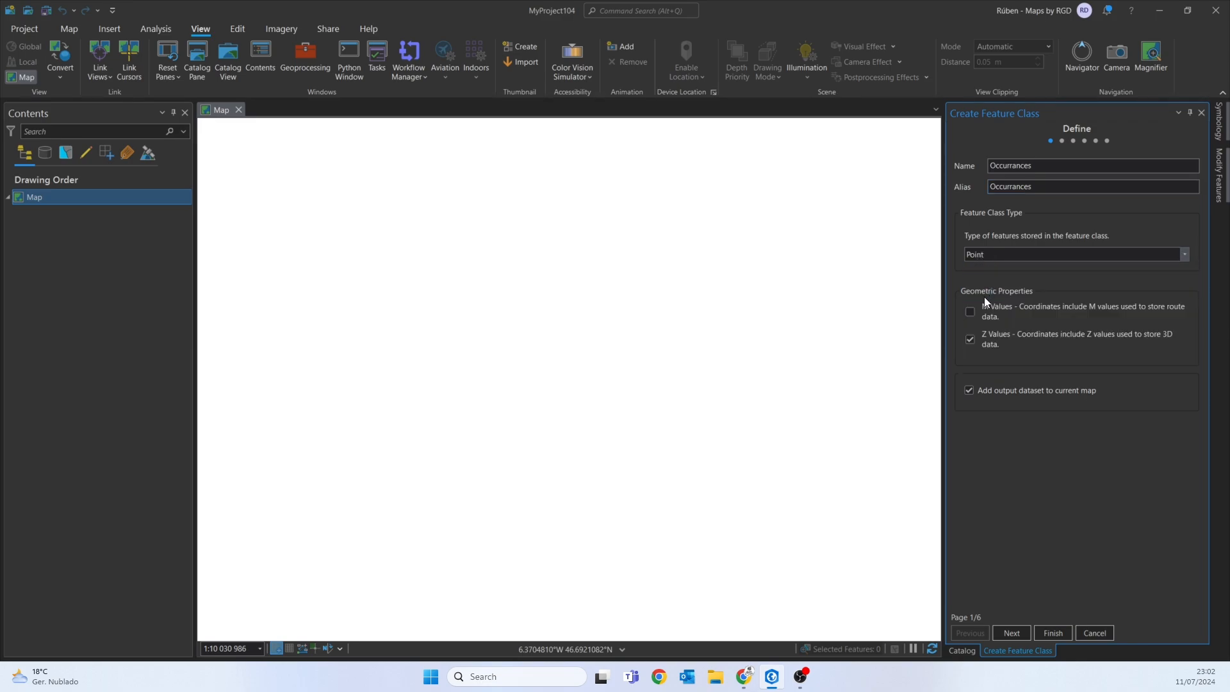
pyautogui.click(1004, 636)
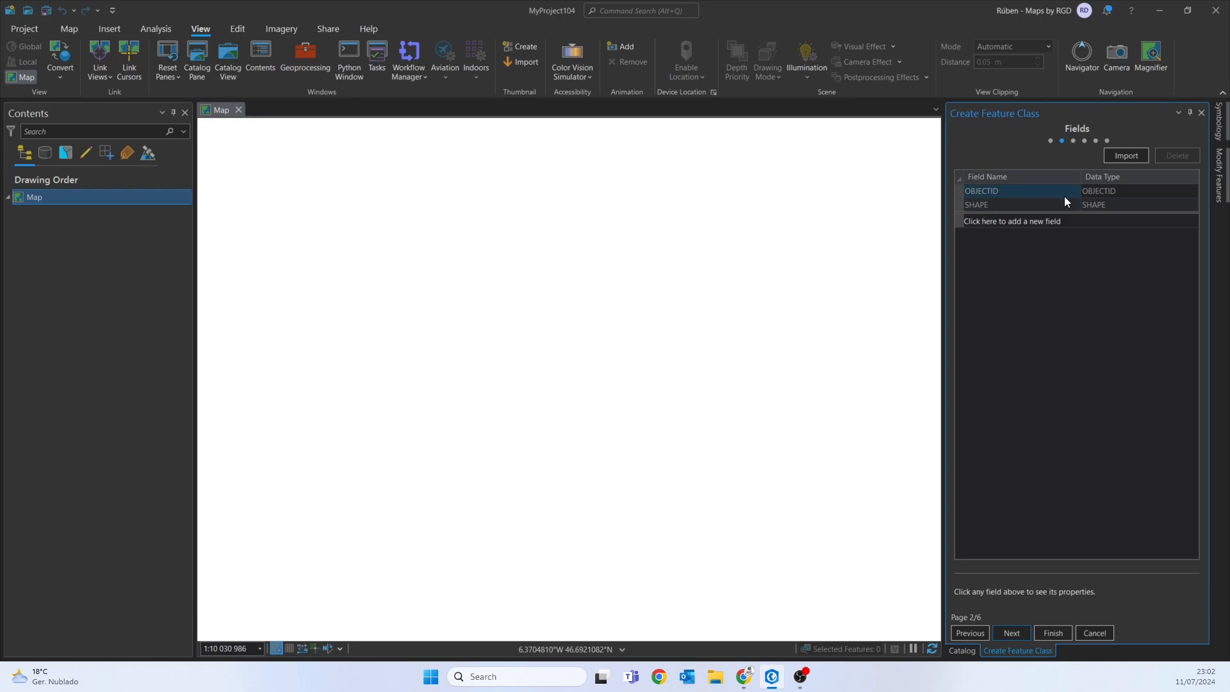
# Add a Text field named Type and a Double field named Scale to the feature class.
pyautogui.click(975, 222)
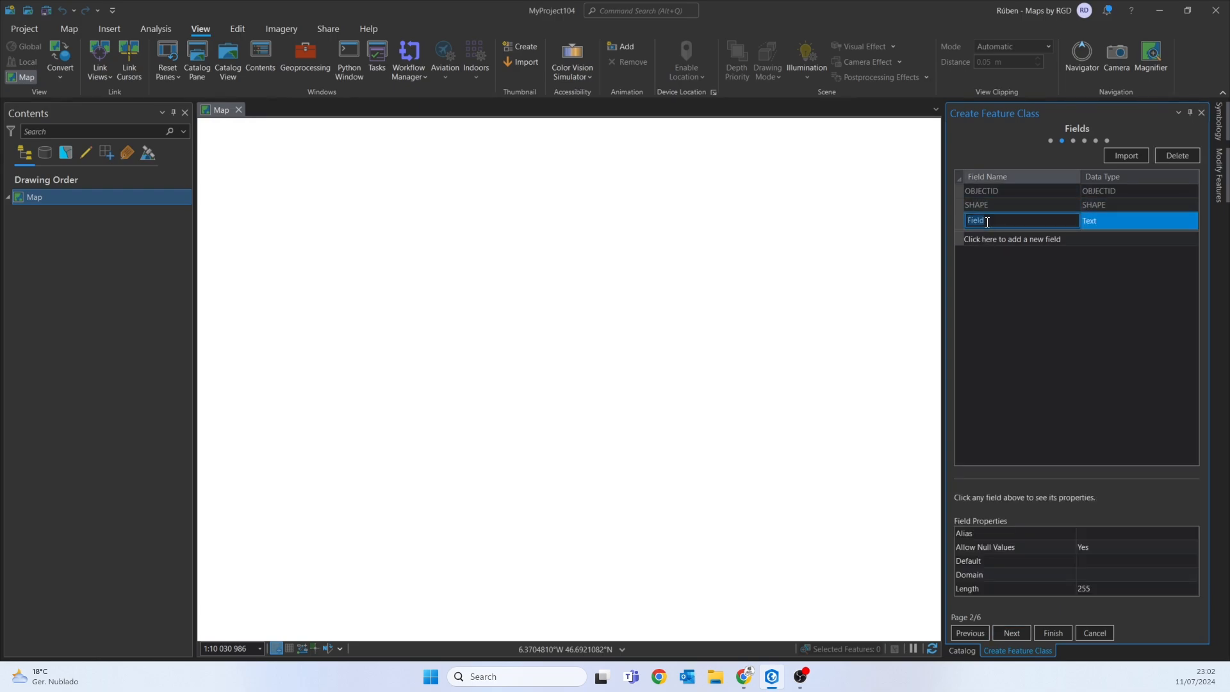
pyautogui.write('Type')
pyautogui.press('Tab')
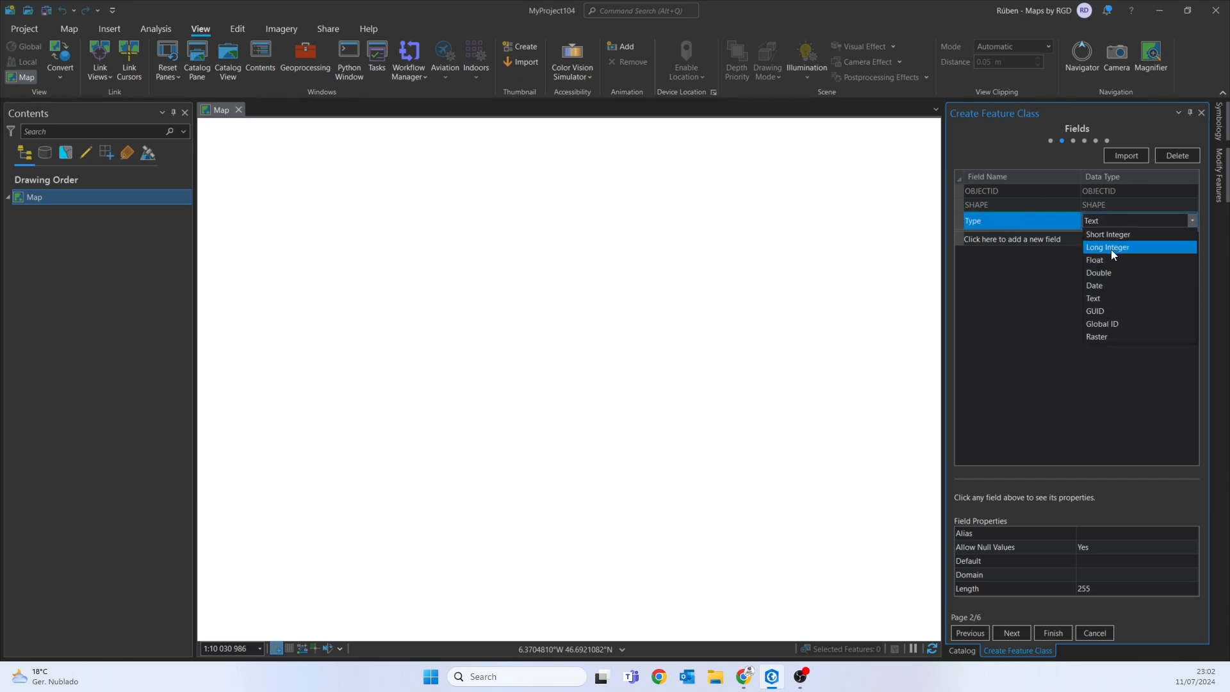
pyautogui.click(1098, 298)
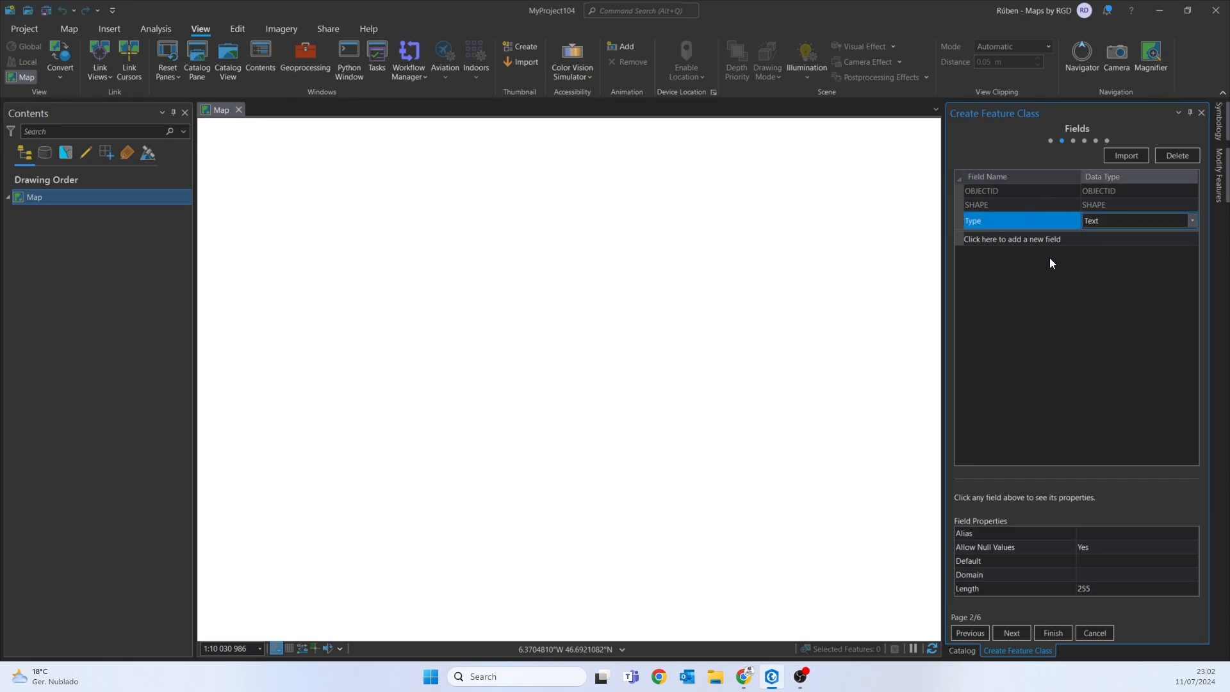
pyautogui.click(991, 239)
pyautogui.write('Scale')
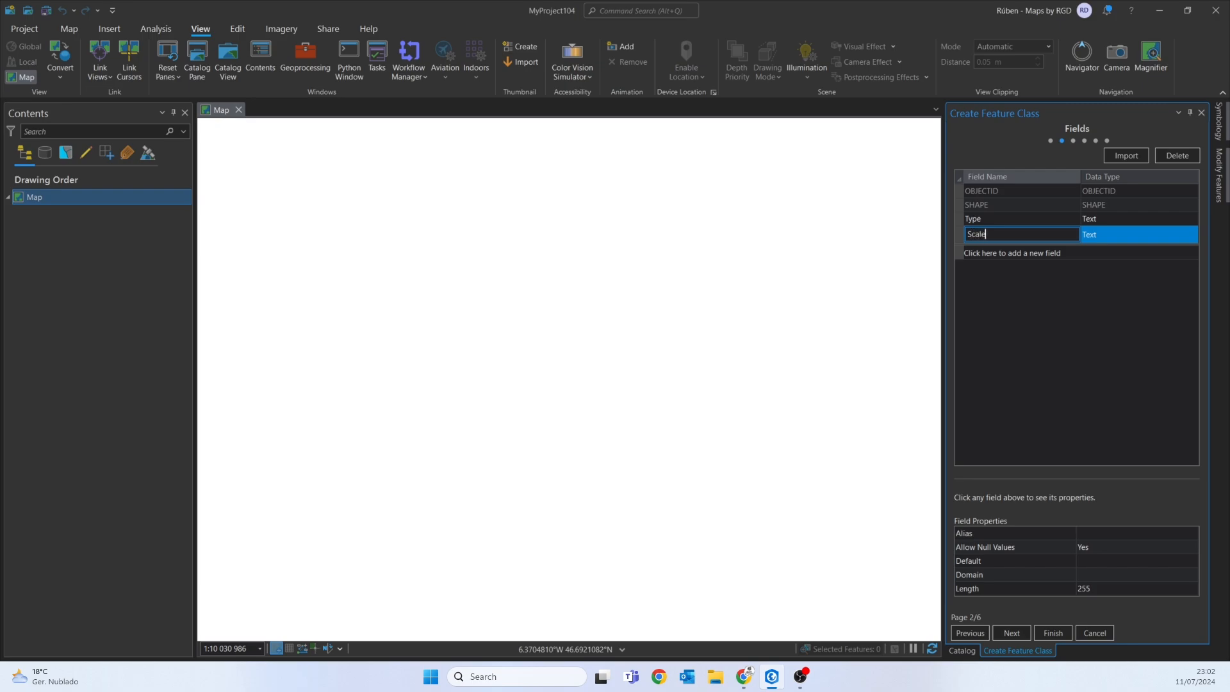
pyautogui.press('Tab')
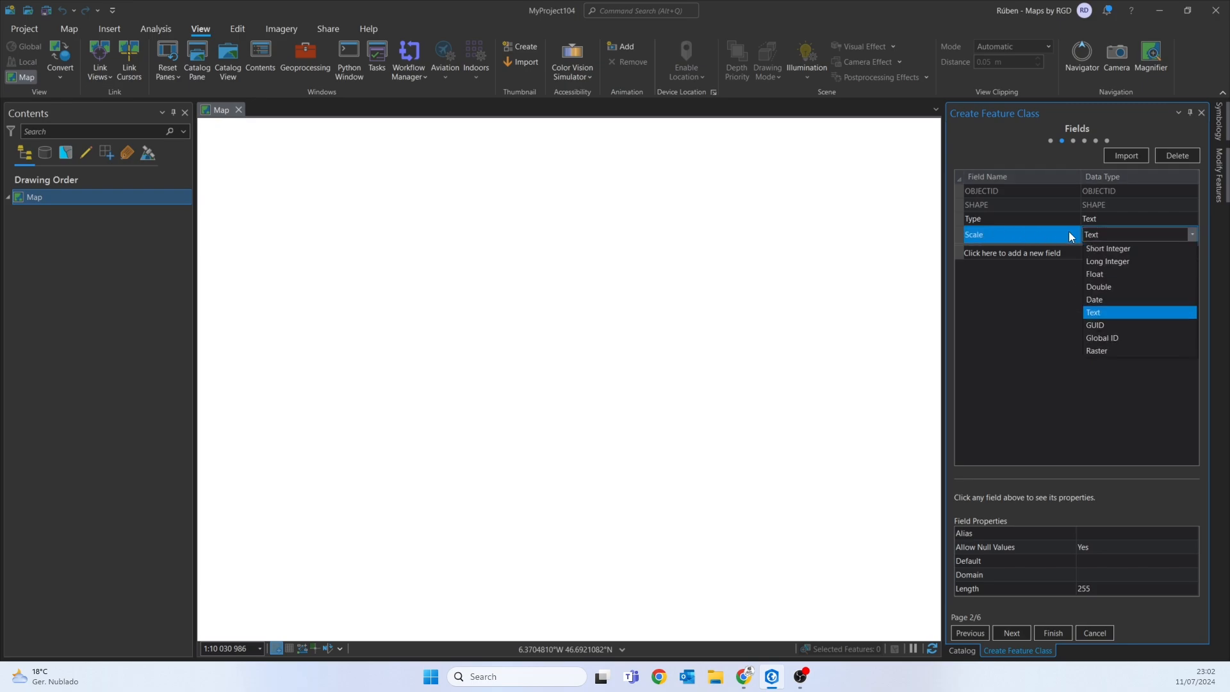
pyautogui.click(1107, 286)
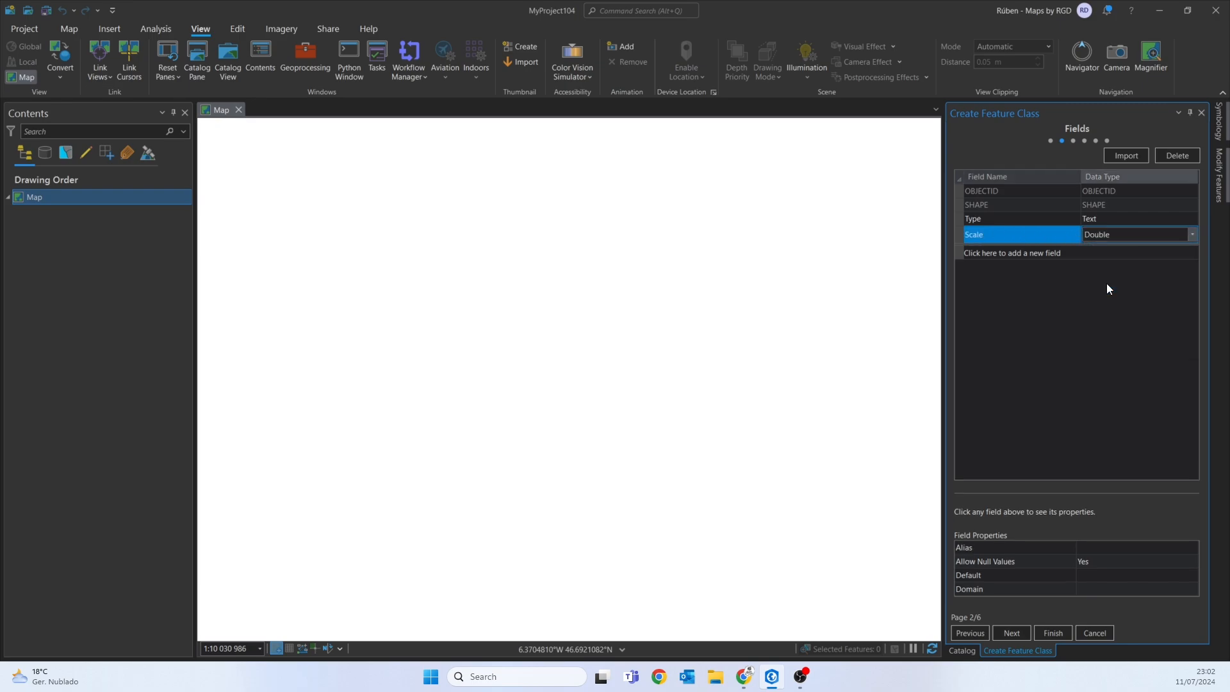
# Add a Text field named Observations to the feature class.
pyautogui.click(1024, 251)
pyautogui.write('Obs')
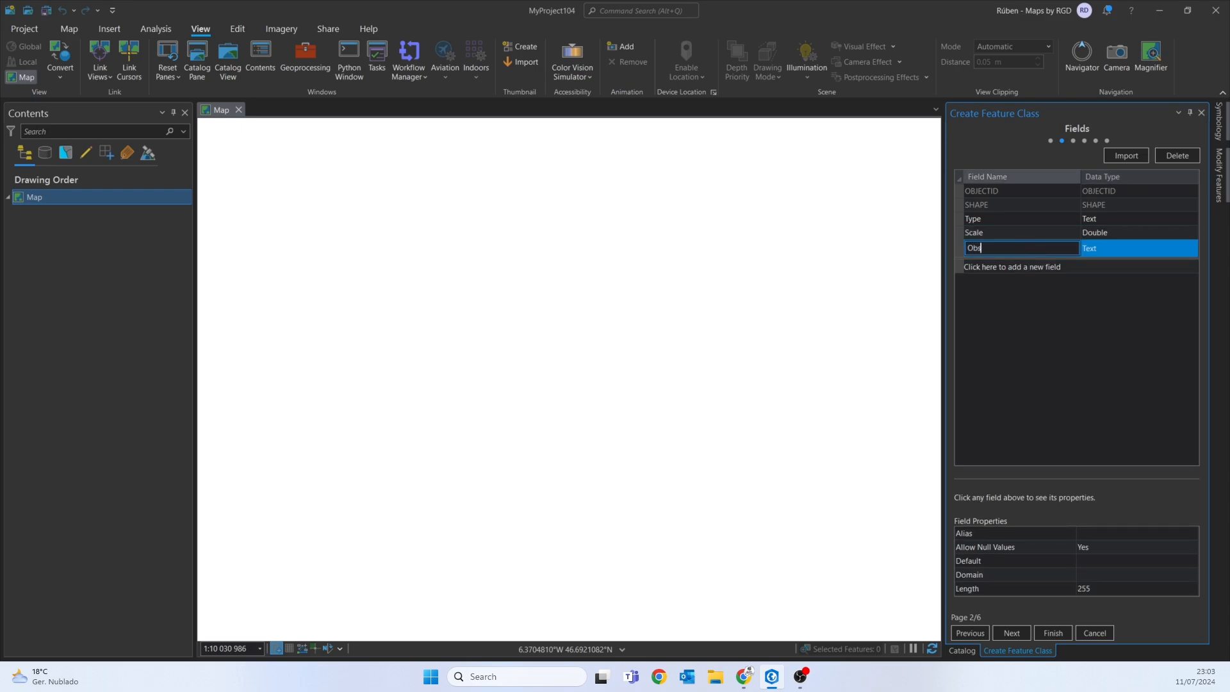
pyautogui.write('ervations')
pyautogui.click(1084, 251)
pyautogui.click(1118, 252)
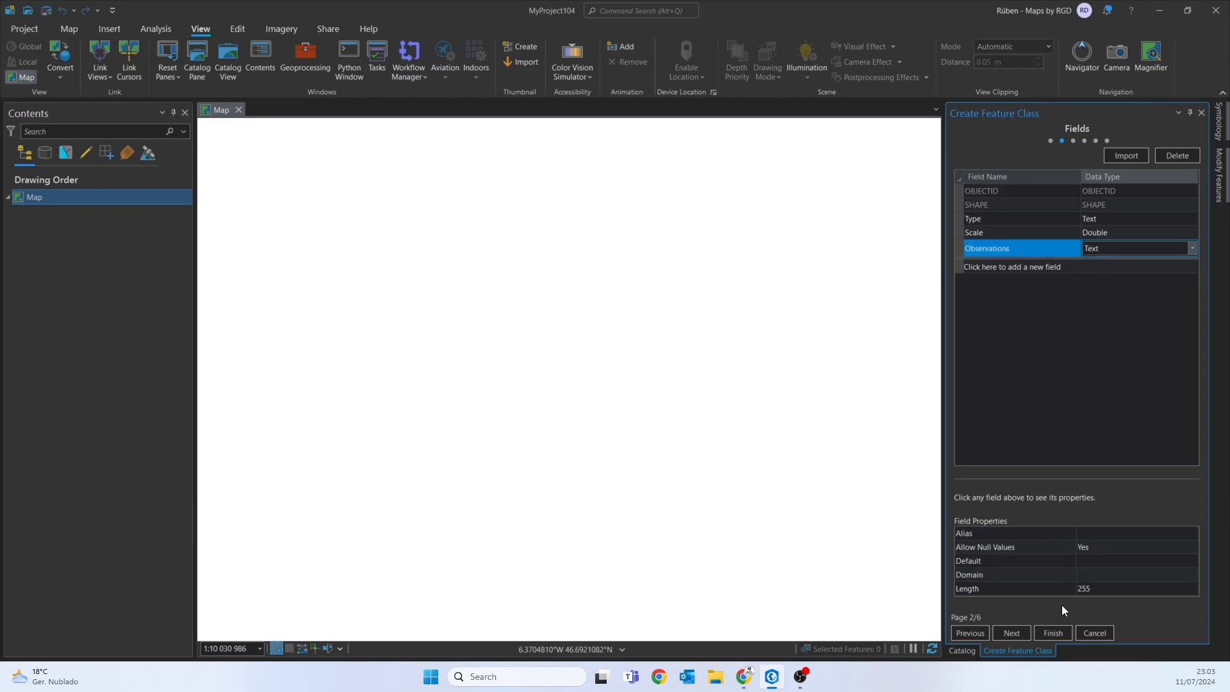
# Accept WGS 1984 Web Mercator (auxiliary sphere) with the default tolerance and resolution, and finish creating the feature class.
pyautogui.click(1013, 633)
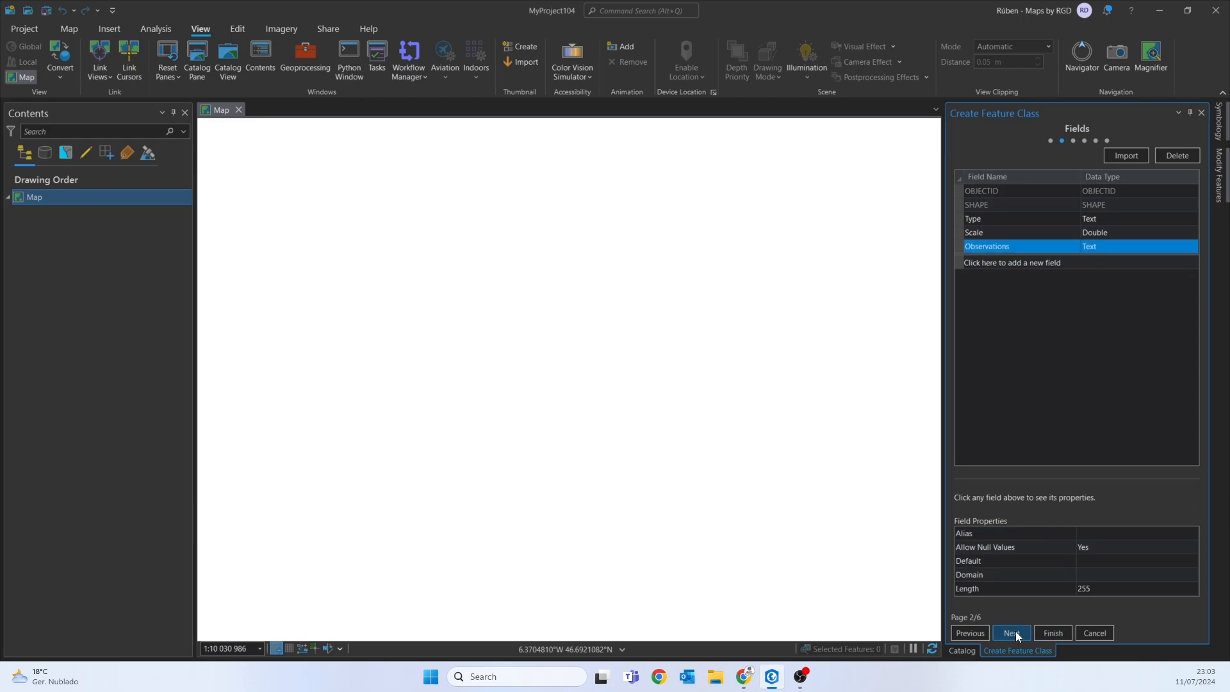
pyautogui.click(1016, 633)
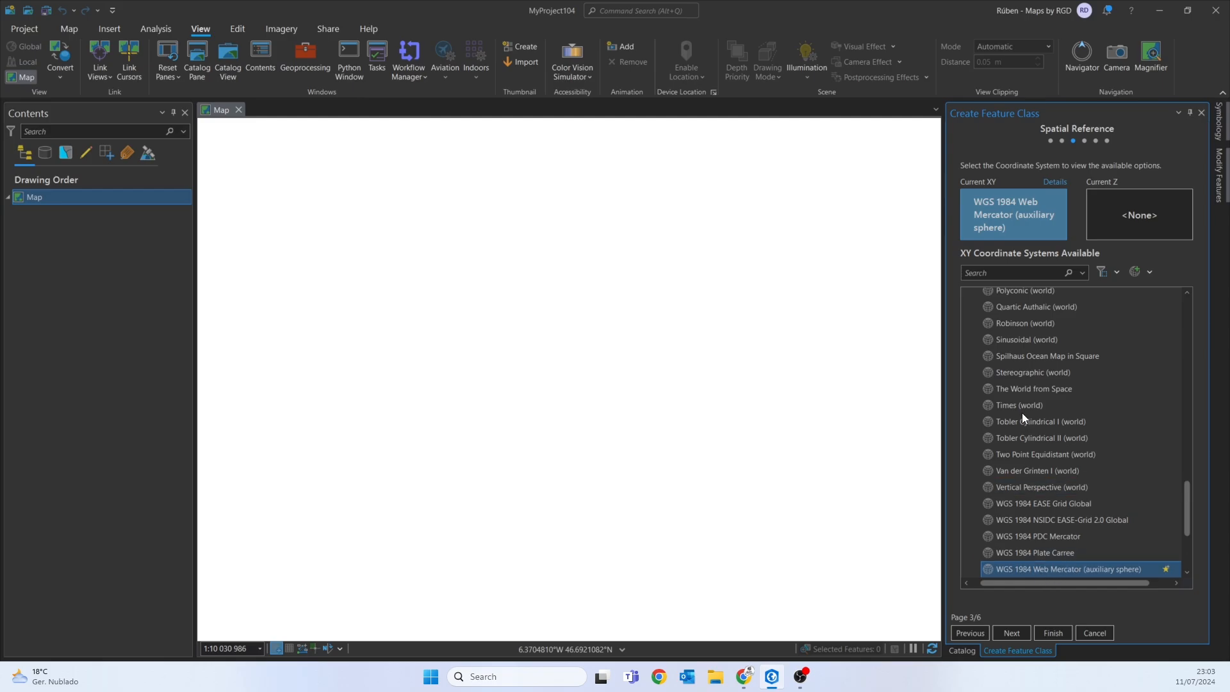
pyautogui.click(1014, 634)
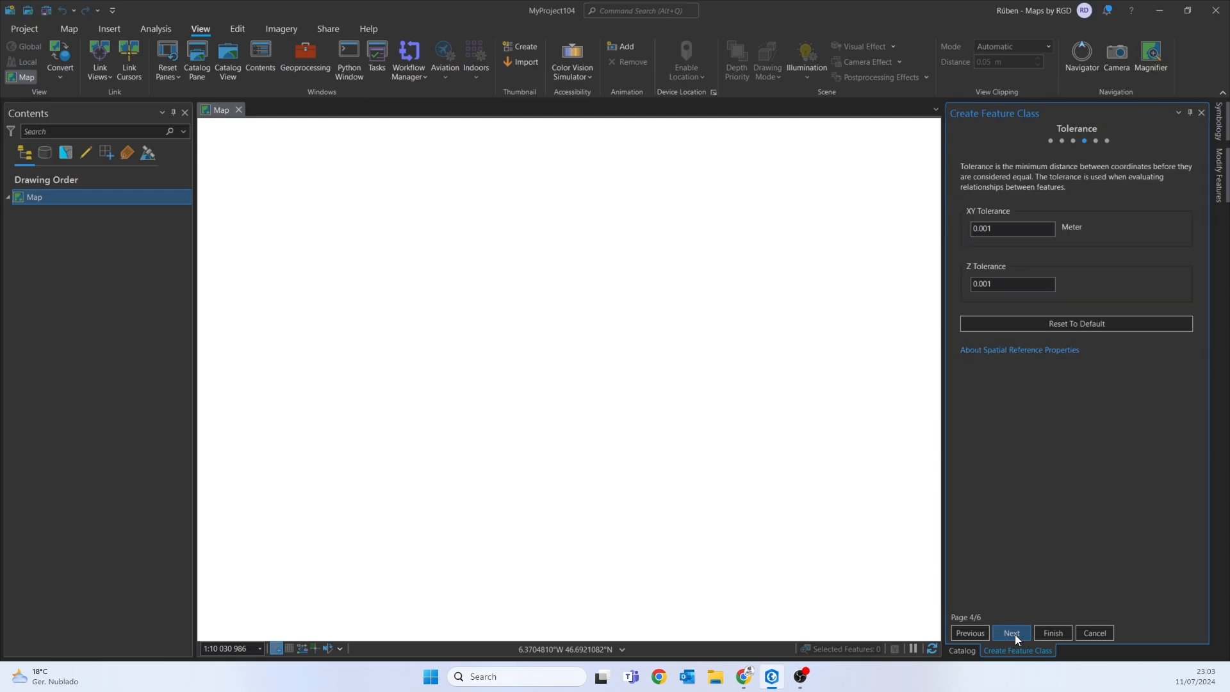
pyautogui.click(1018, 633)
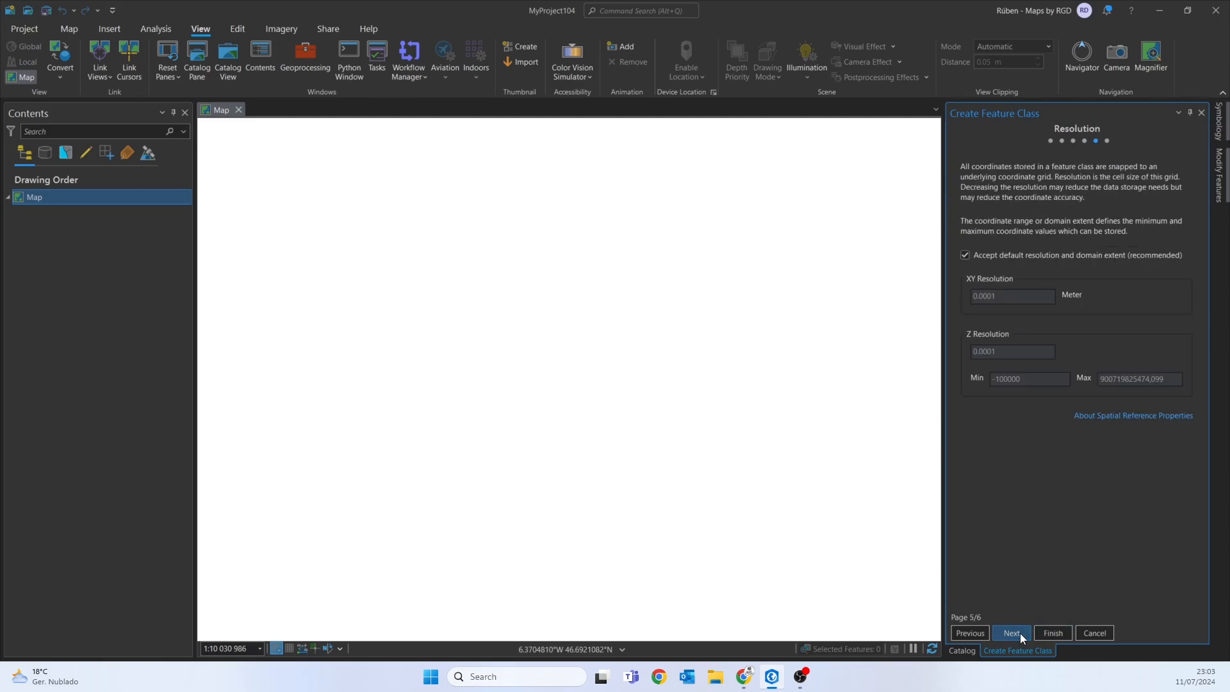
pyautogui.click(1020, 633)
pyautogui.click(1052, 633)
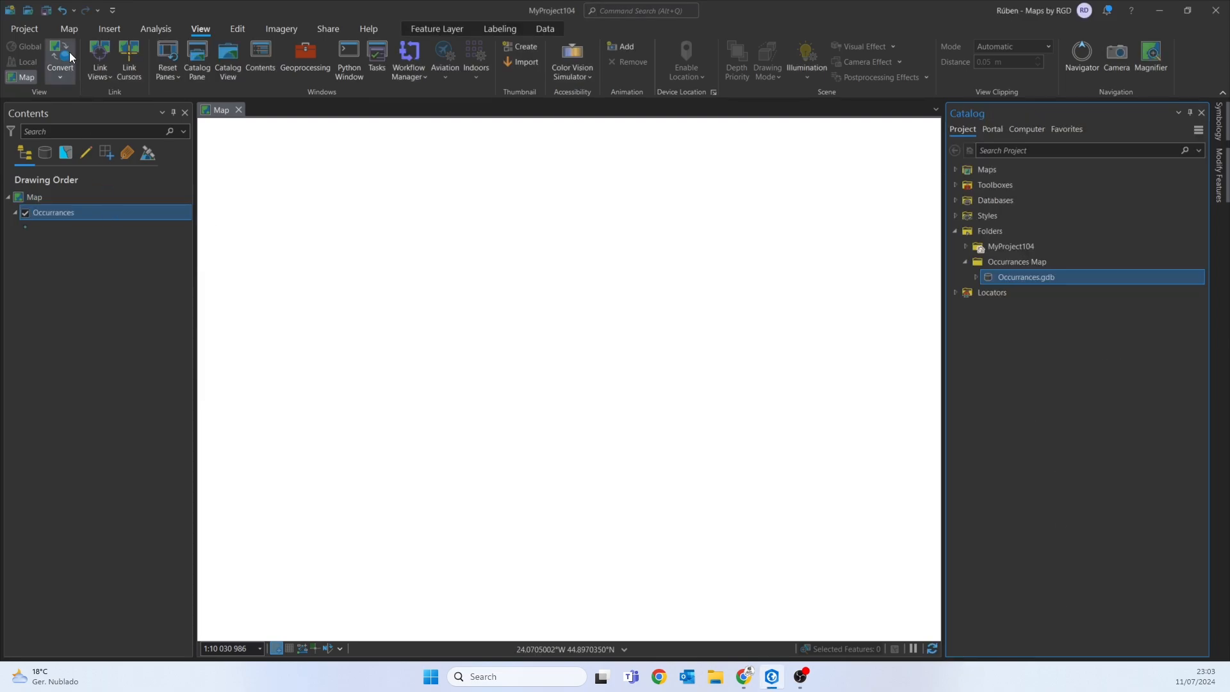
# Set the map's basemap to Imagery.
pyautogui.click(70, 30)
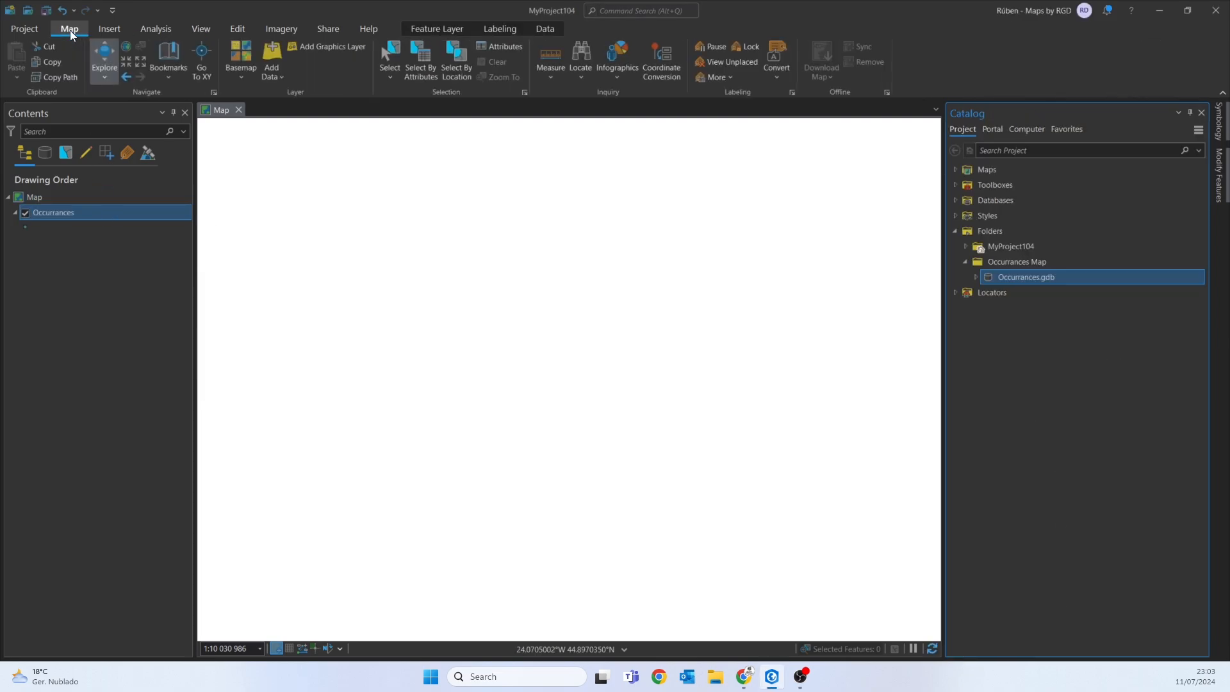
pyautogui.click(238, 59)
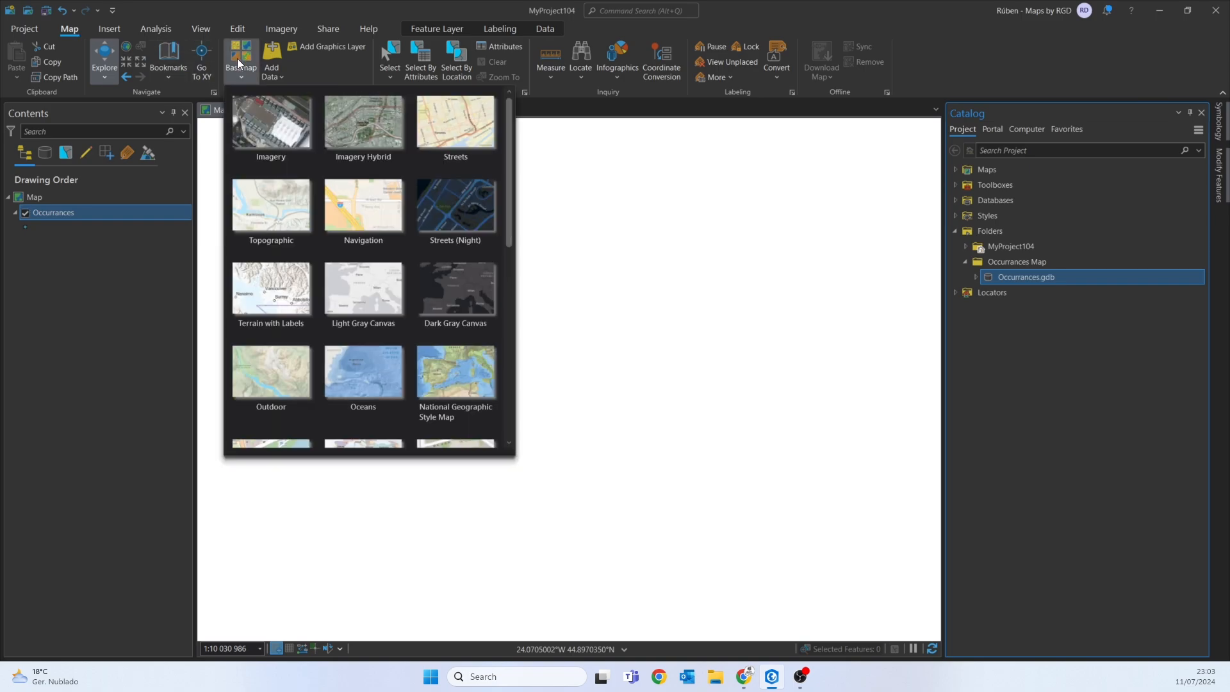
pyautogui.click(248, 111)
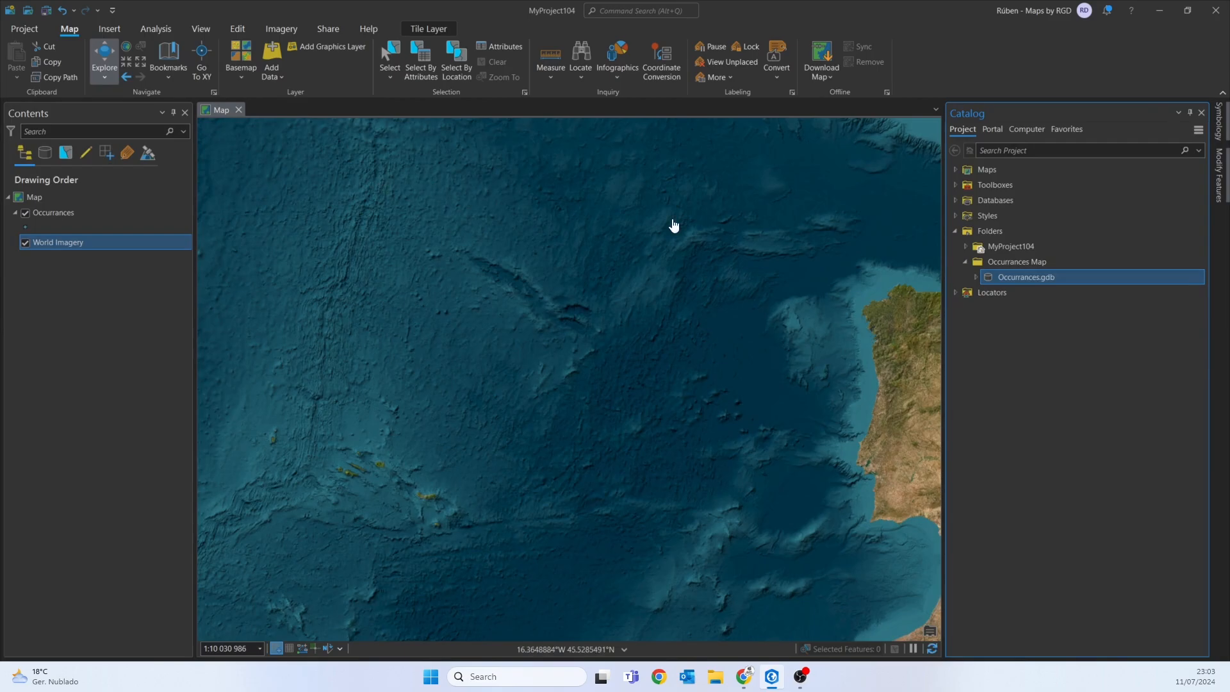
pyautogui.scroll(-5, 511, 417)
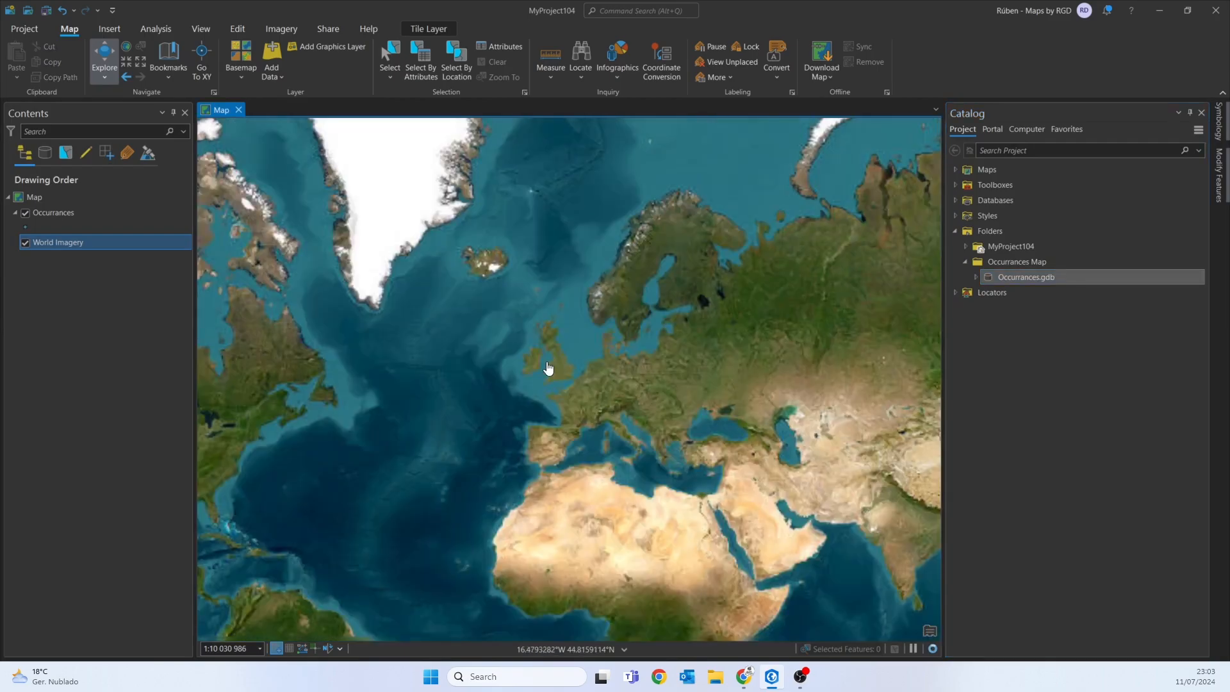
pyautogui.moveTo(544, 363); pyautogui.dragTo(561, 240)
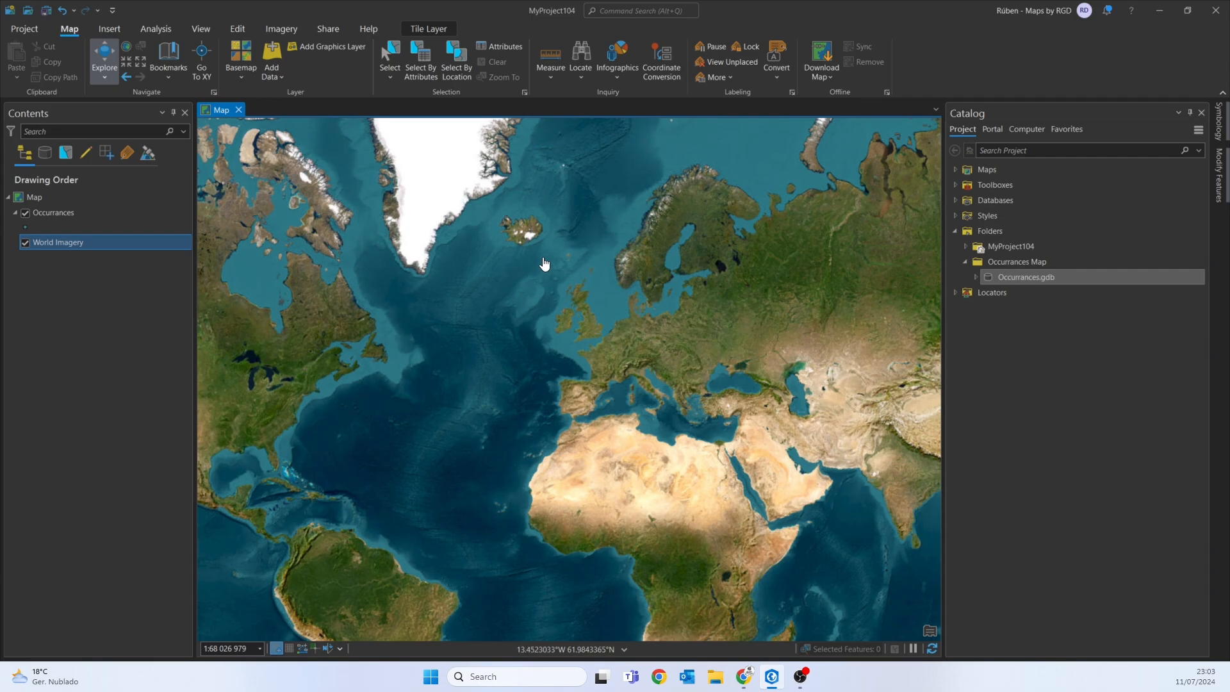
# Create a text coded value domain named dType in Occurrances.gdb with the description "Type of Occurrance".
pyautogui.click(976, 278)
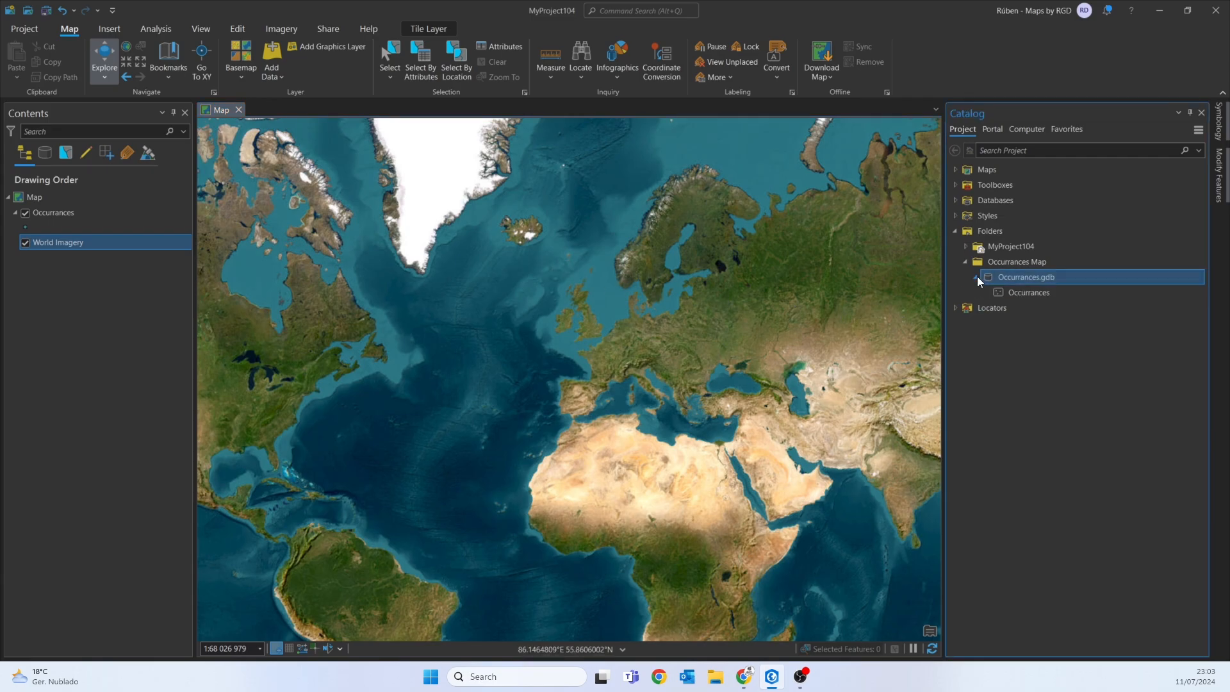
pyautogui.rightClick(1011, 281)
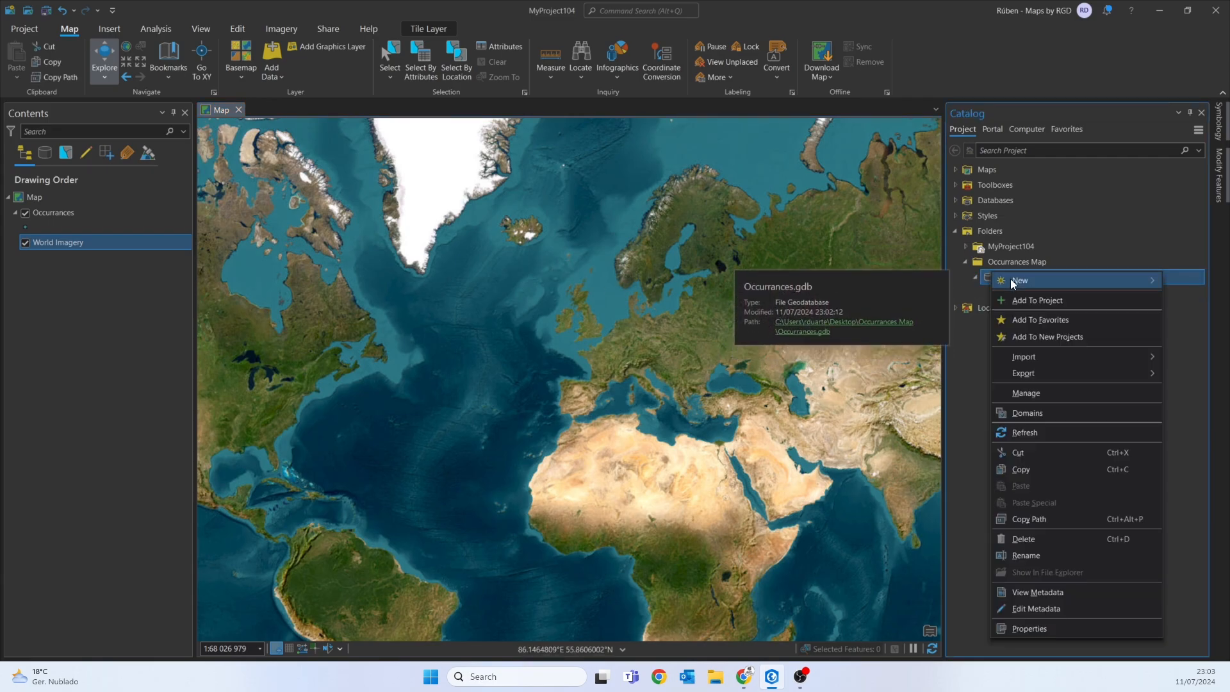
pyautogui.click(1018, 412)
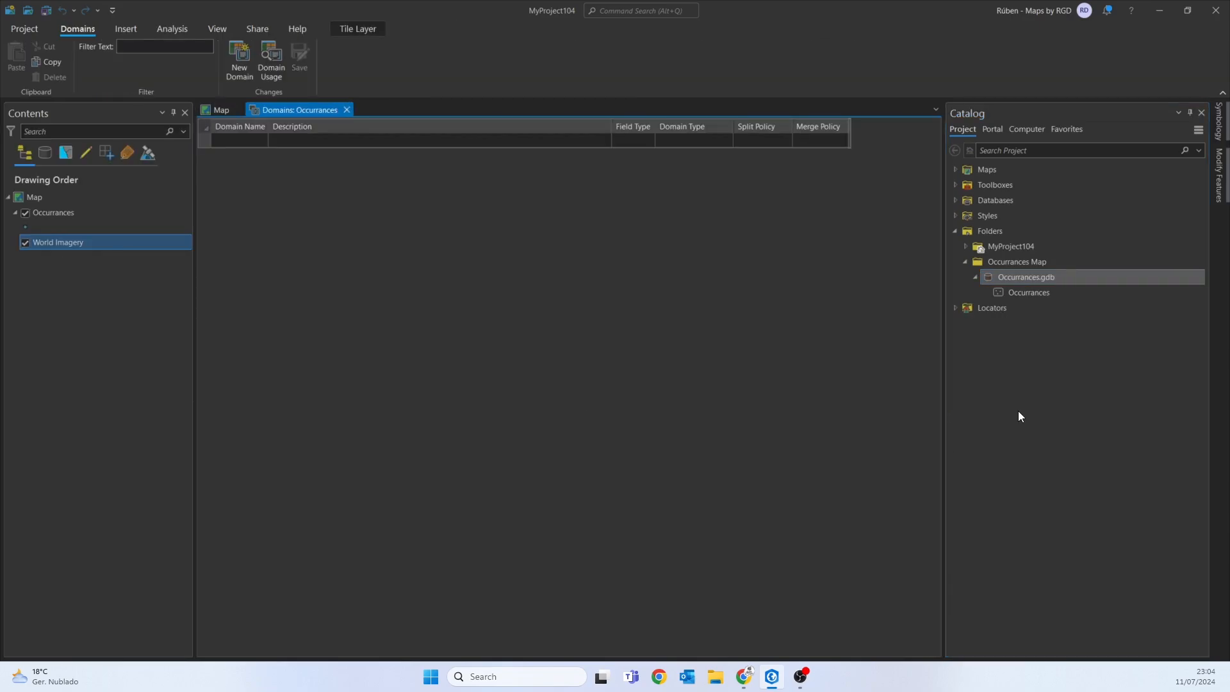
pyautogui.click(232, 140)
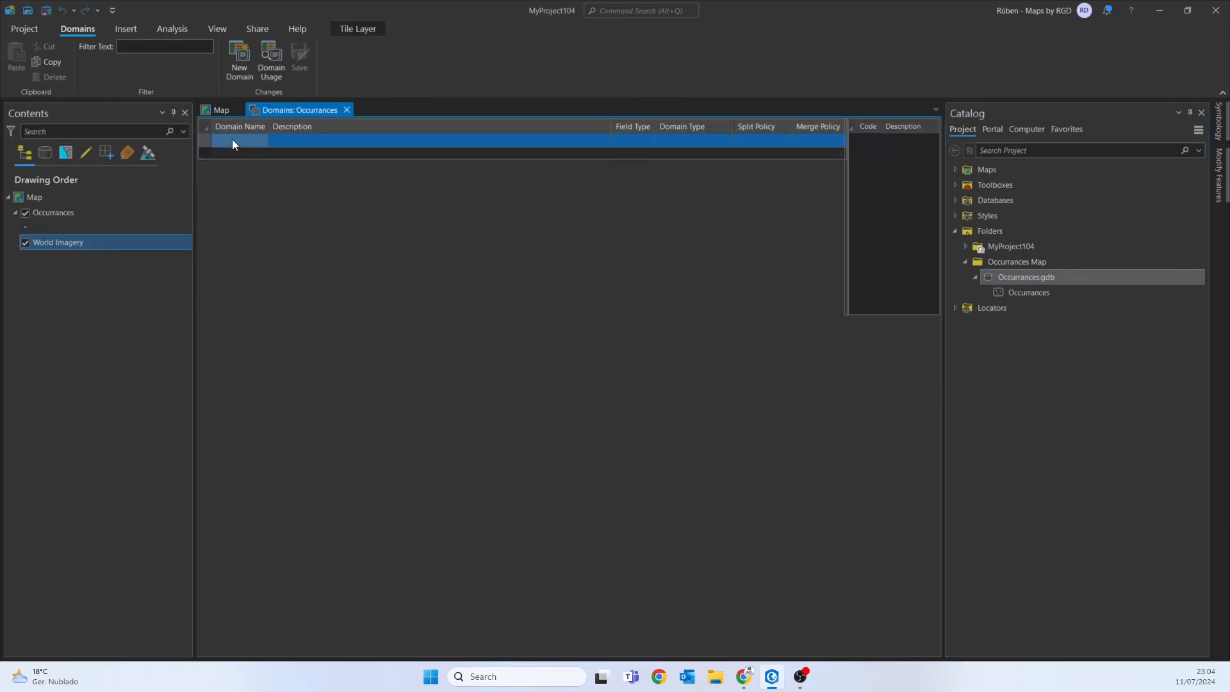
pyautogui.click(228, 136)
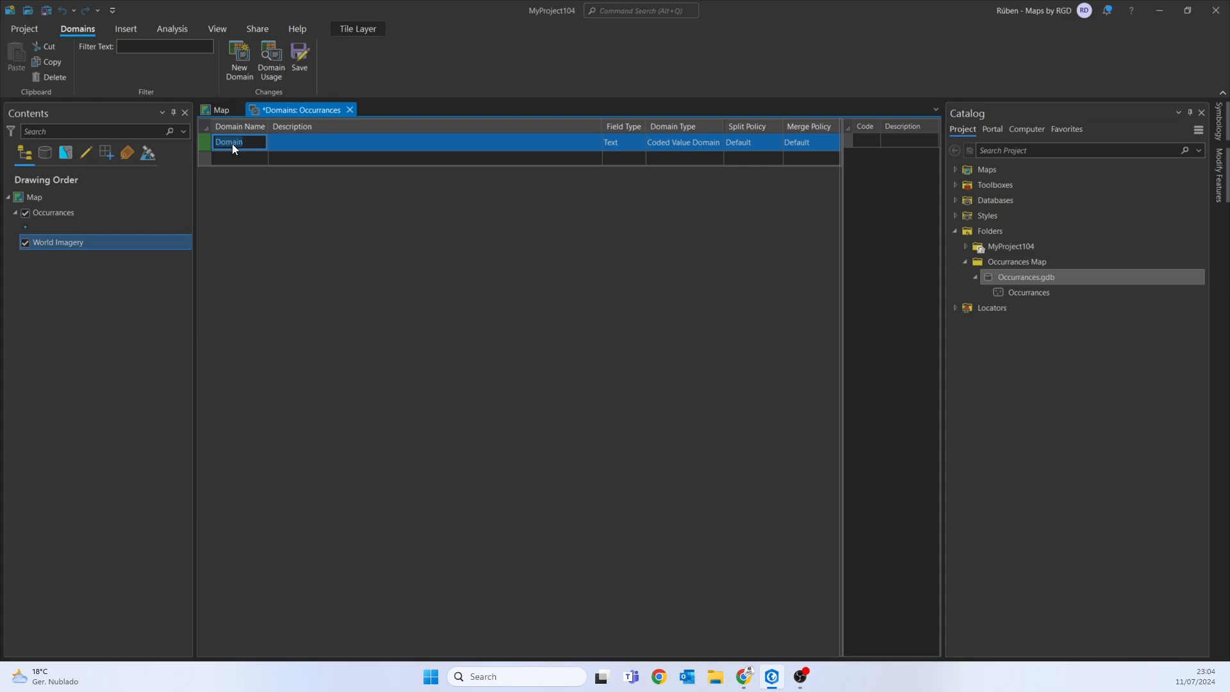
pyautogui.write('dType')
pyautogui.click(279, 141)
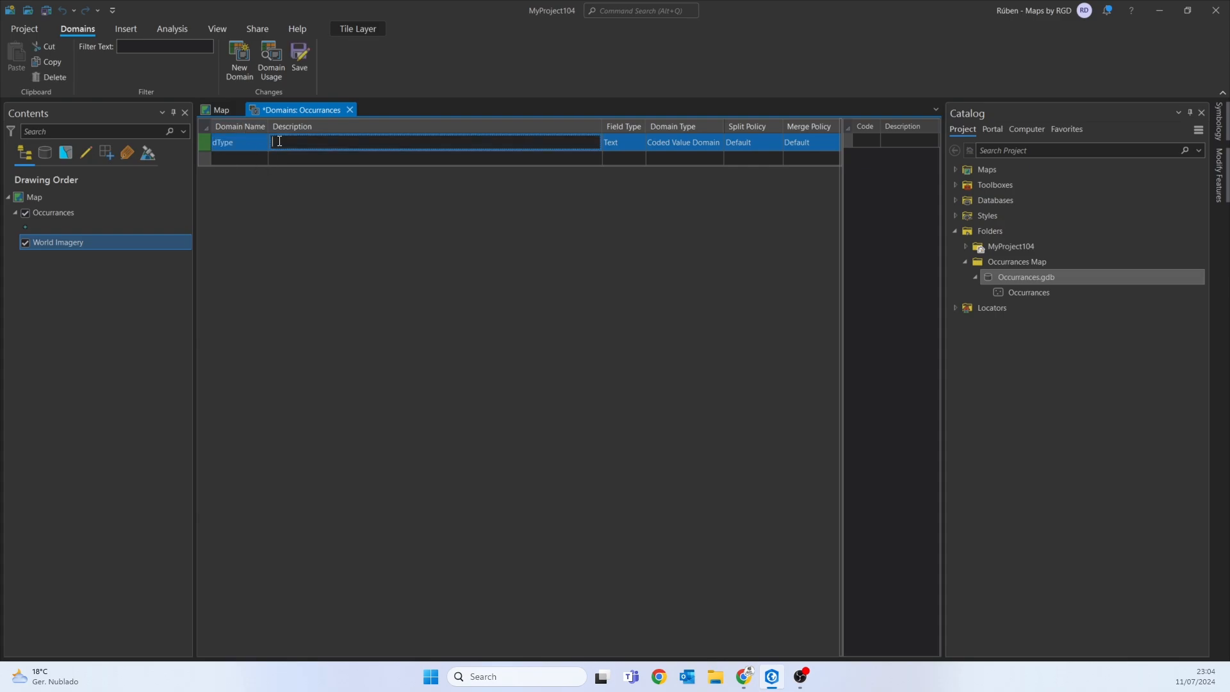
pyautogui.write('Type c')
pyautogui.write('f Occurrance')
# Add the coded values Water Leak, Fallen Tree and Others to the dType domain, using the same text as descriptions.
pyautogui.click(862, 138)
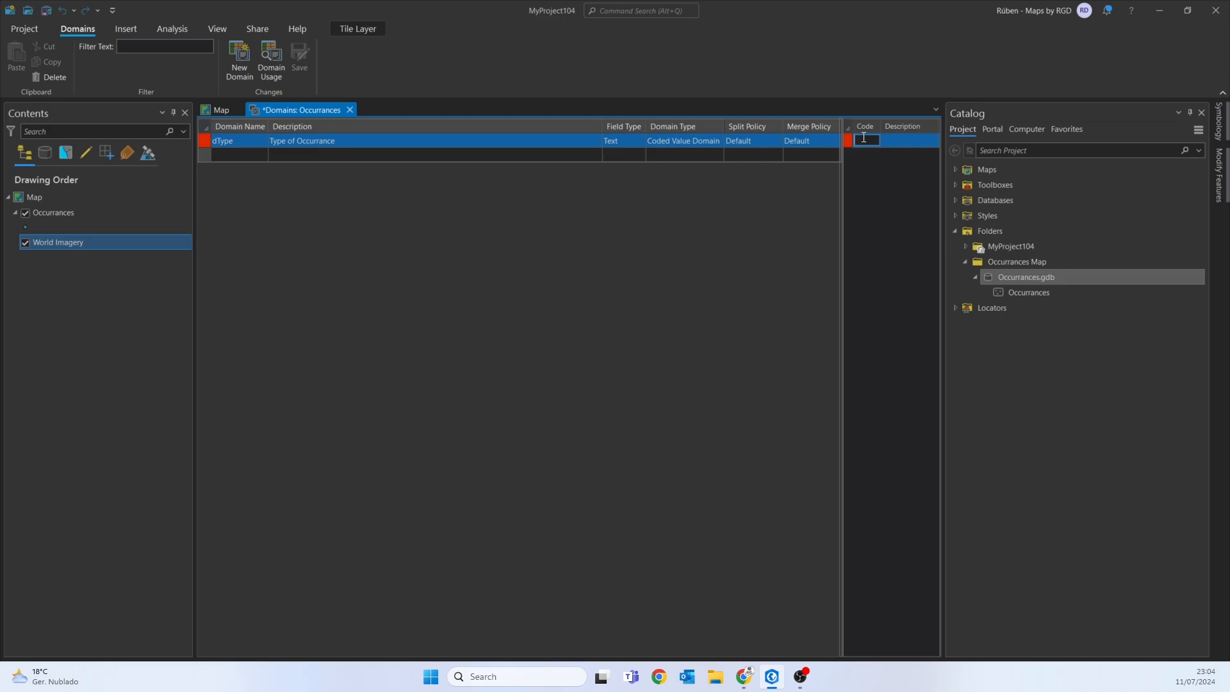
pyautogui.write('Water Leak')
pyautogui.press('Tab')
pyautogui.write('Water Leak')
pyautogui.press('Tab')
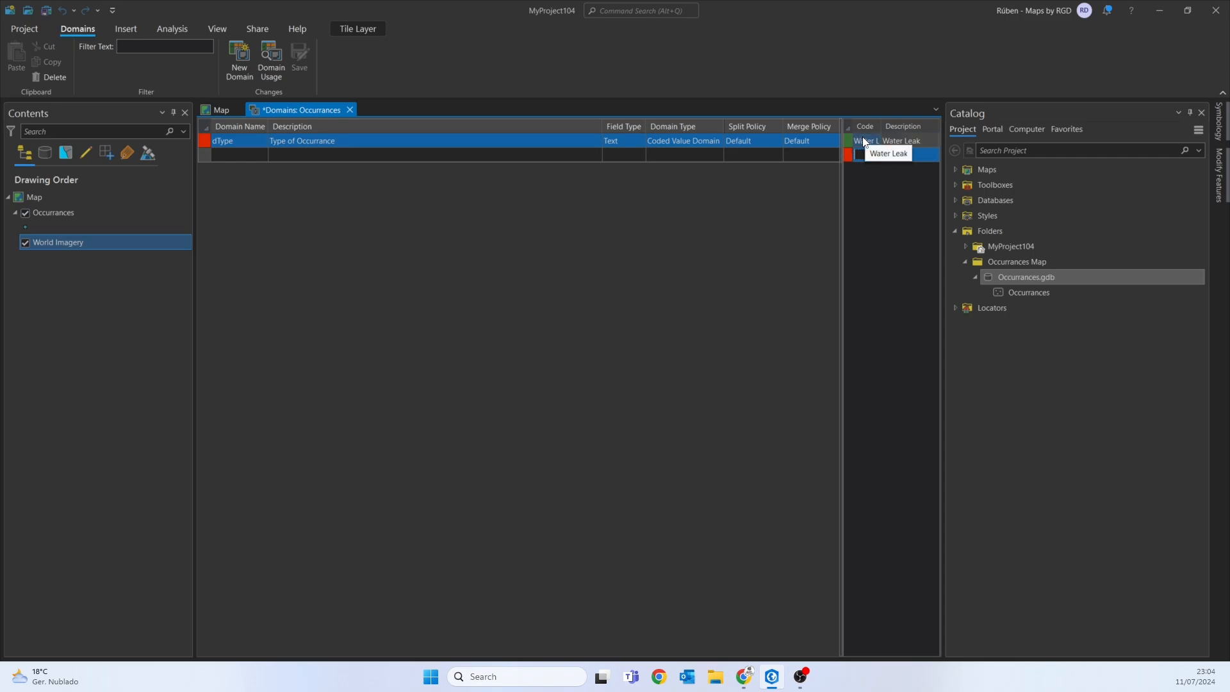
pyautogui.write('Fallen Tr')
pyautogui.press('Tab')
pyautogui.write('Fallen Tree')
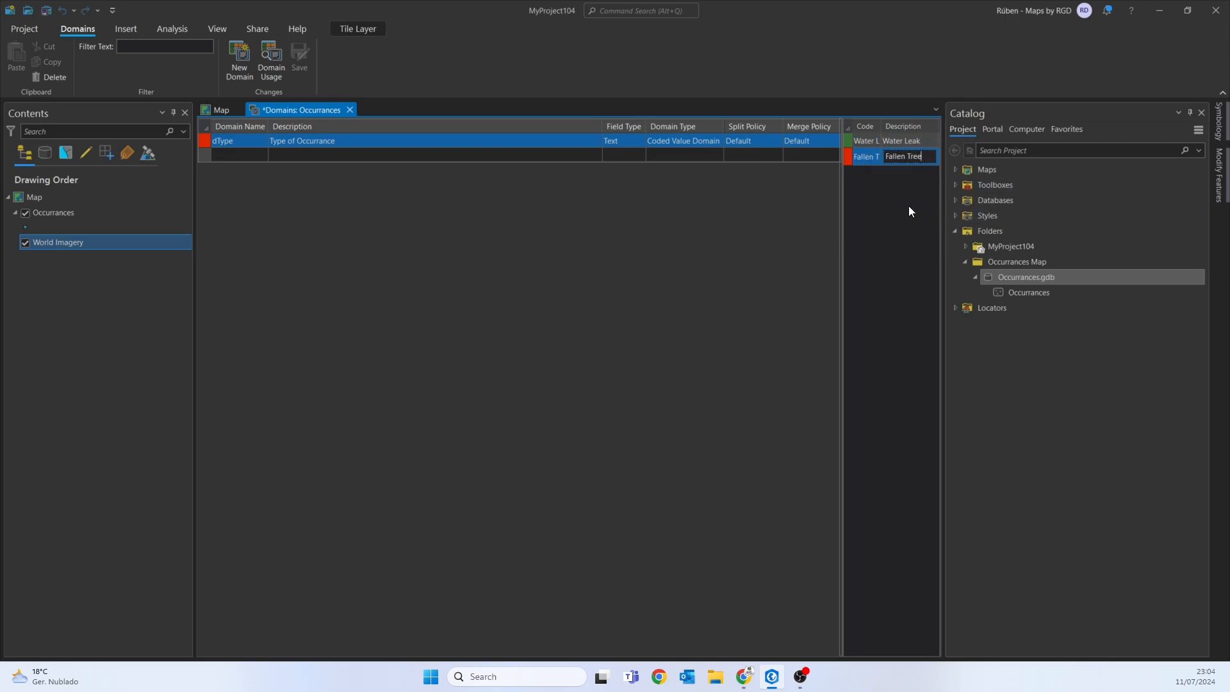
pyautogui.press('Tab')
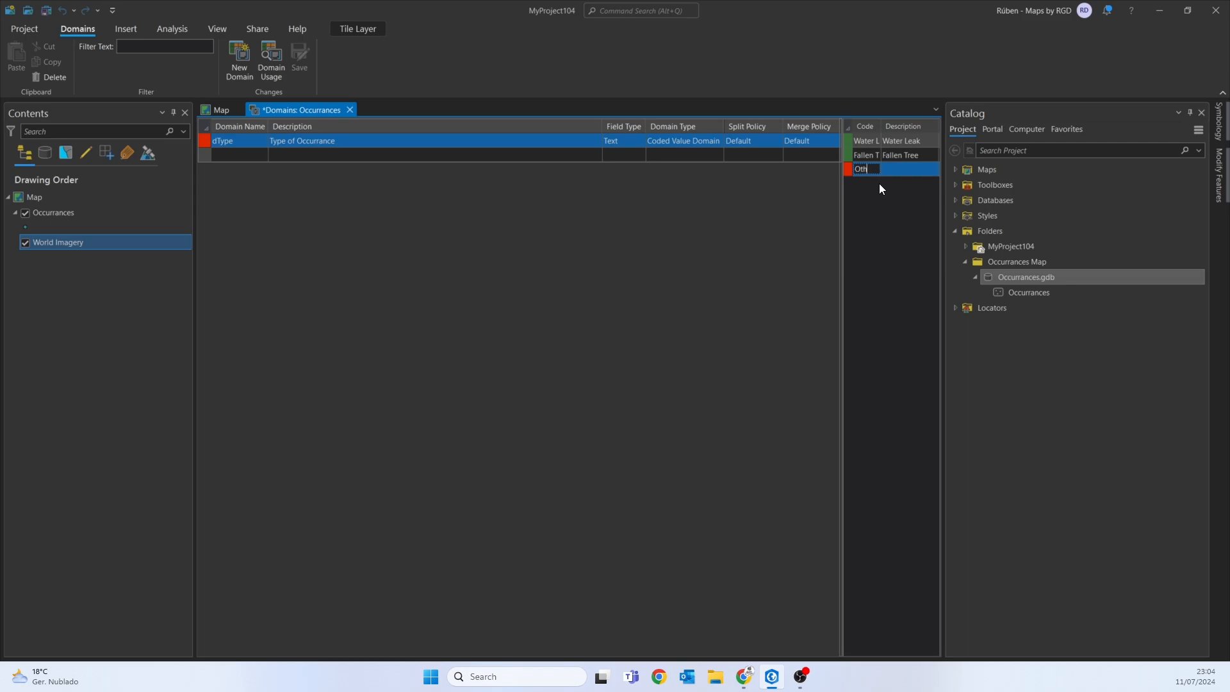
pyautogui.press('Tab')
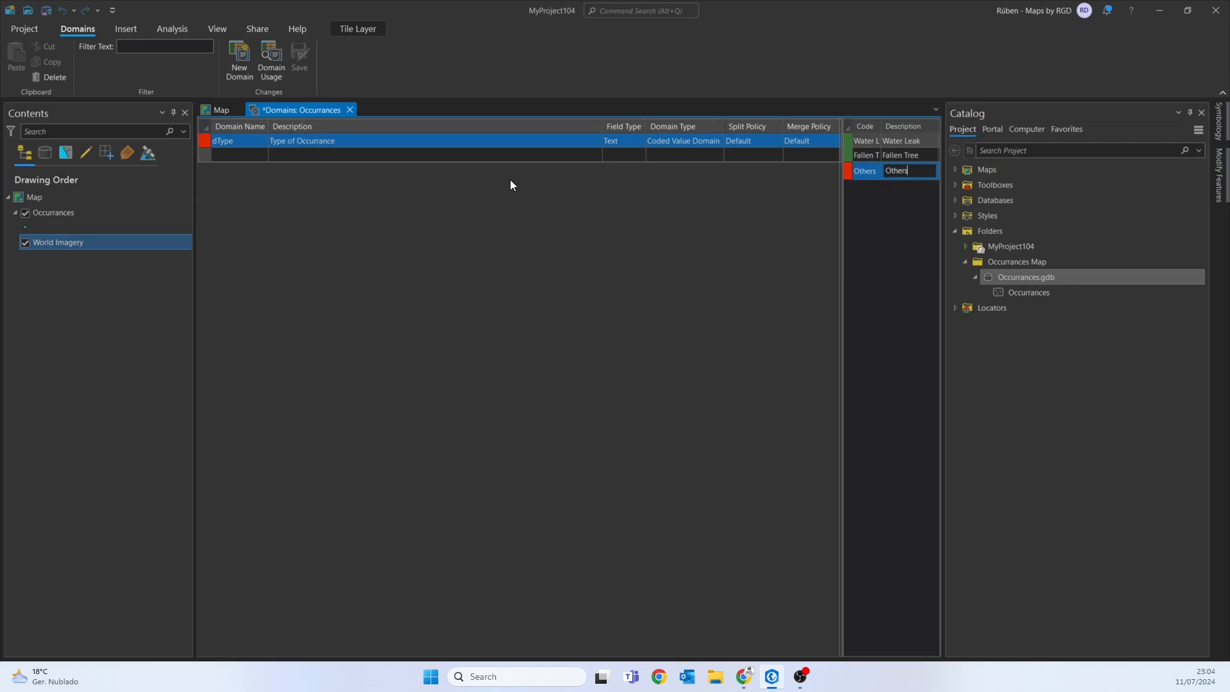
pyautogui.click(846, 154)
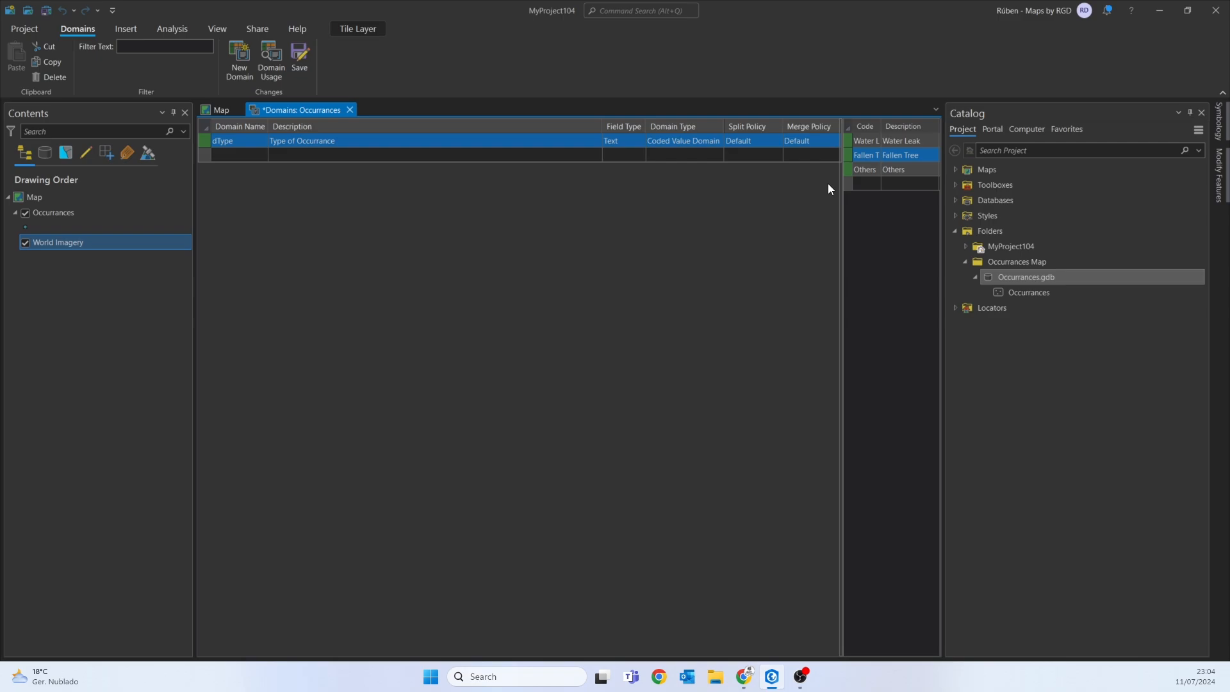
# Create a second domain named dScale with the description "Scale of Importance from 1 (Low) to 3 (High)".
pyautogui.doubleClick(229, 153)
pyautogui.write('dS')
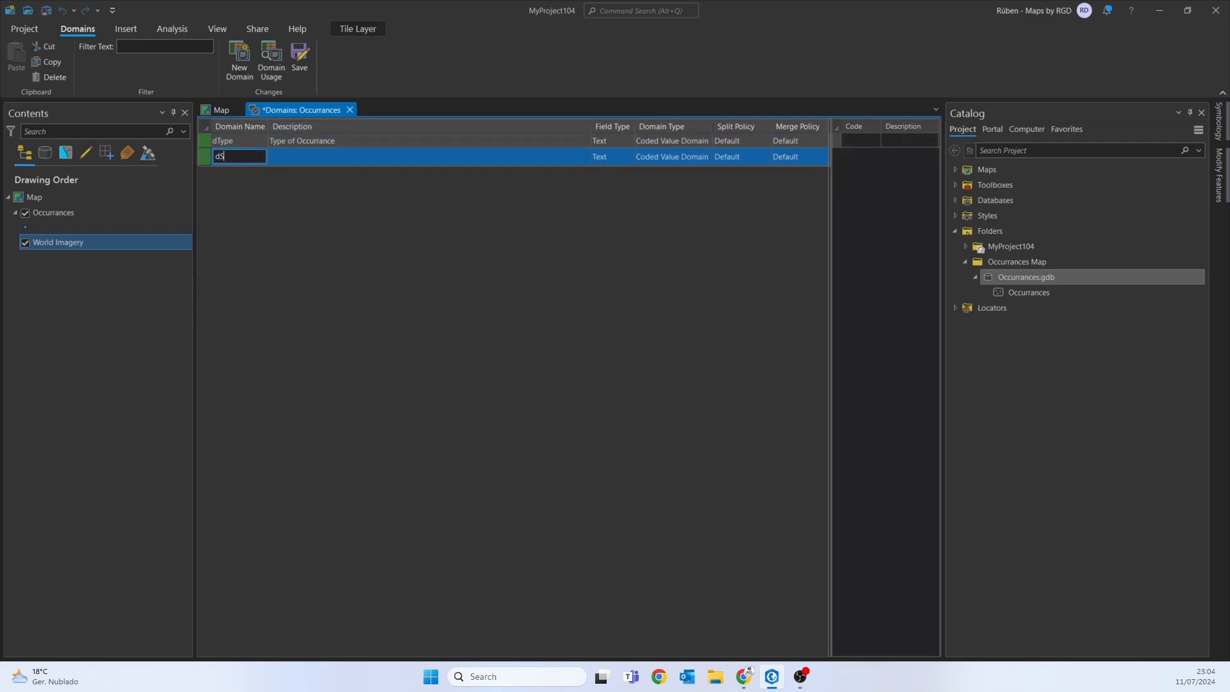
pyautogui.write('cal')
pyautogui.press('Tab')
pyautogui.write('Sc')
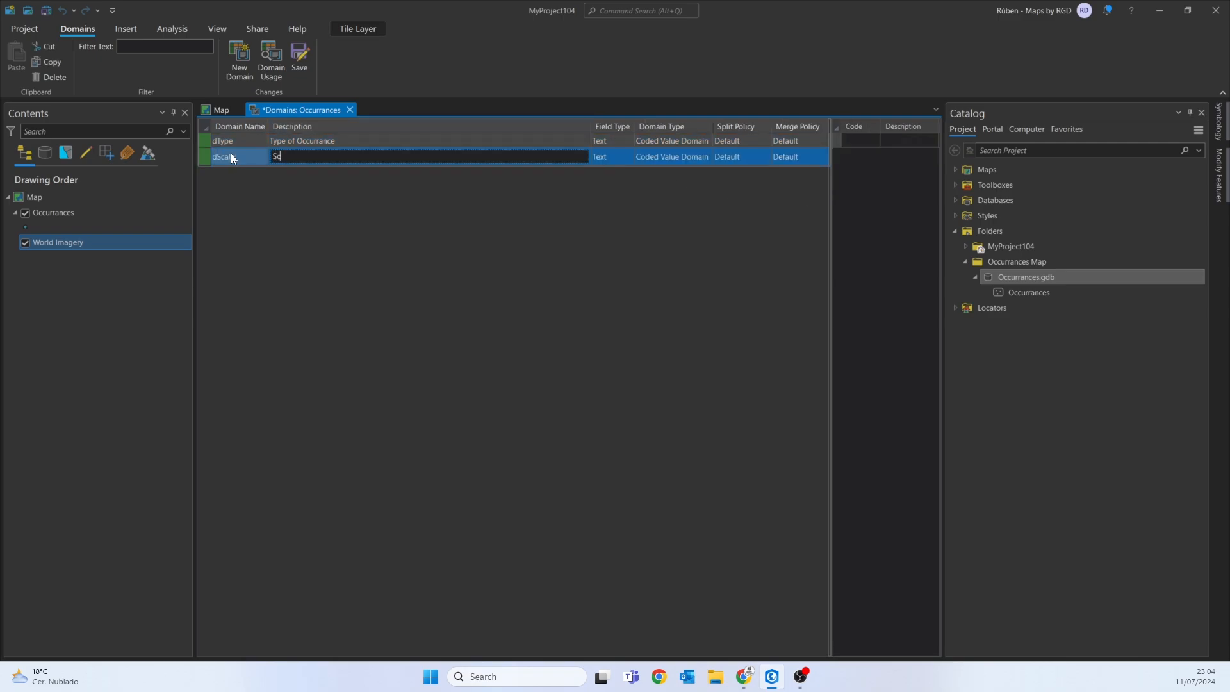
pyautogui.write('ale of Importante')
pyautogui.press('BackSpace')
pyautogui.write('ce from 1 (Low) to')
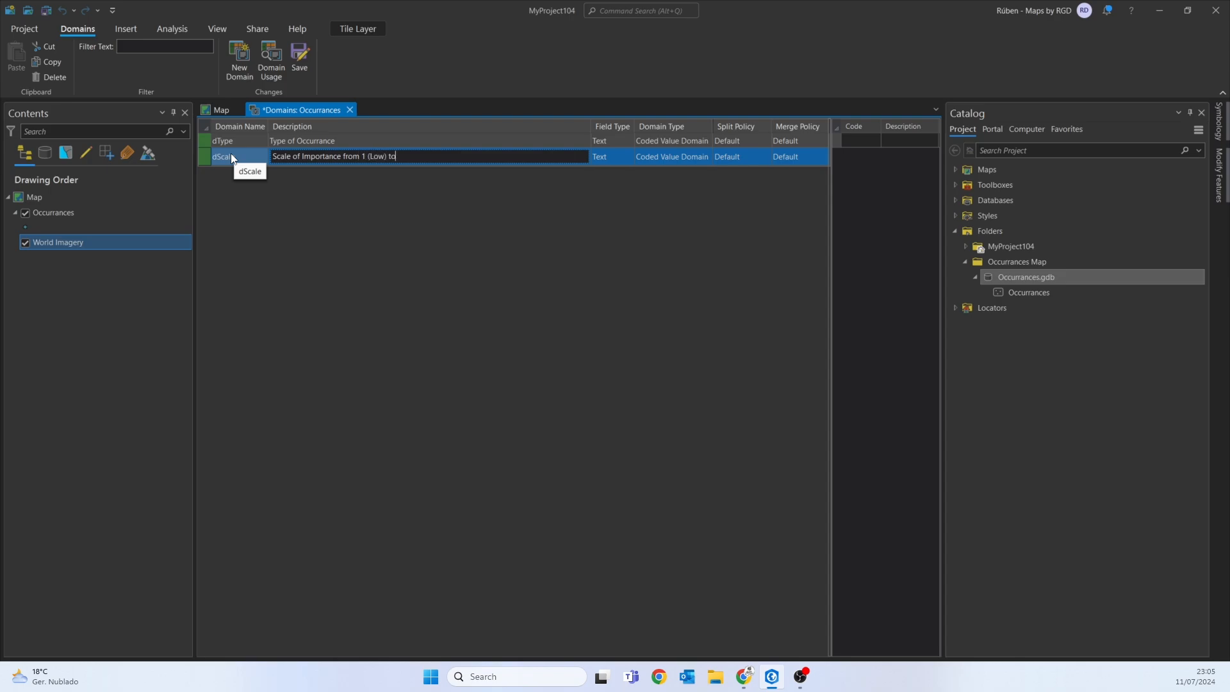
pyautogui.write(' 3 (H')
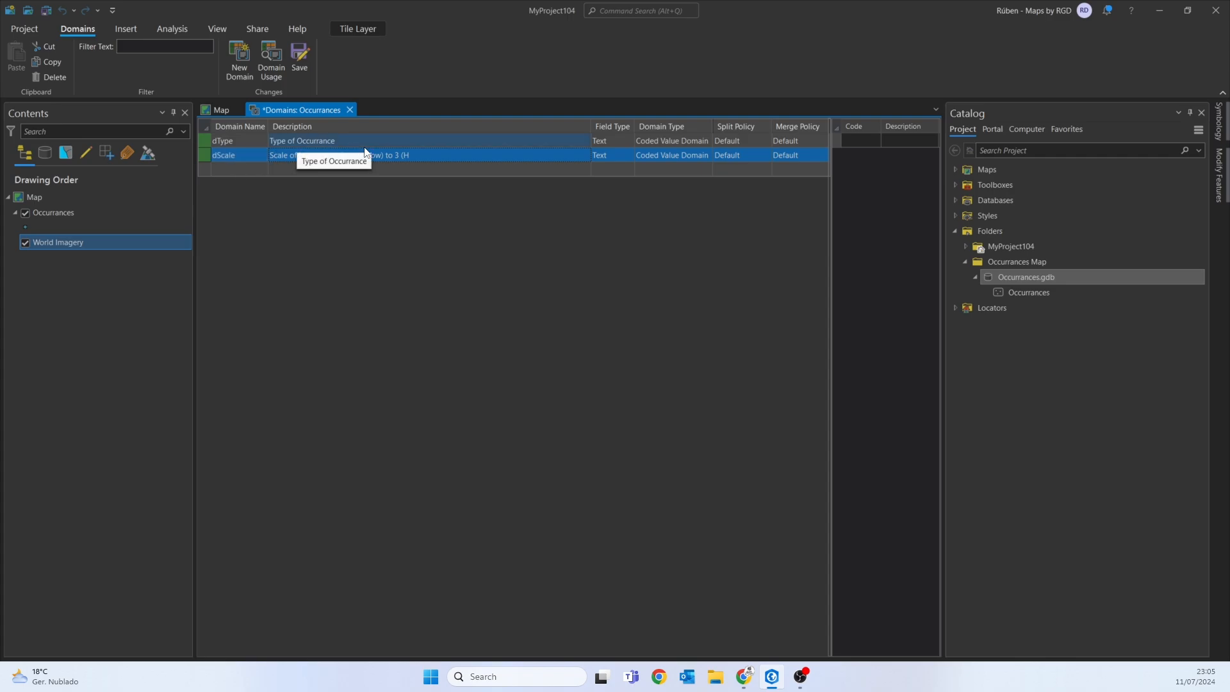
pyautogui.doubleClick(418, 156)
pyautogui.click(425, 157)
pyautogui.write('i')
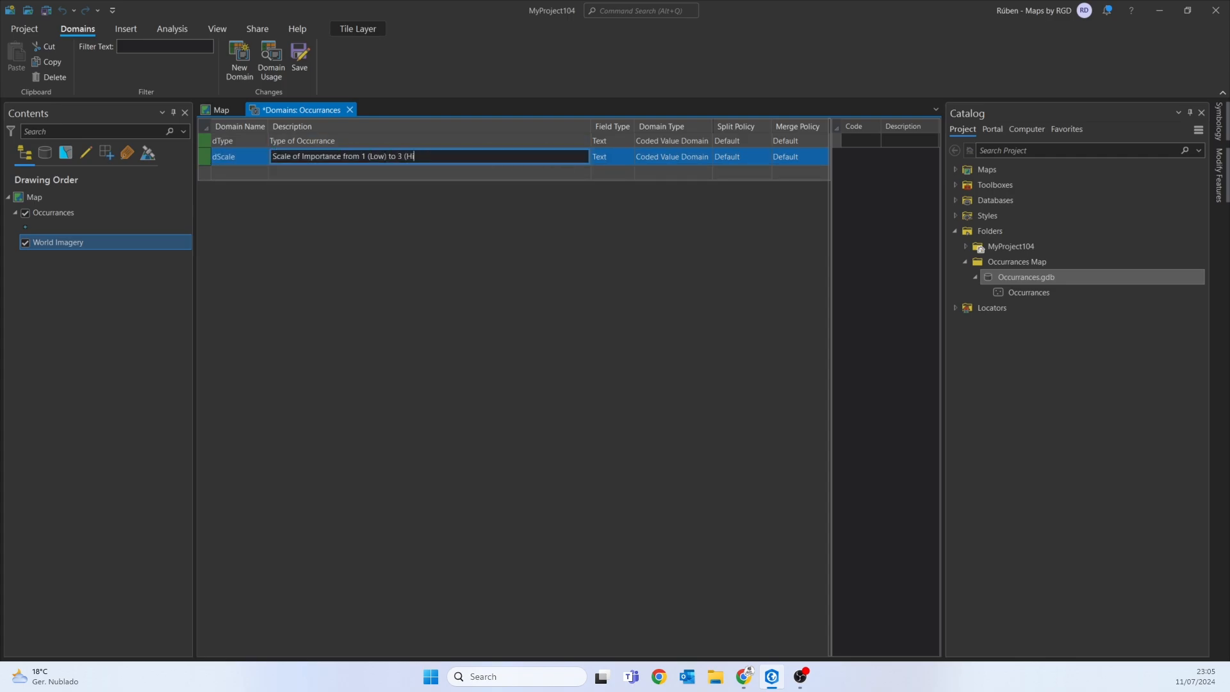
pyautogui.write('gh)')
pyautogui.click(375, 144)
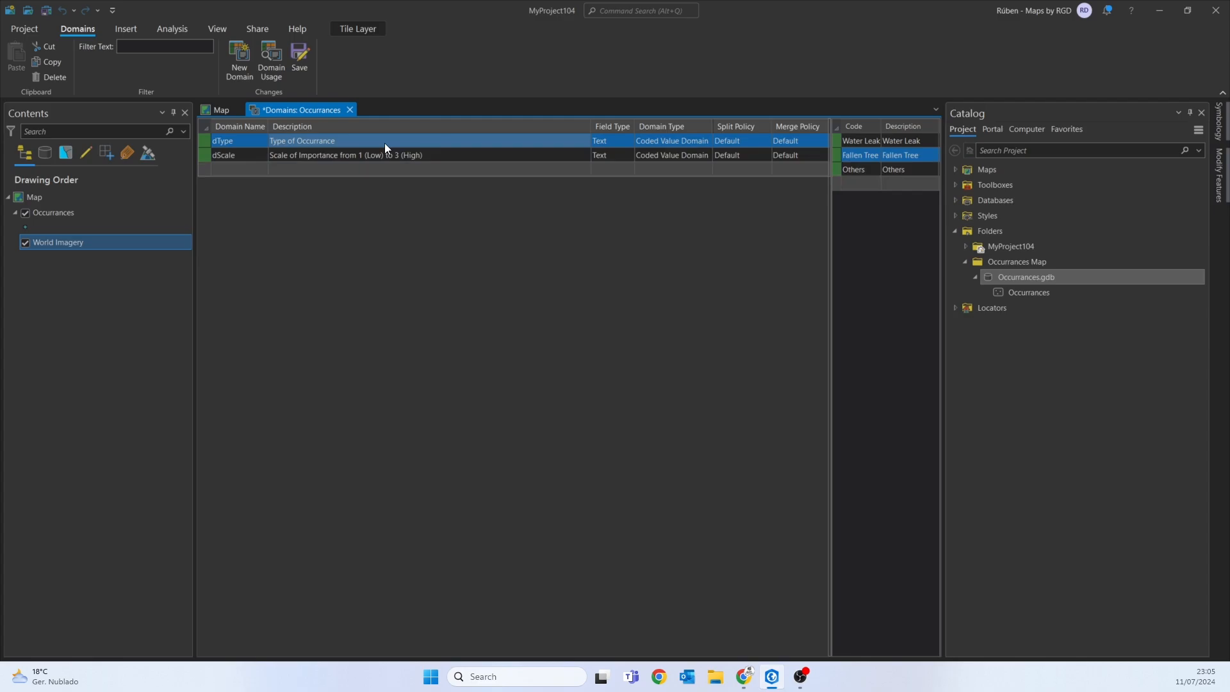
# Set the field type of the dScale domain to Double.
pyautogui.click(623, 157)
pyautogui.click(622, 156)
pyautogui.click(629, 156)
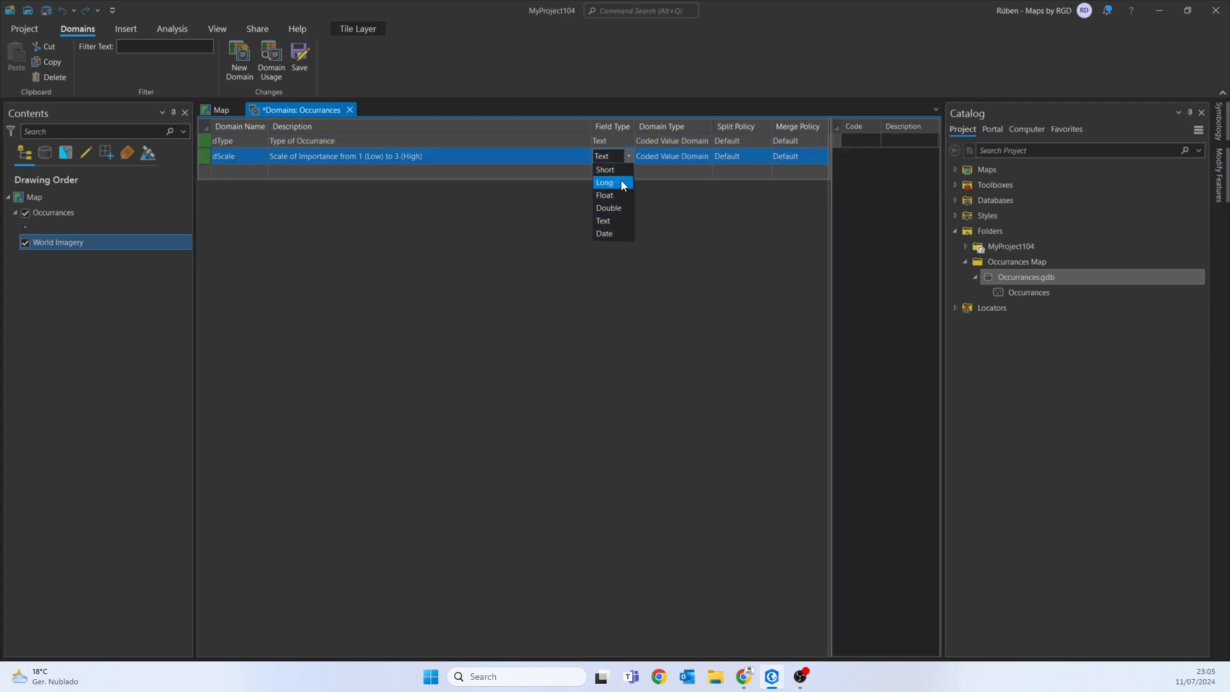
pyautogui.click(617, 208)
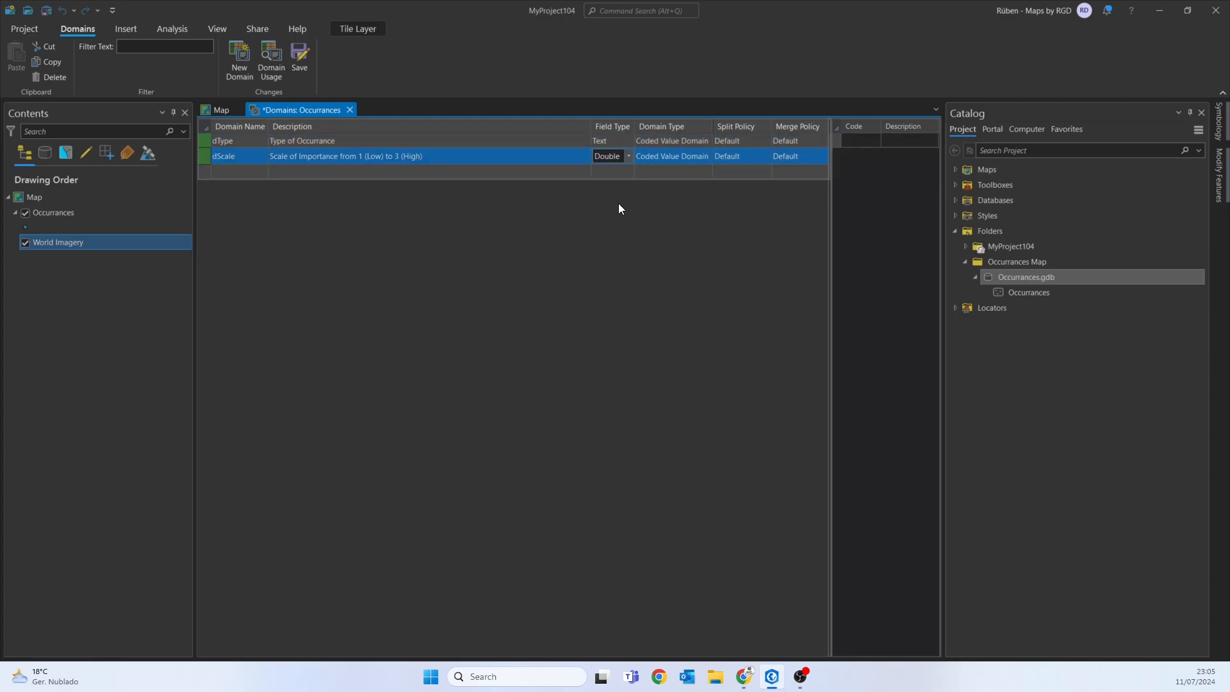
# Add code 1 with the description "1 - Low" to the dScale domain.
pyautogui.click(858, 138)
pyautogui.write('1 - Low')
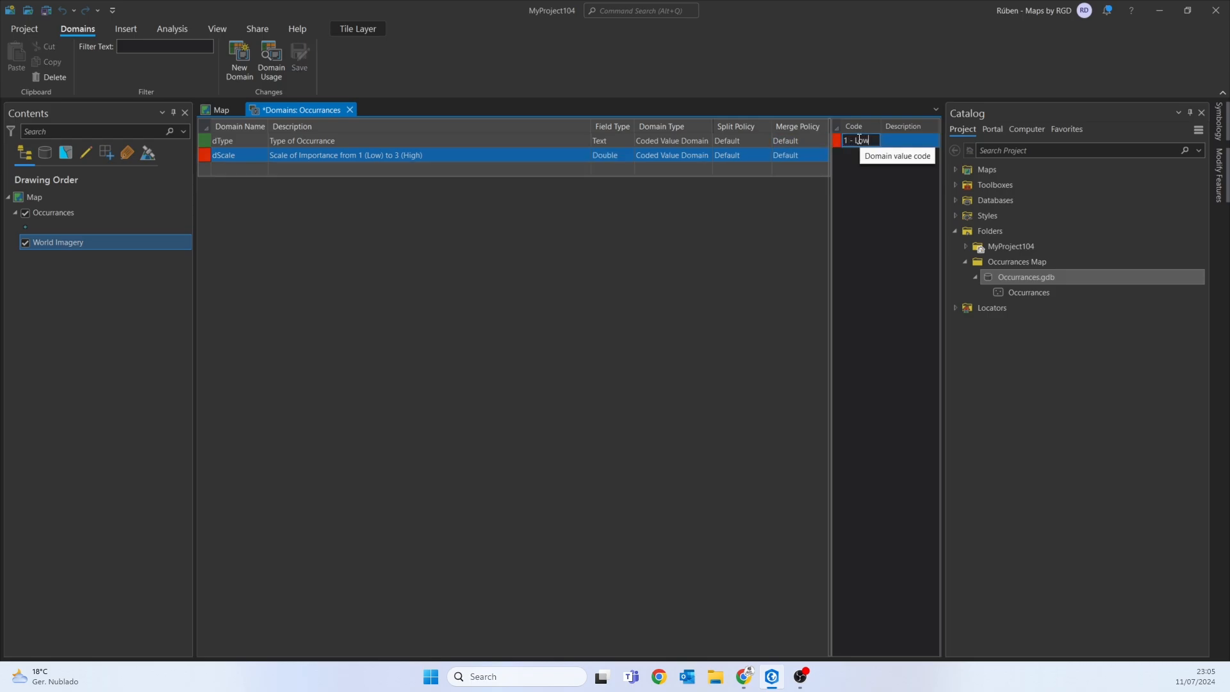
pyautogui.press('Tab')
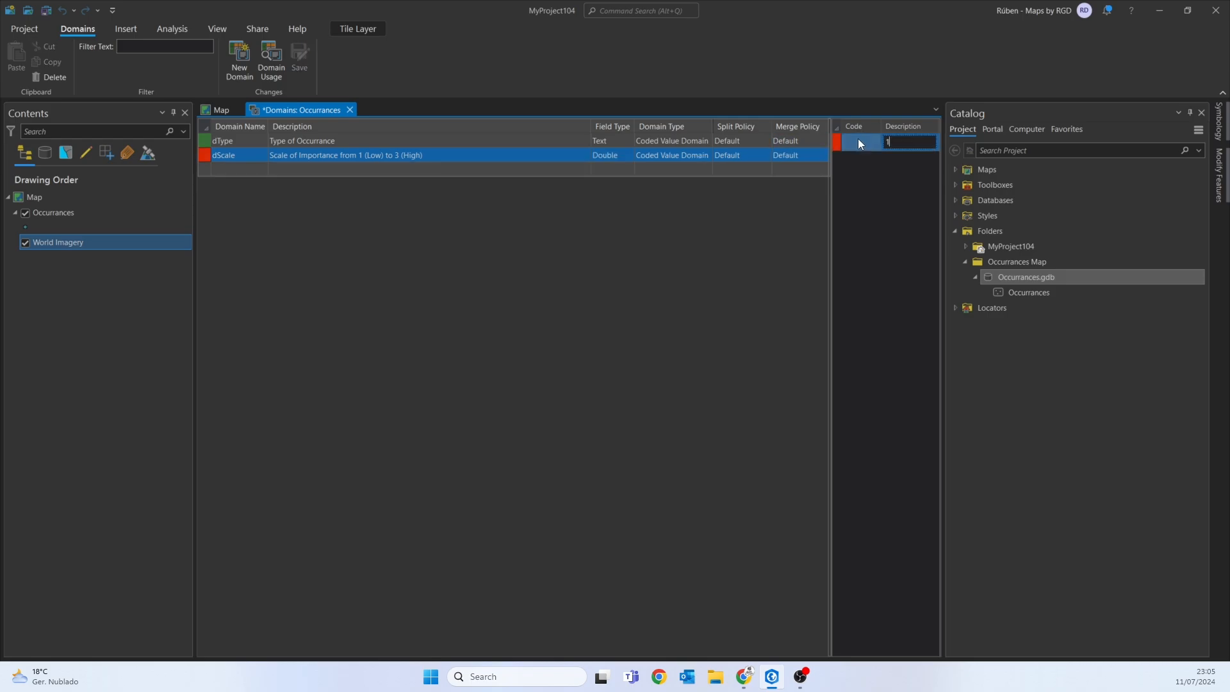
pyautogui.write('1')
pyautogui.click(863, 141)
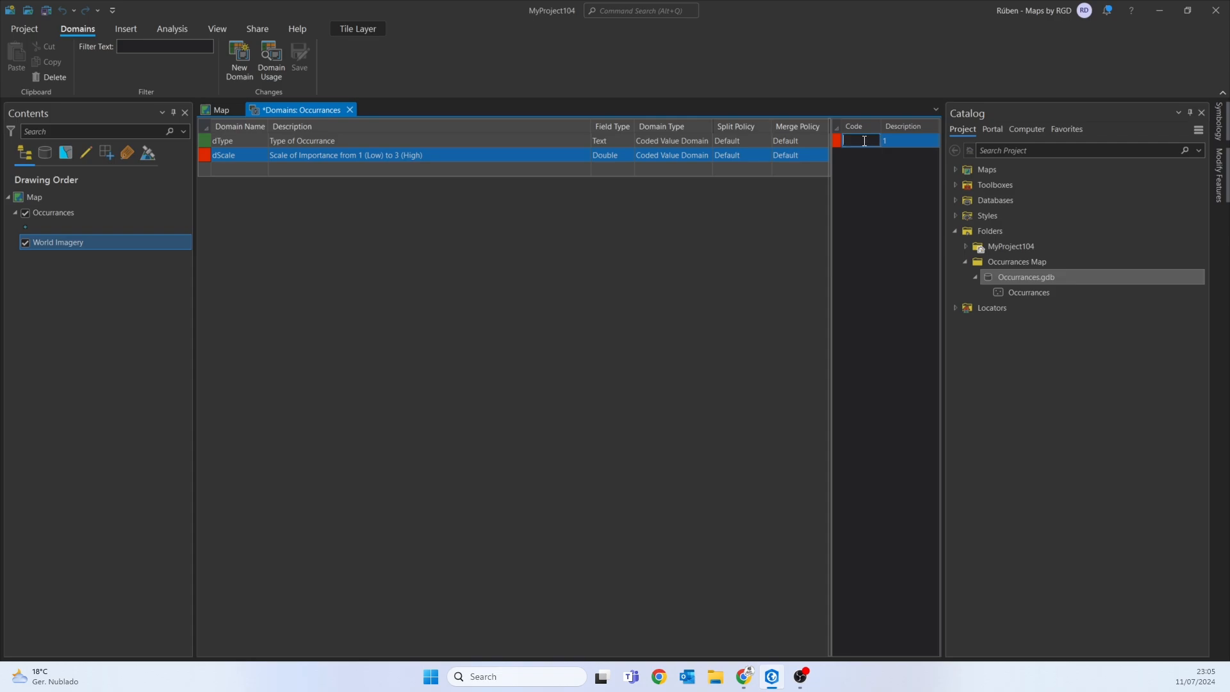
pyautogui.click(898, 143)
pyautogui.write('- Low')
pyautogui.press('Return')
# Add codes 2 ("2 - Medium") and 3 ("3 - High") to the dScale domain, and save and close the domains view.
pyautogui.click(887, 152)
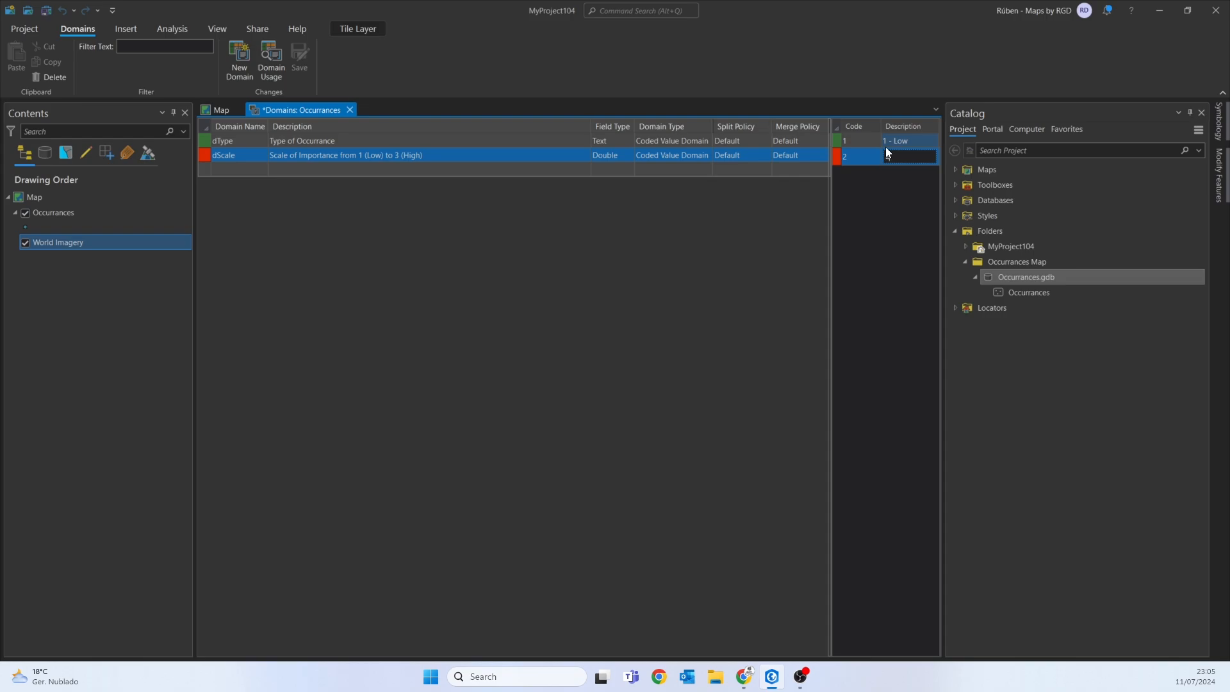
pyautogui.write('2 - Medium')
pyautogui.press('Return')
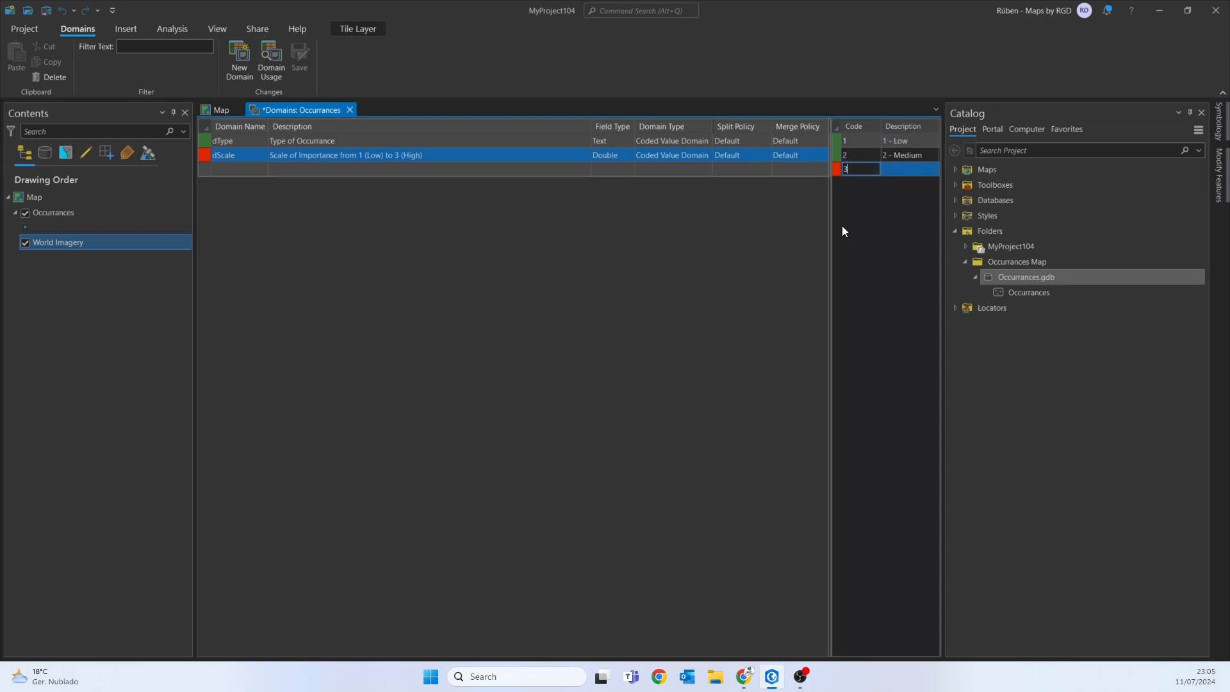
pyautogui.write('3 - ')
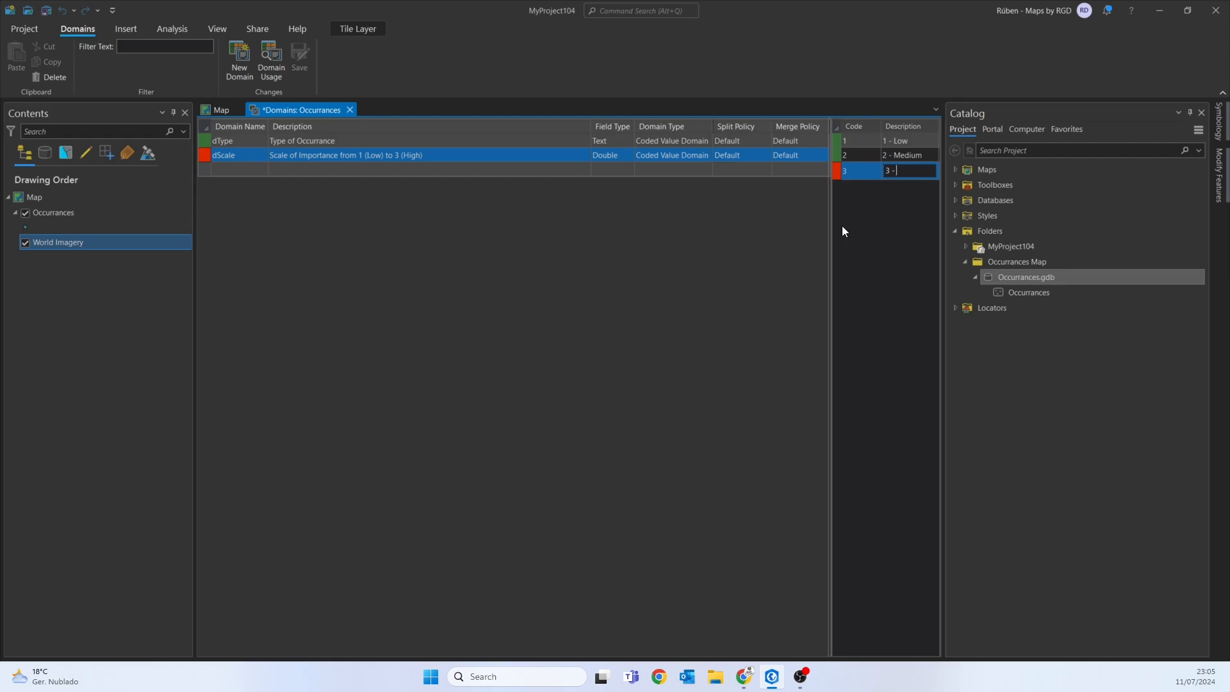
pyautogui.write('High')
pyautogui.press('Return')
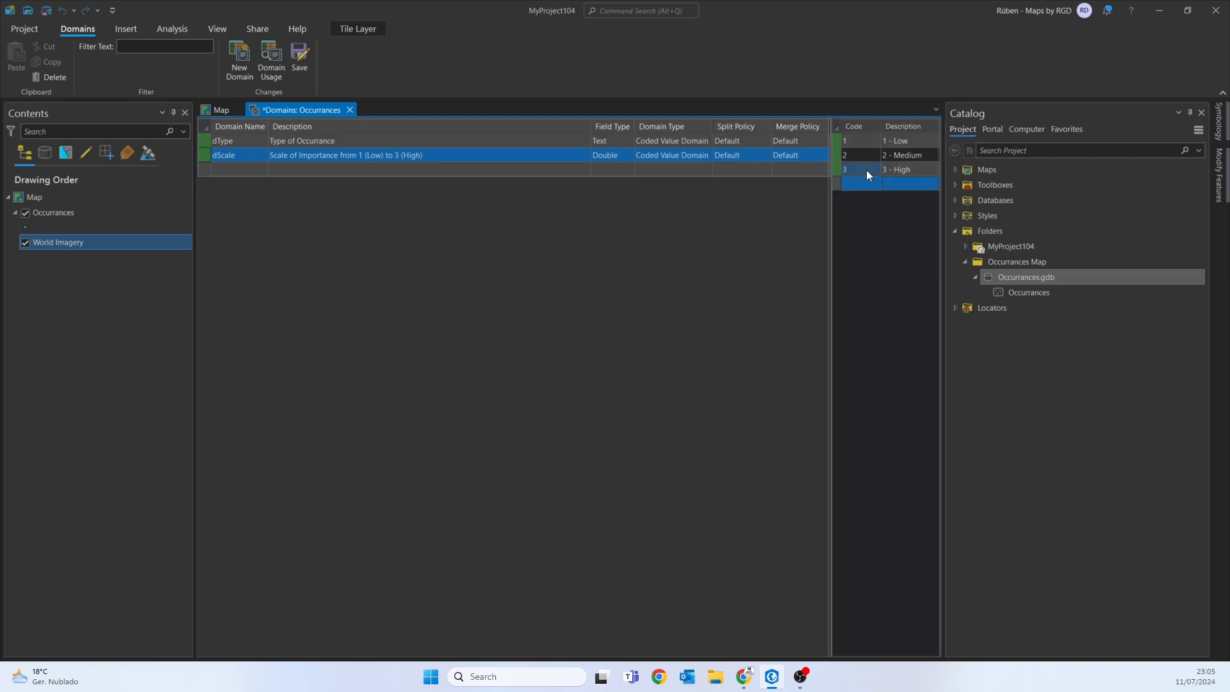
pyautogui.click(304, 68)
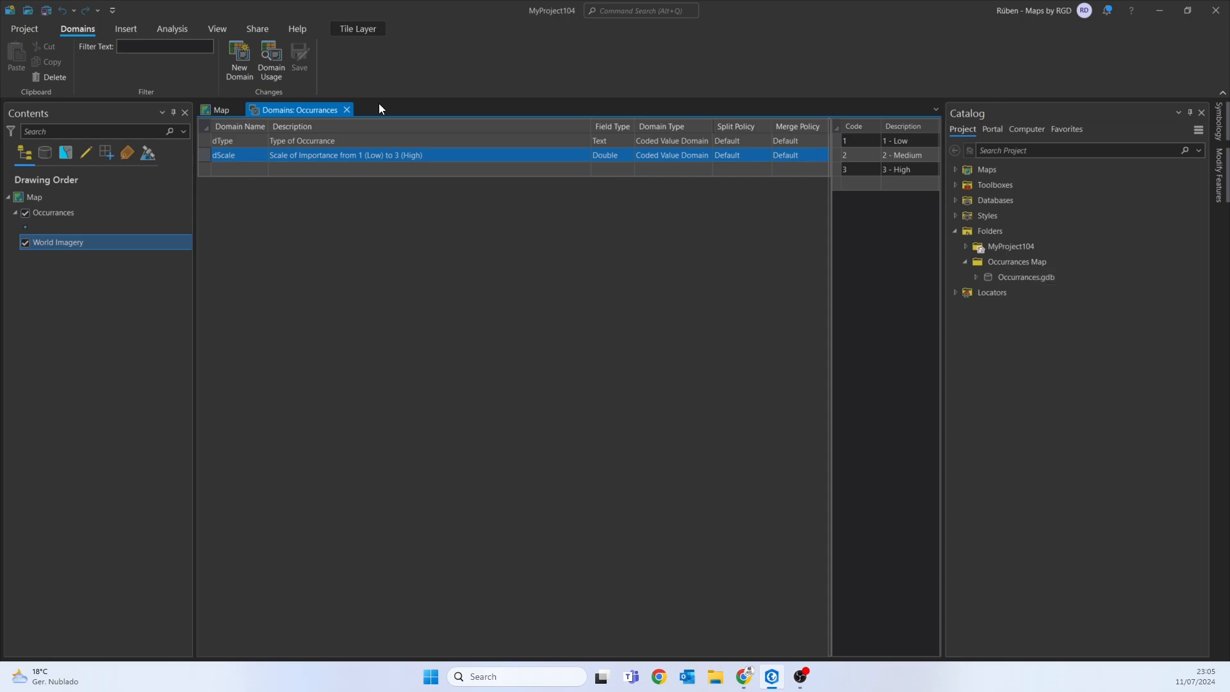
pyautogui.click(348, 109)
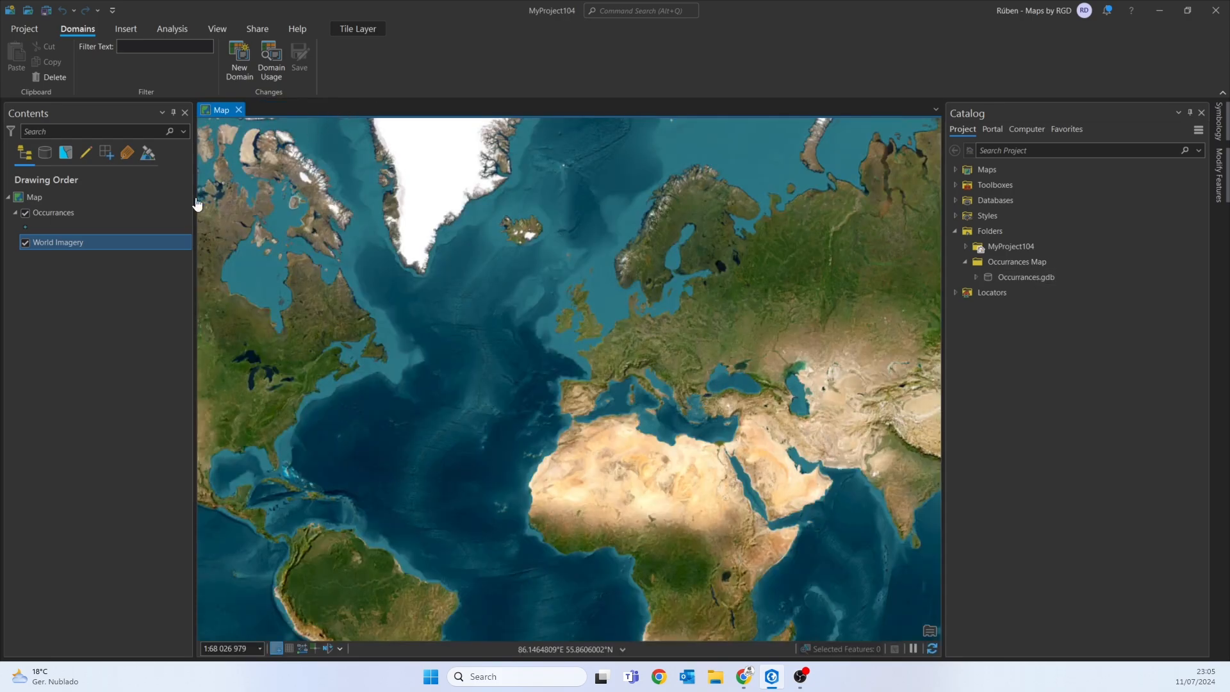
# Open the field design of the Occurrances layer and assign the dType domain to the Type field.
pyautogui.click(45, 213)
pyautogui.rightClick(45, 214)
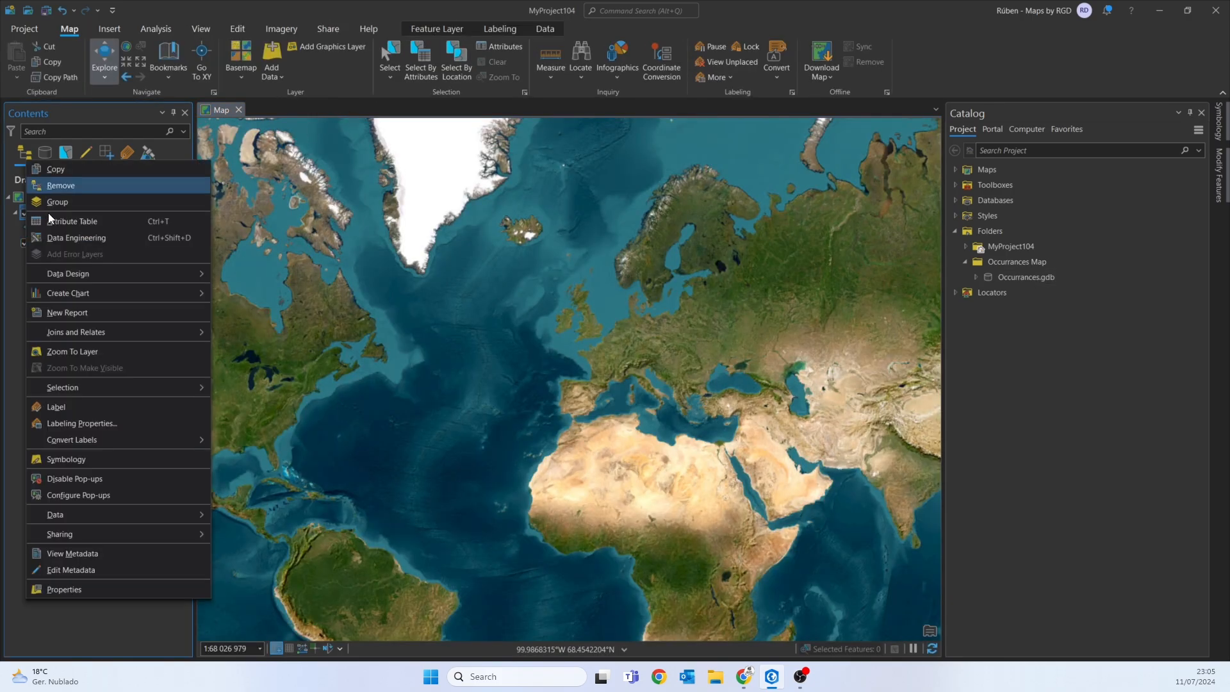
pyautogui.click(90, 221)
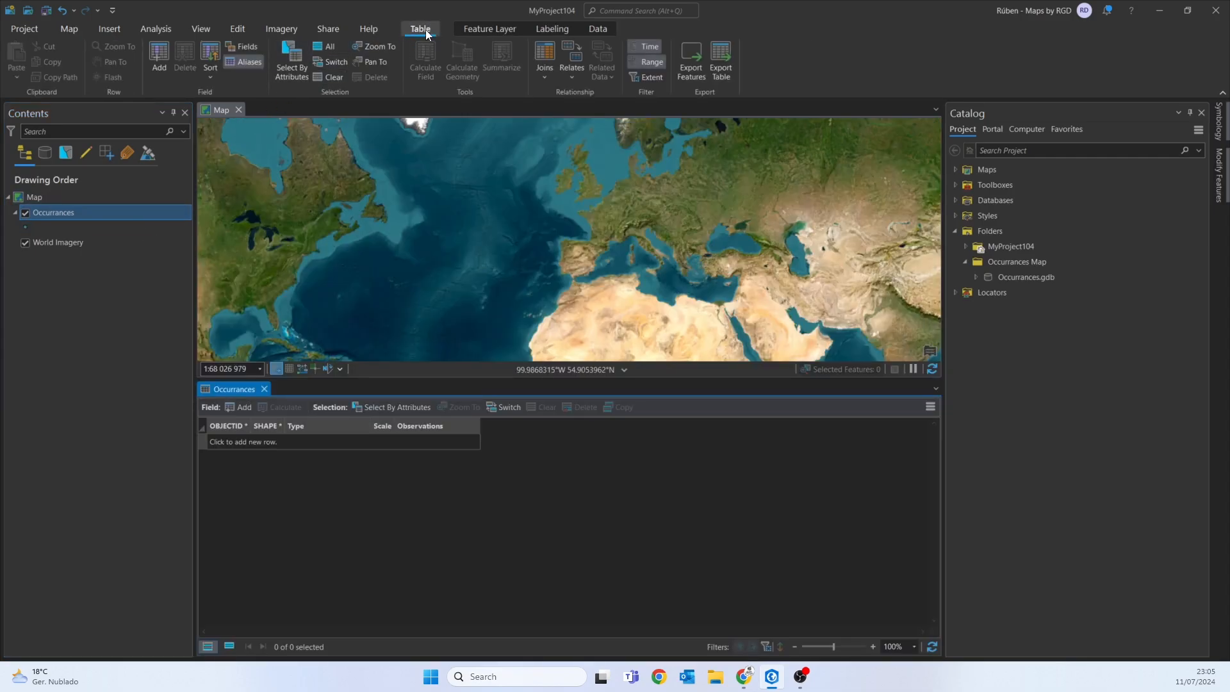
pyautogui.click(248, 48)
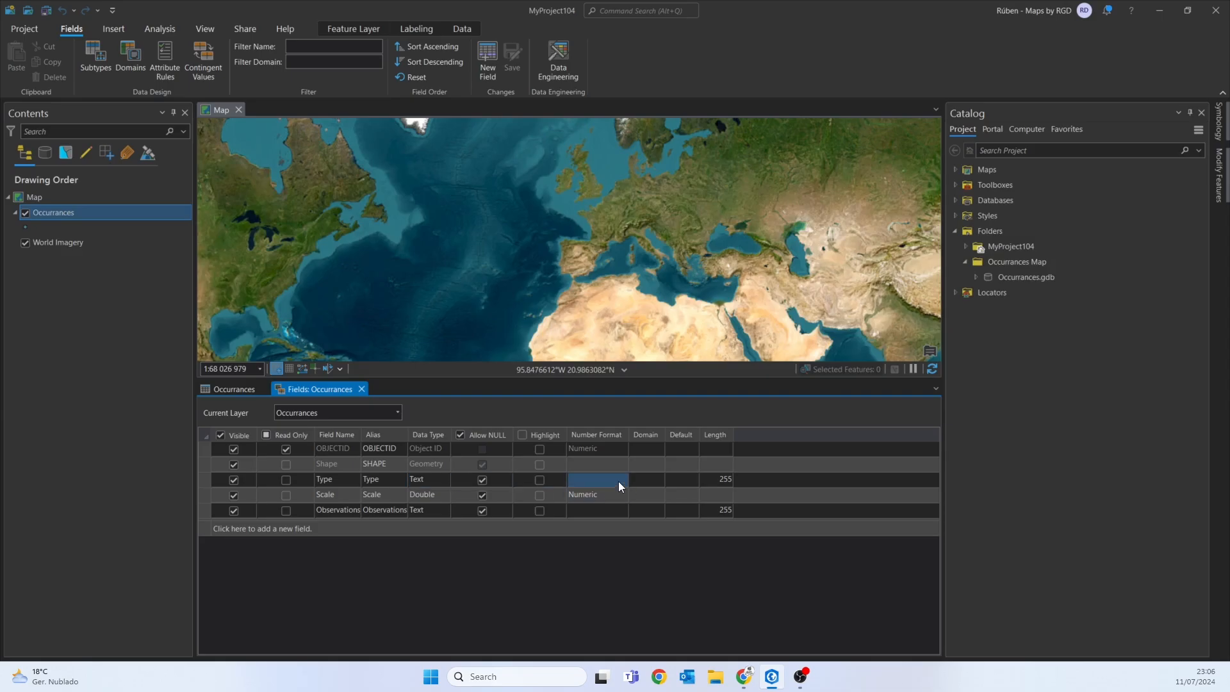
pyautogui.click(658, 480)
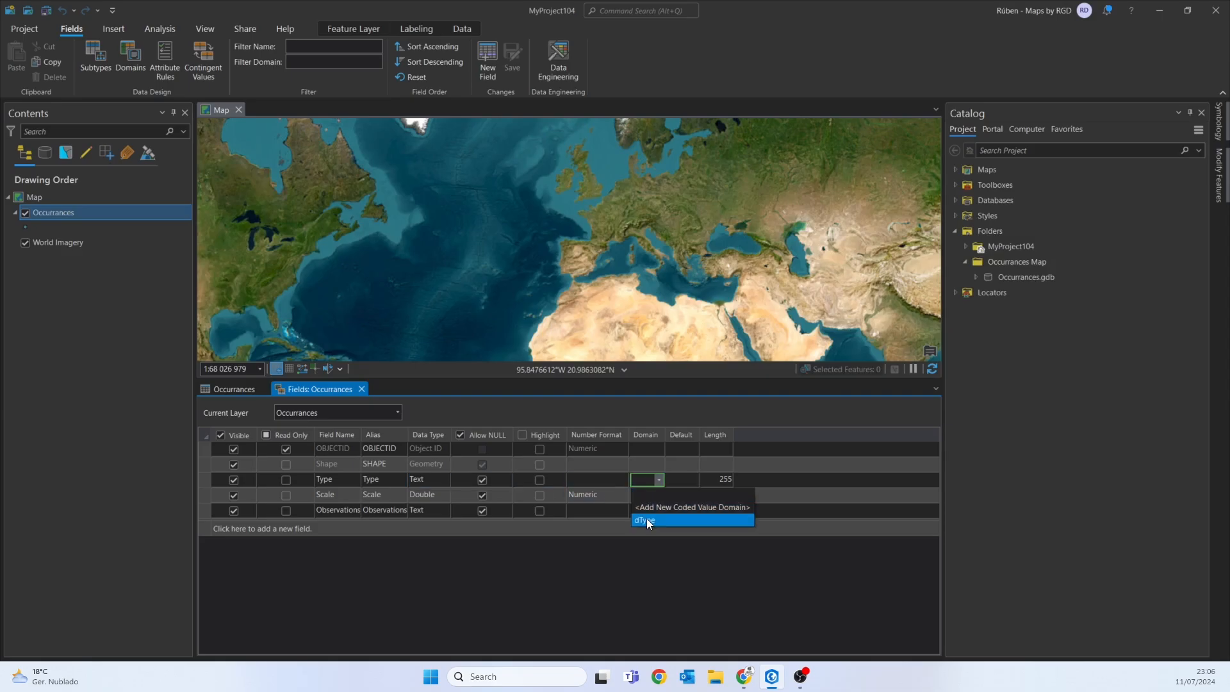
pyautogui.click(647, 518)
# Assign the dScale domain to the Scale field, save the field changes, and close the fields view and attribute table.
pyautogui.click(324, 496)
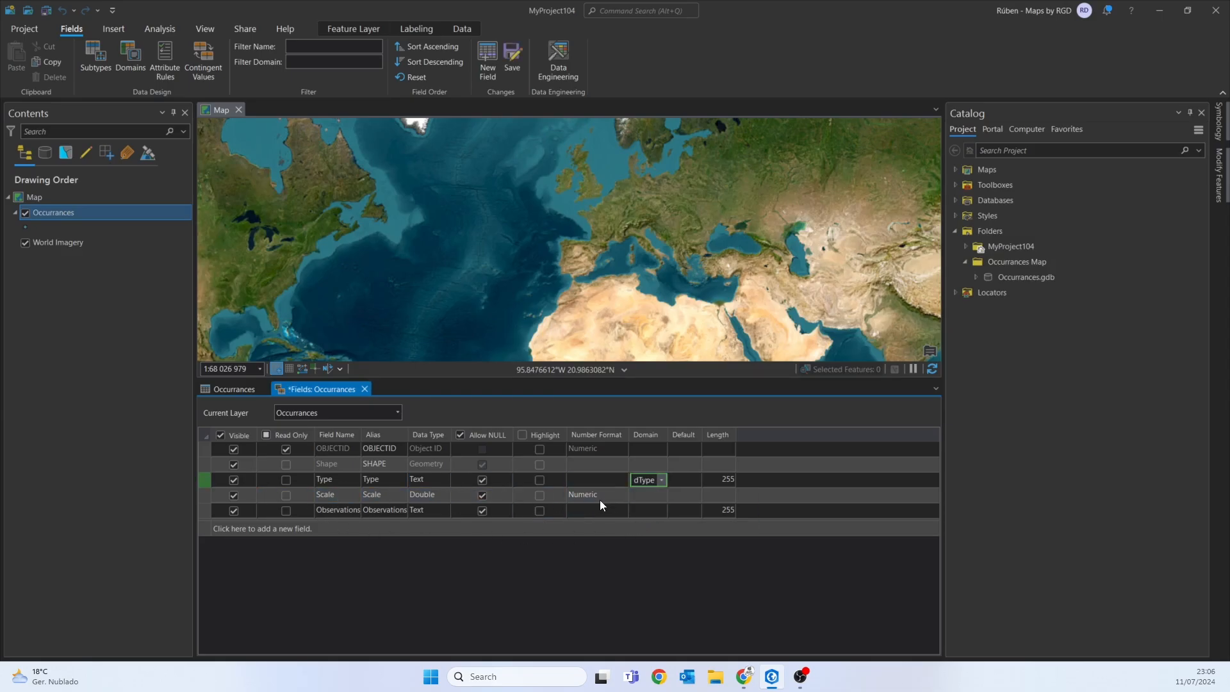
pyautogui.click(658, 497)
pyautogui.click(651, 547)
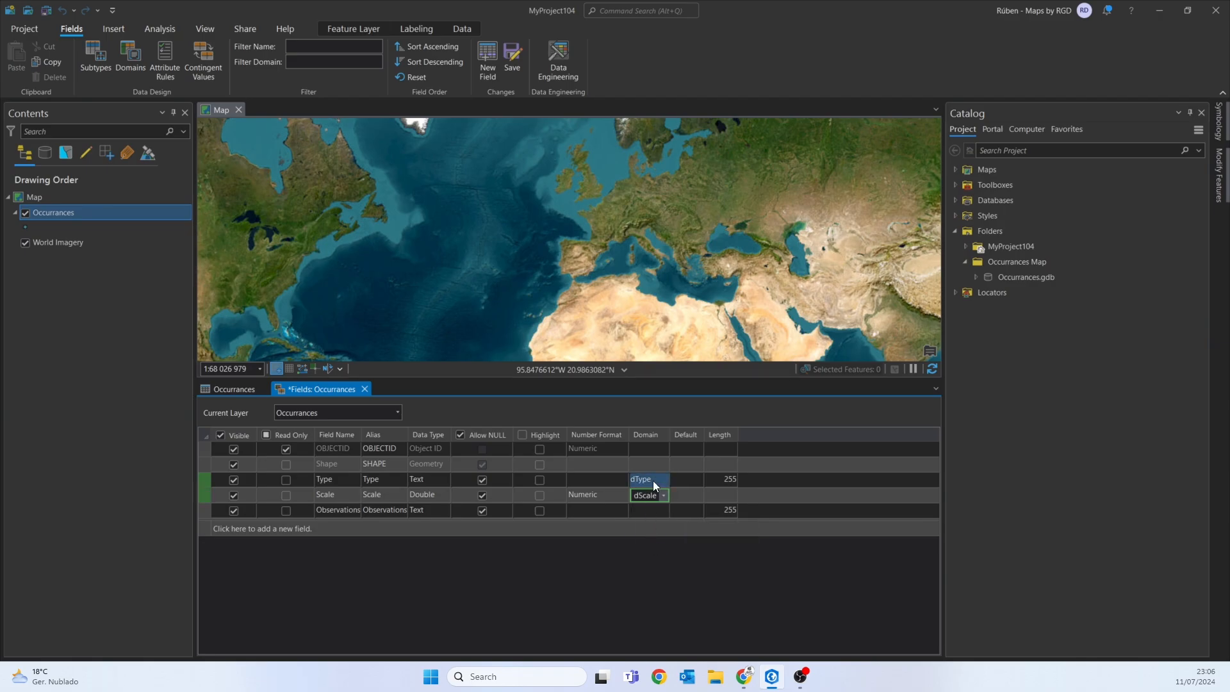
pyautogui.click(428, 480)
pyautogui.click(513, 72)
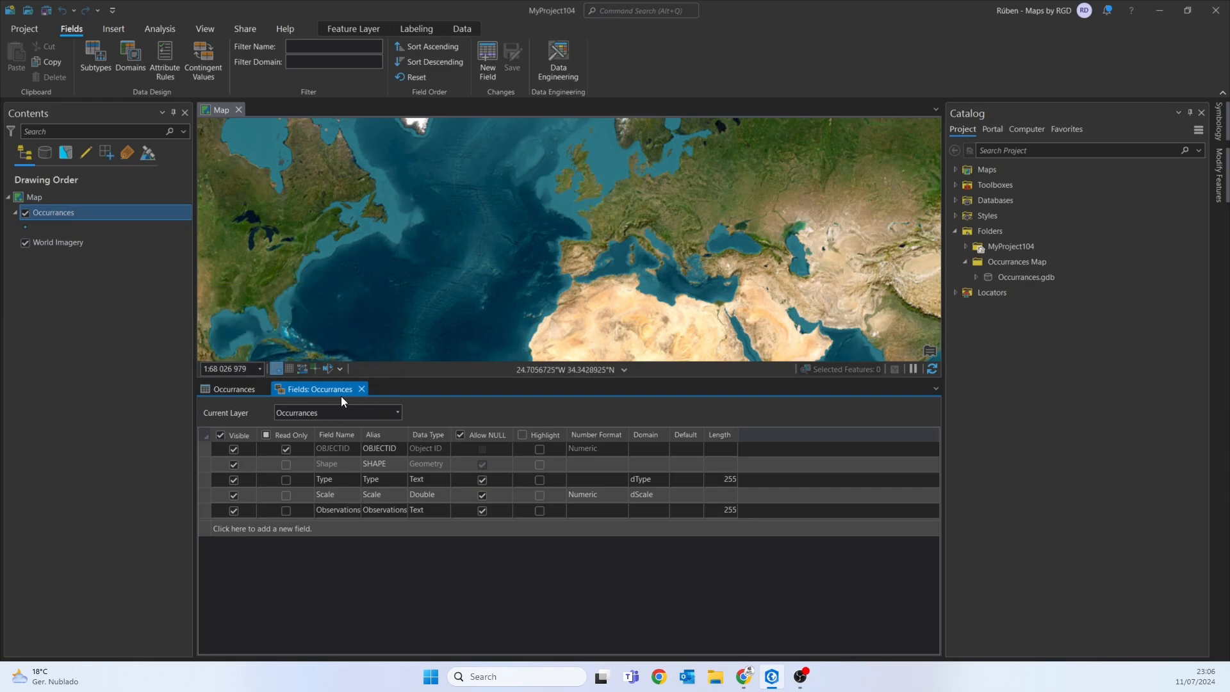
pyautogui.click(360, 388)
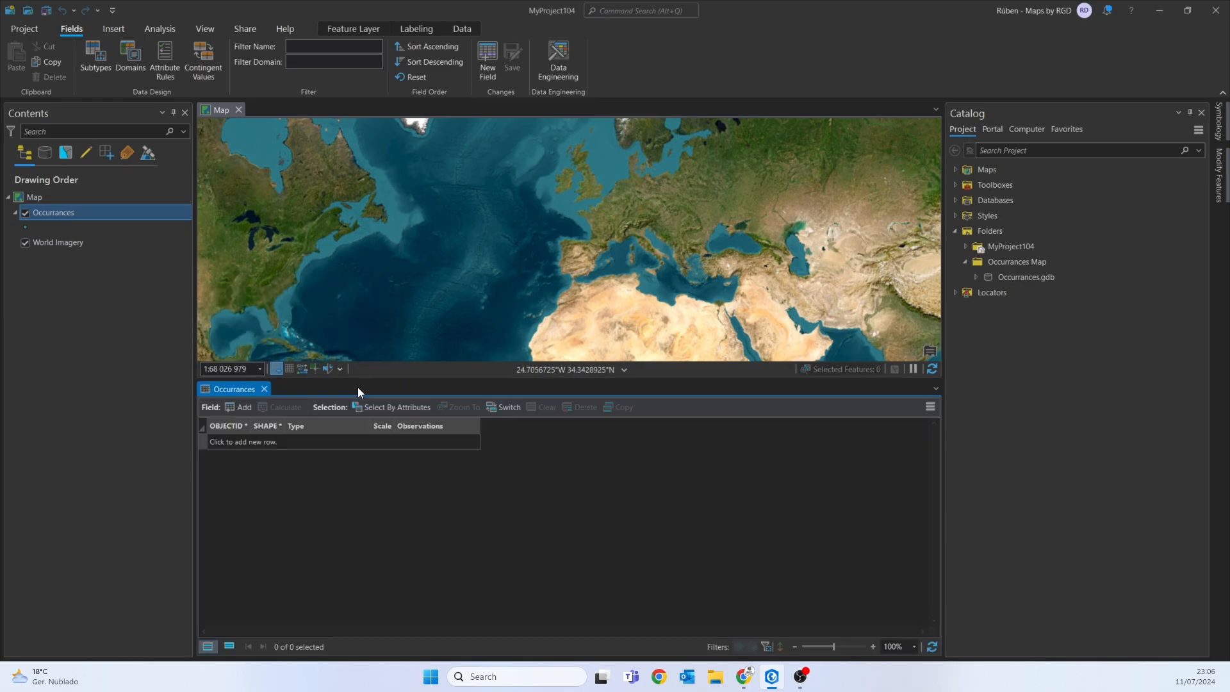
pyautogui.click(264, 389)
# Enable attachments and Global IDs in the properties of the Occurrances feature class in Occurrances.gdb.
pyautogui.click(1012, 277)
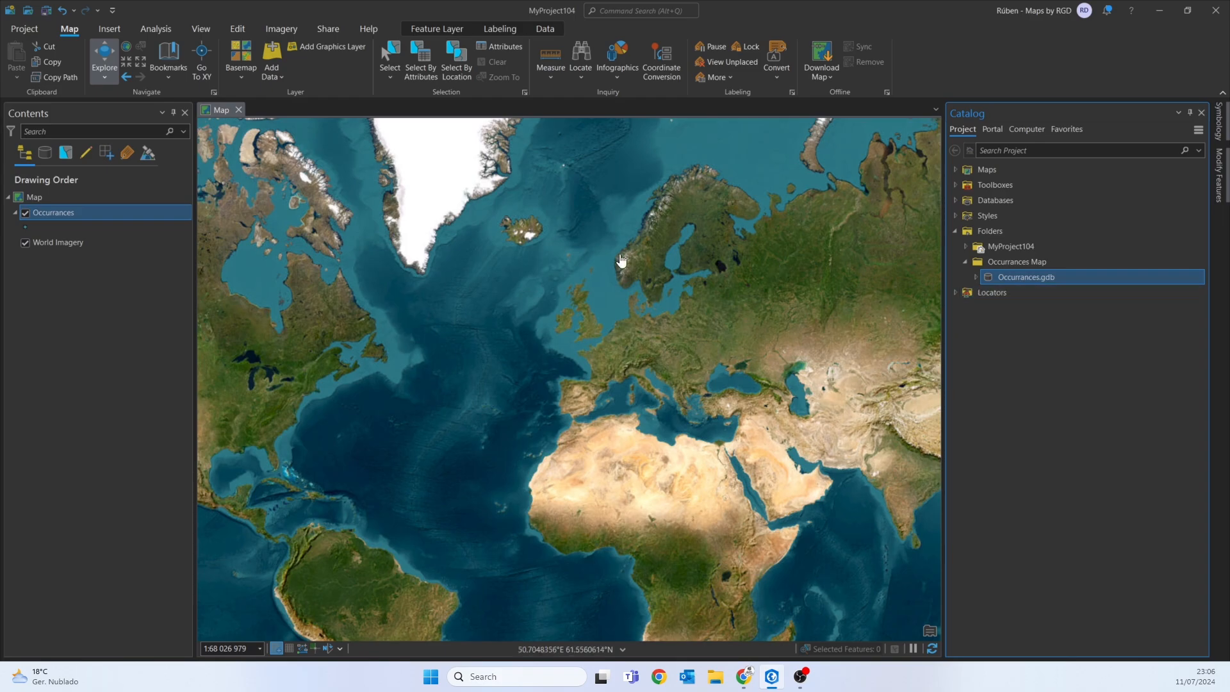
pyautogui.click(975, 277)
pyautogui.click(1008, 290)
pyautogui.rightClick(1007, 287)
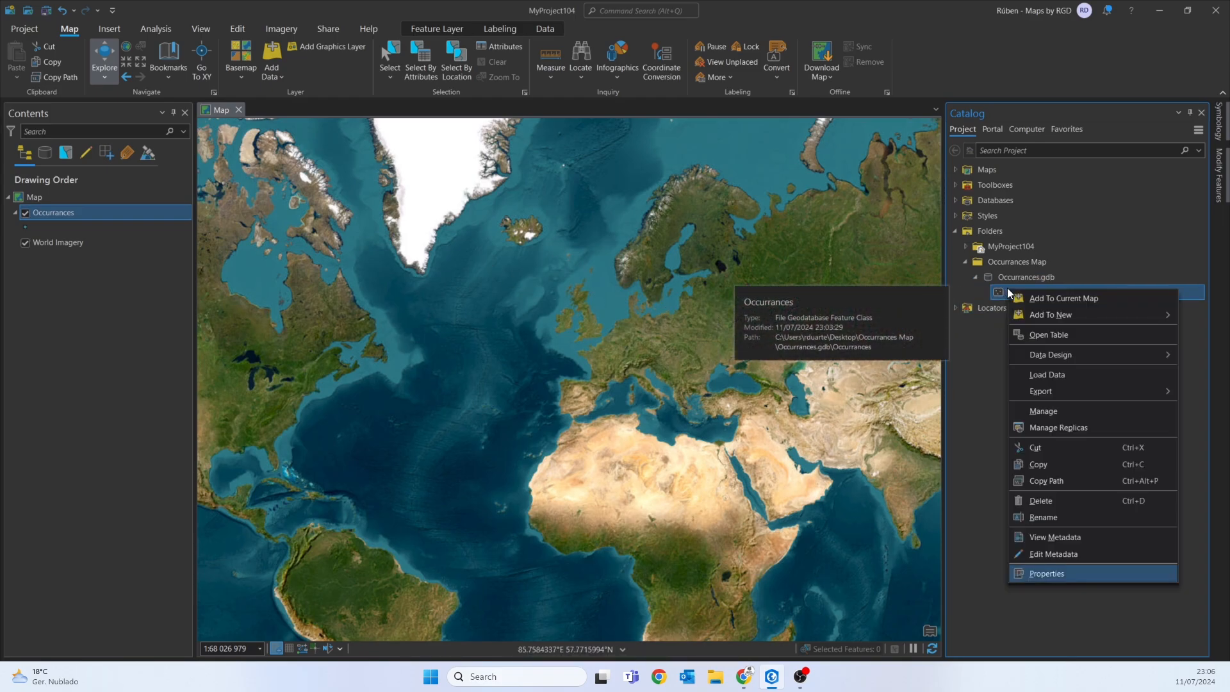
pyautogui.click(1047, 570)
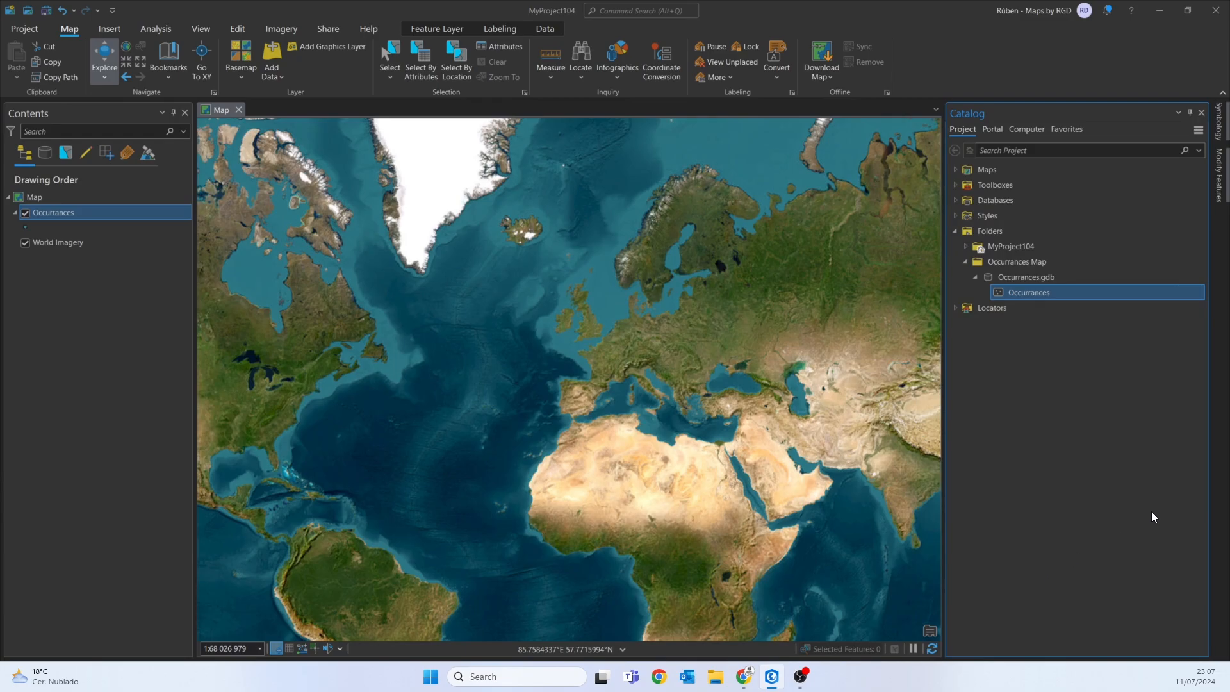
pyautogui.moveTo(754, 58); pyautogui.dragTo(341, 150)
pyautogui.click(335, 212)
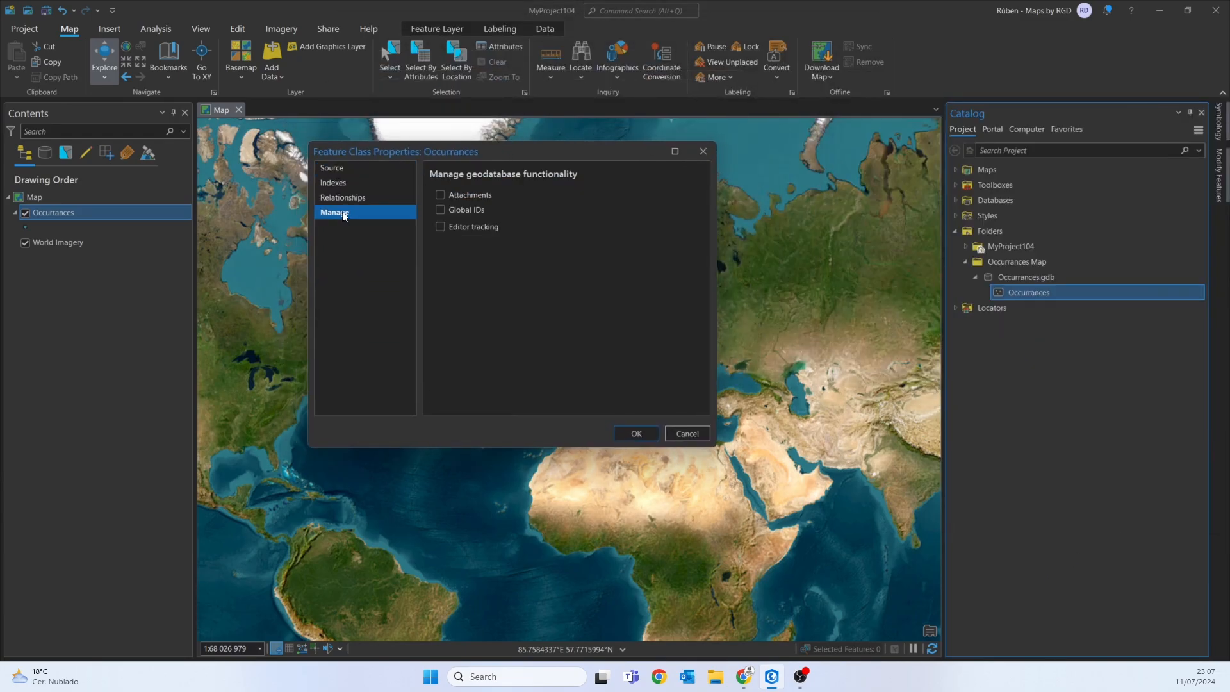
pyautogui.click(452, 195)
pyautogui.click(442, 211)
pyautogui.click(633, 434)
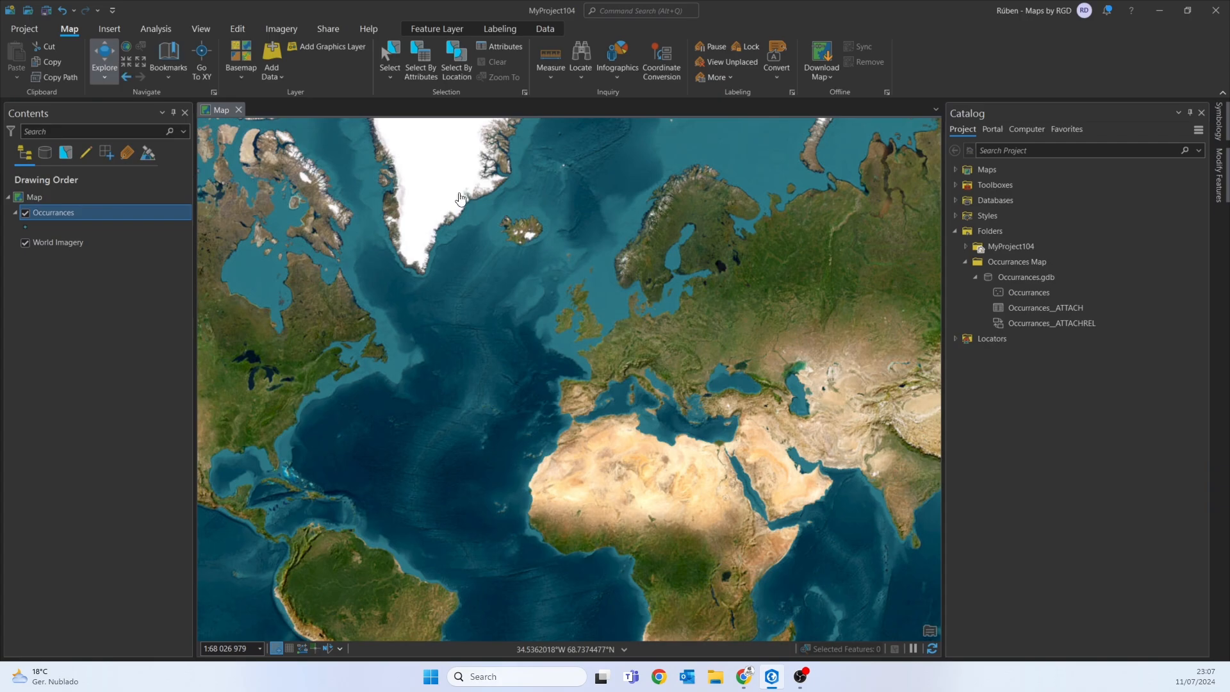
pyautogui.click(1010, 297)
# Start sharing the map as a web map and name it "Ocurrances Map", closing the Catalog to make room.
pyautogui.click(320, 24)
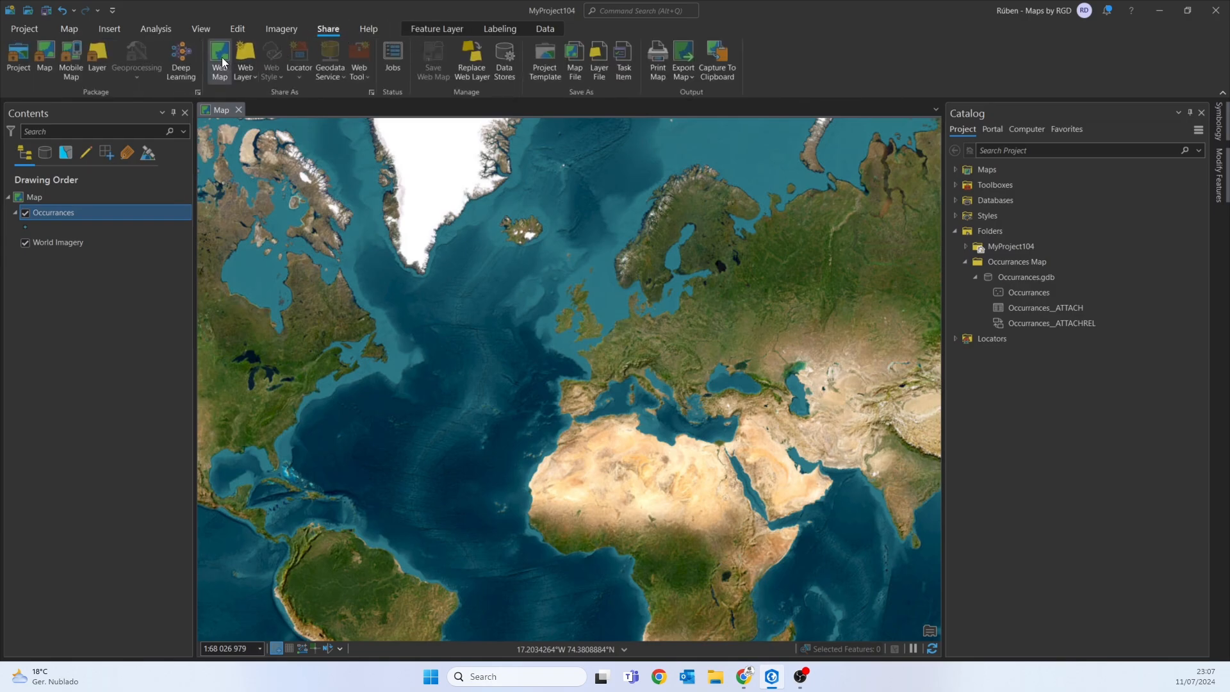
pyautogui.click(221, 62)
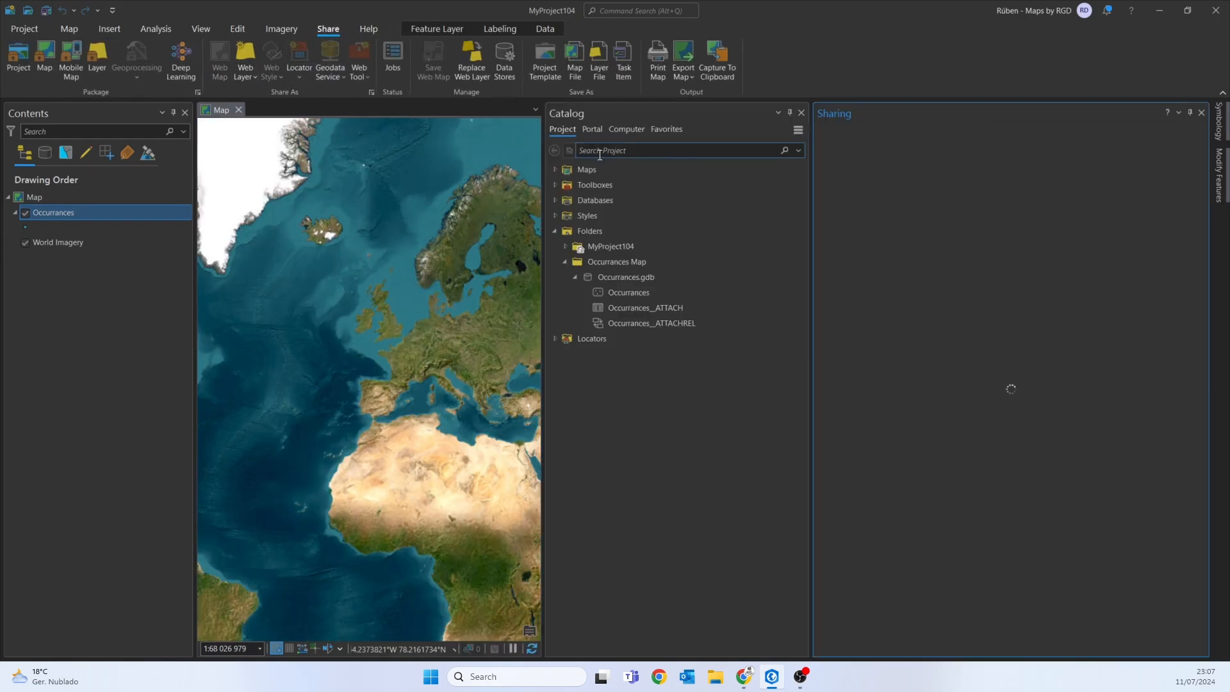
pyautogui.click(801, 113)
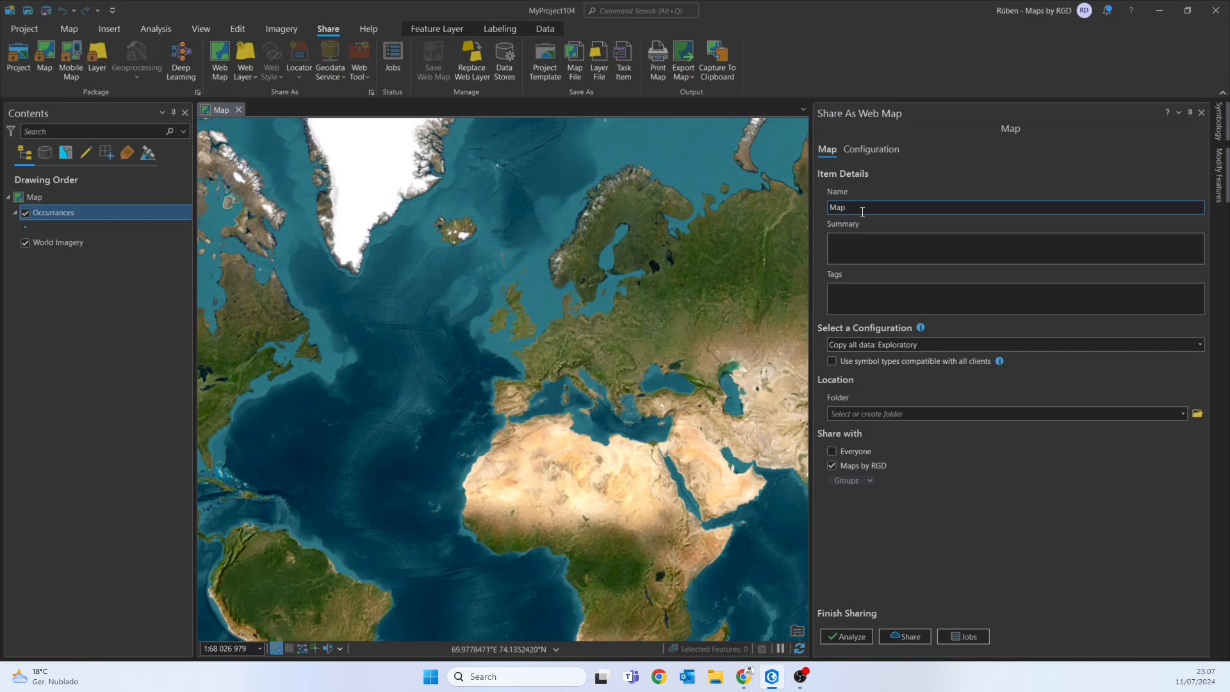
pyautogui.write('O')
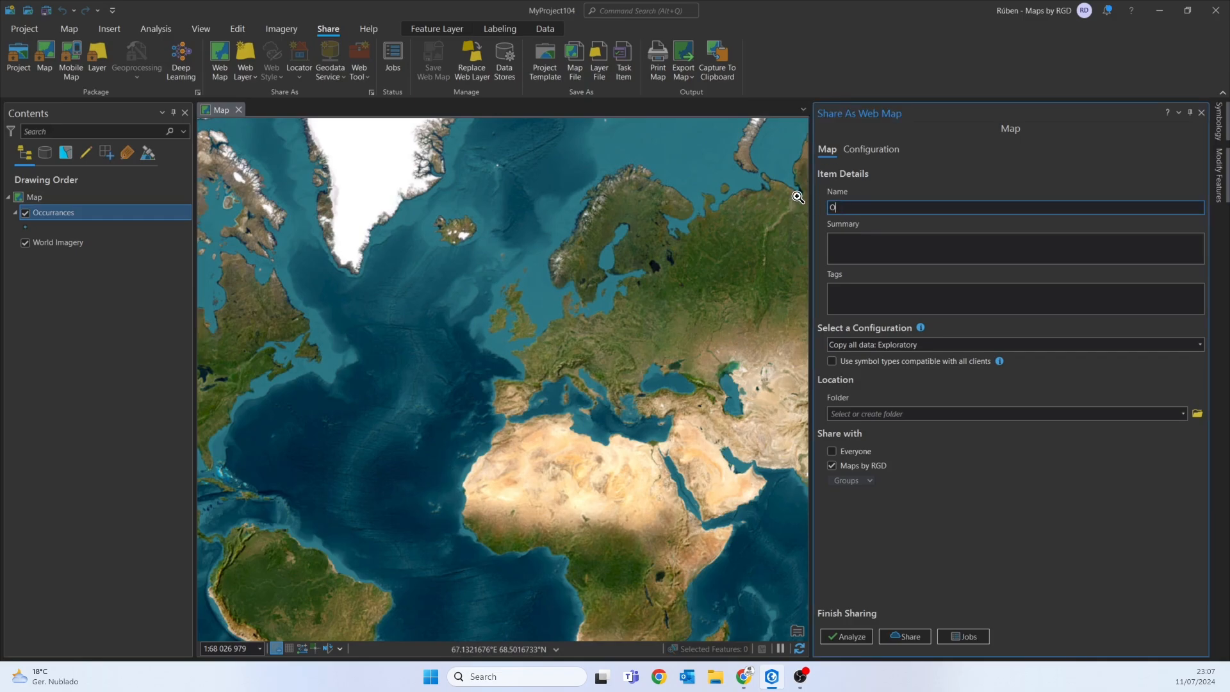
pyautogui.write('currances Map')
# Reuse the web map's name "Ocurrances Map" as its summary and tag.
pyautogui.moveTo(892, 206); pyautogui.dragTo(806, 207)
pyautogui.hotkey('ctrl', 'c')
pyautogui.click(852, 240)
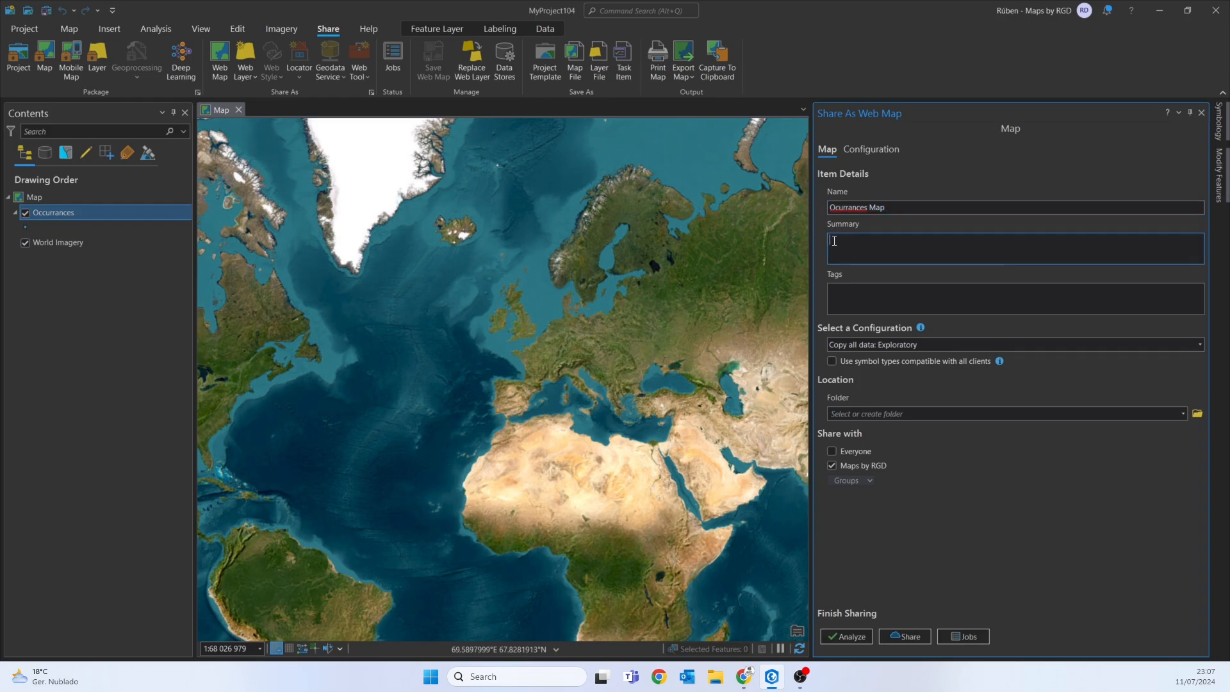
pyautogui.hotkey('ctrl', 'v')
pyautogui.click(851, 302)
pyautogui.hotkey('ctrl', 'v')
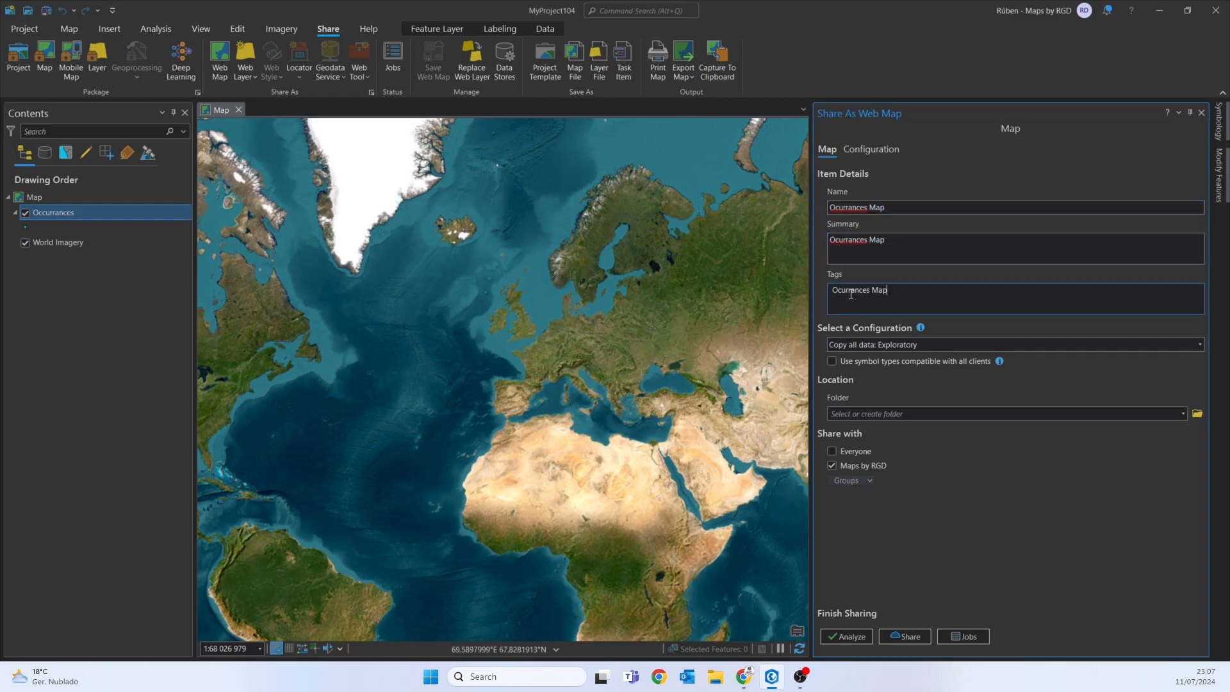
# Set the web map configuration to Copy all data: Editable, and analyze and share the map.
pyautogui.click(879, 344)
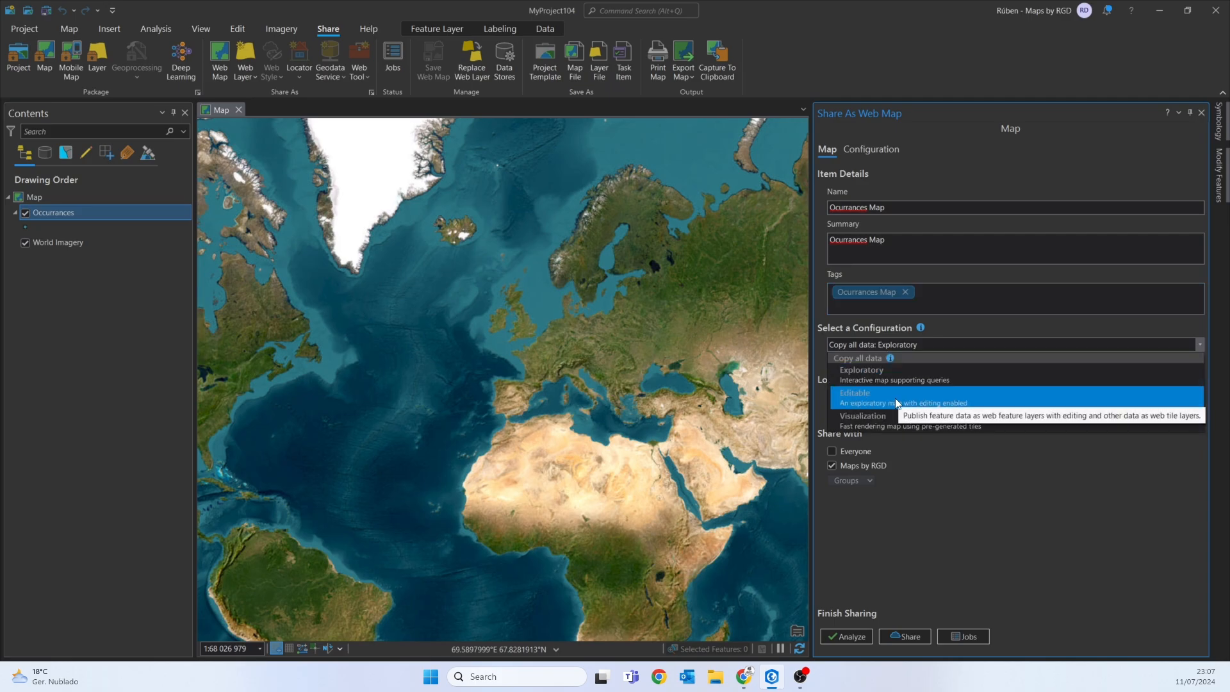
pyautogui.click(896, 402)
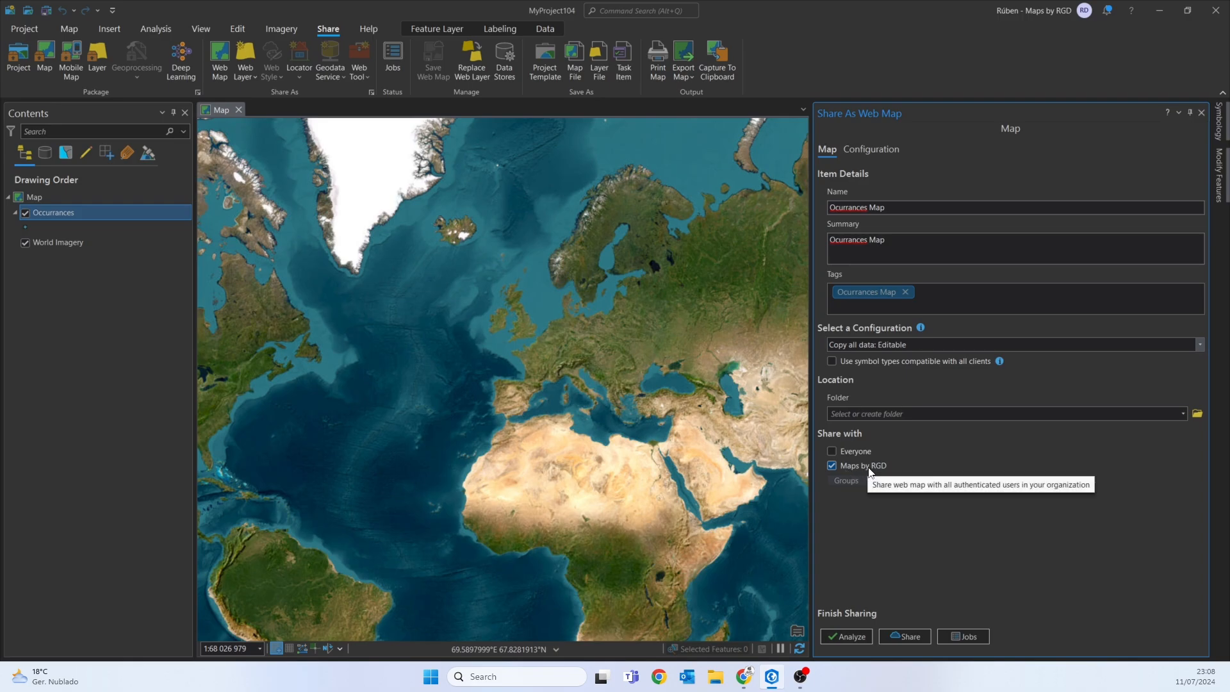
pyautogui.click(852, 637)
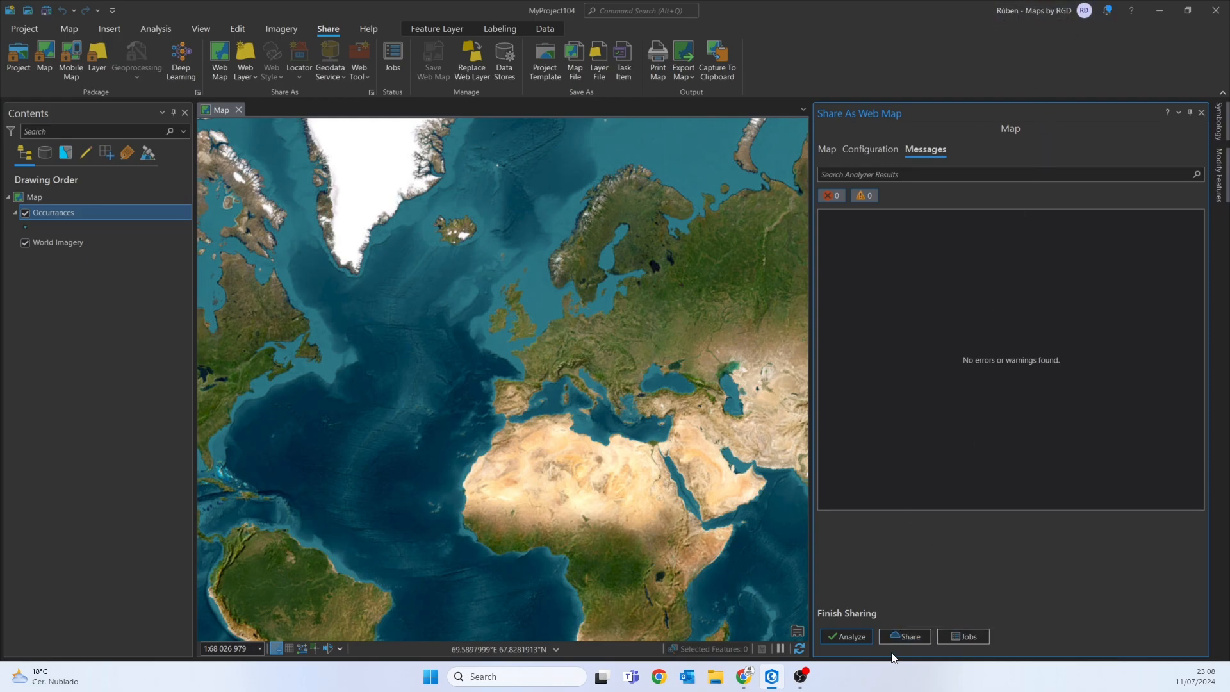
pyautogui.click(902, 635)
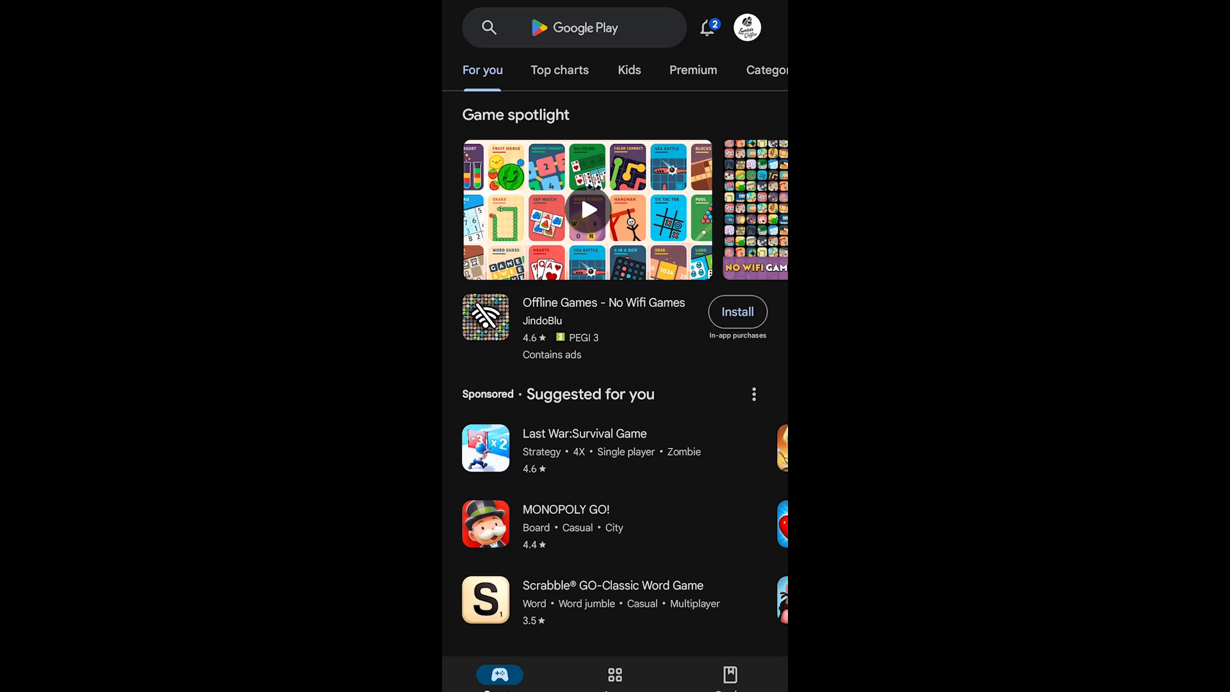
# Switch to Google Play on the phone and search for "arcgis".
pyautogui.click(564, 28)
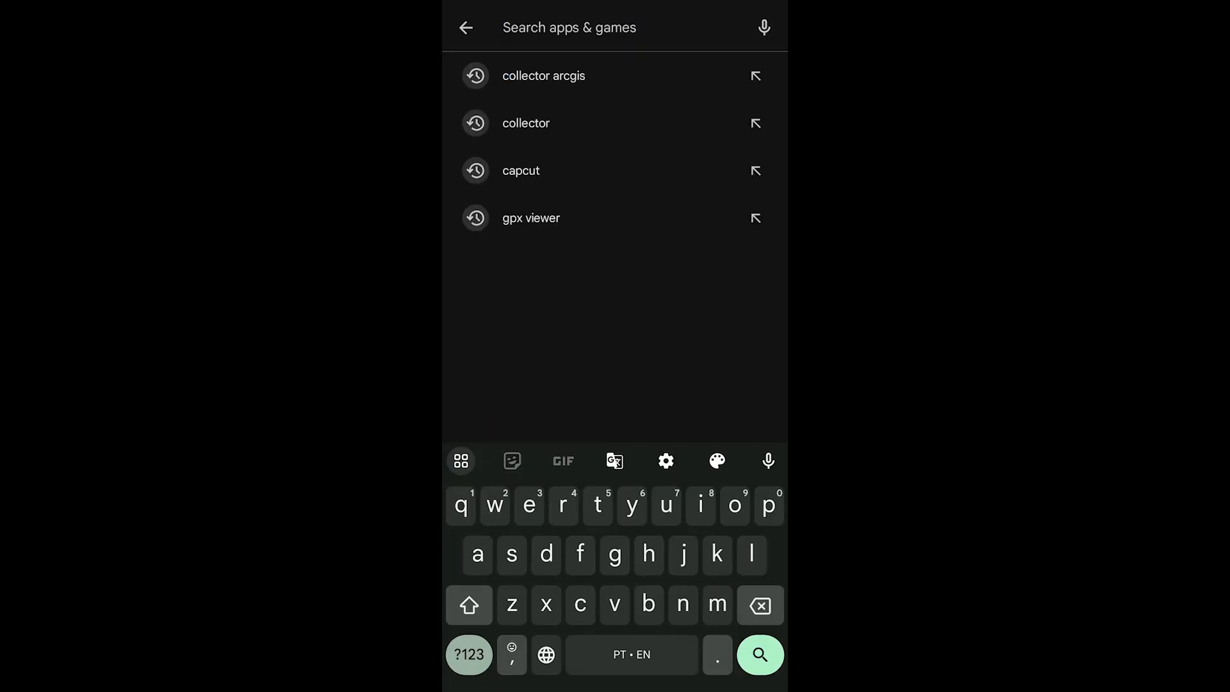
pyautogui.write('arcgis')
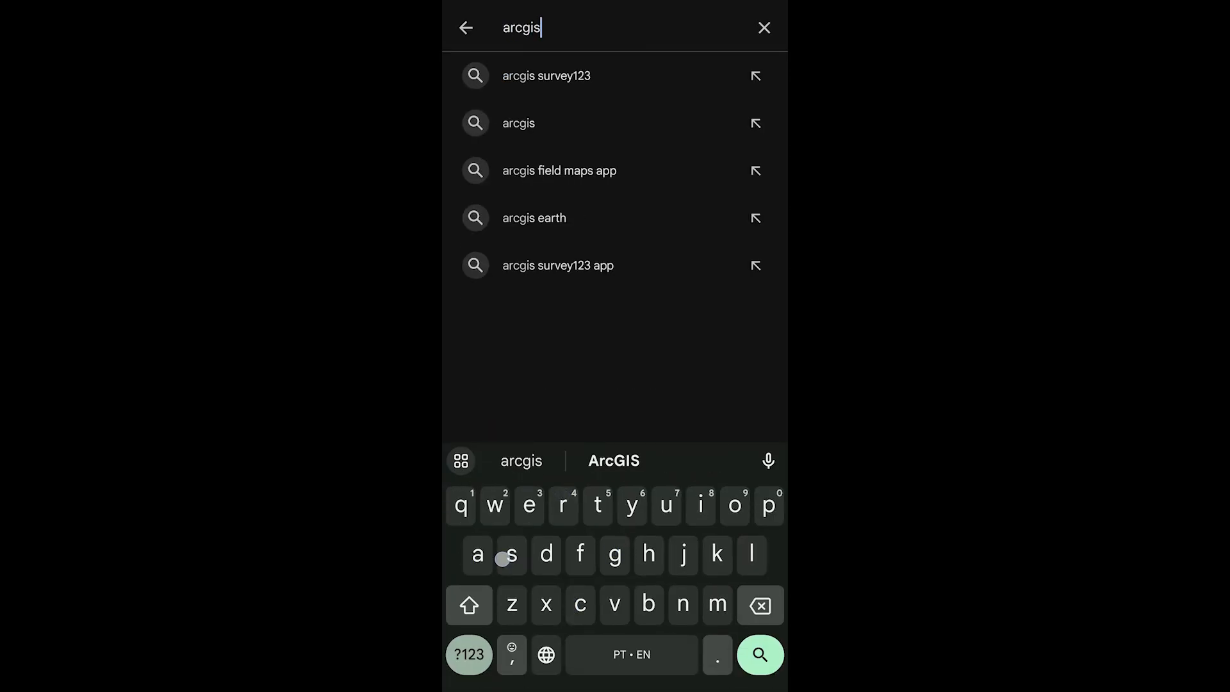
pyautogui.click(759, 654)
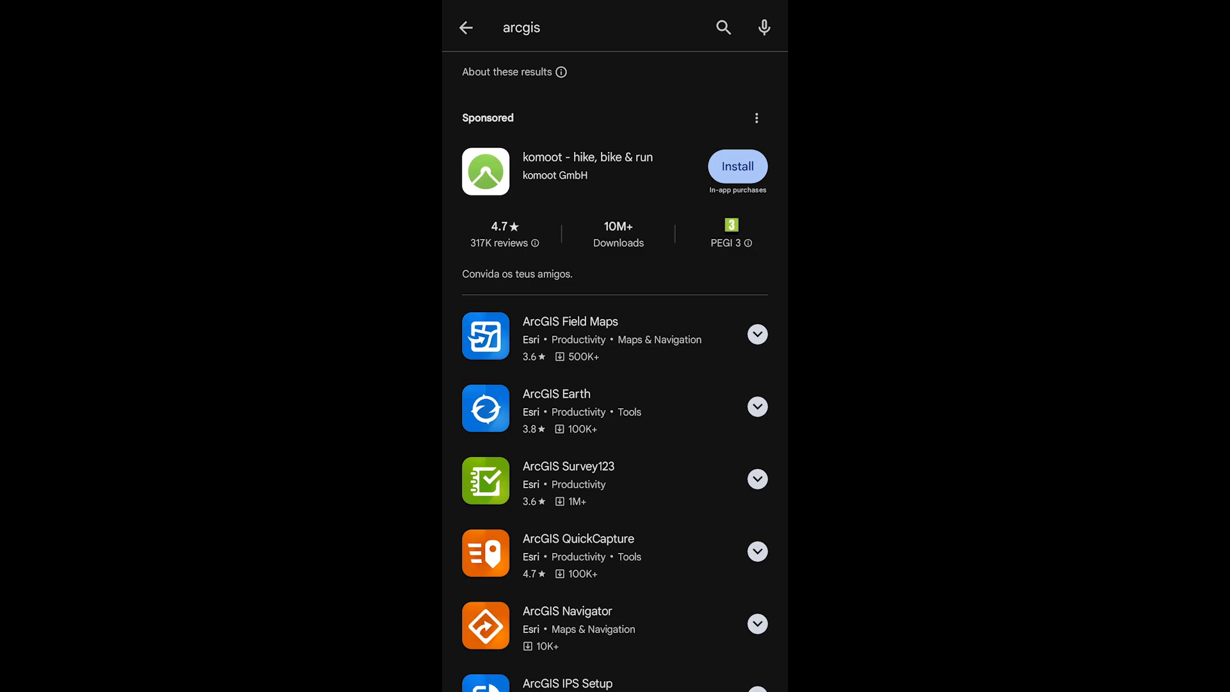
# Install ArcGIS Field Maps from the search results and open the app.
pyautogui.click(757, 334)
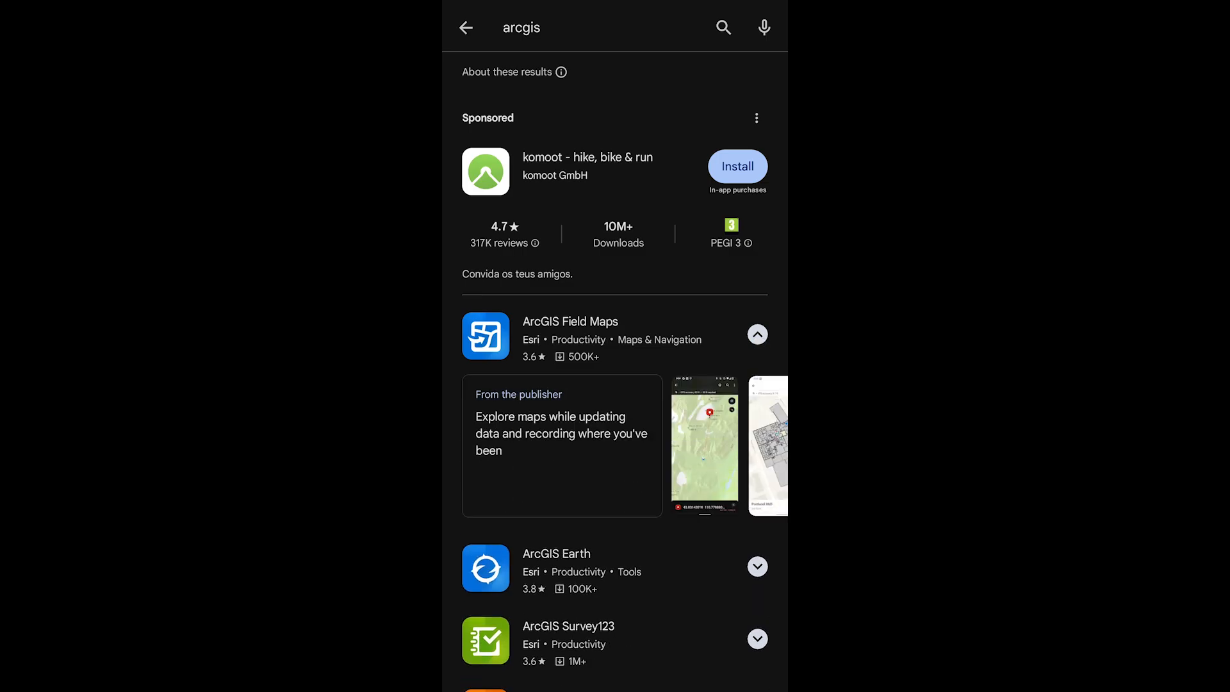
pyautogui.click(649, 341)
pyautogui.click(726, 216)
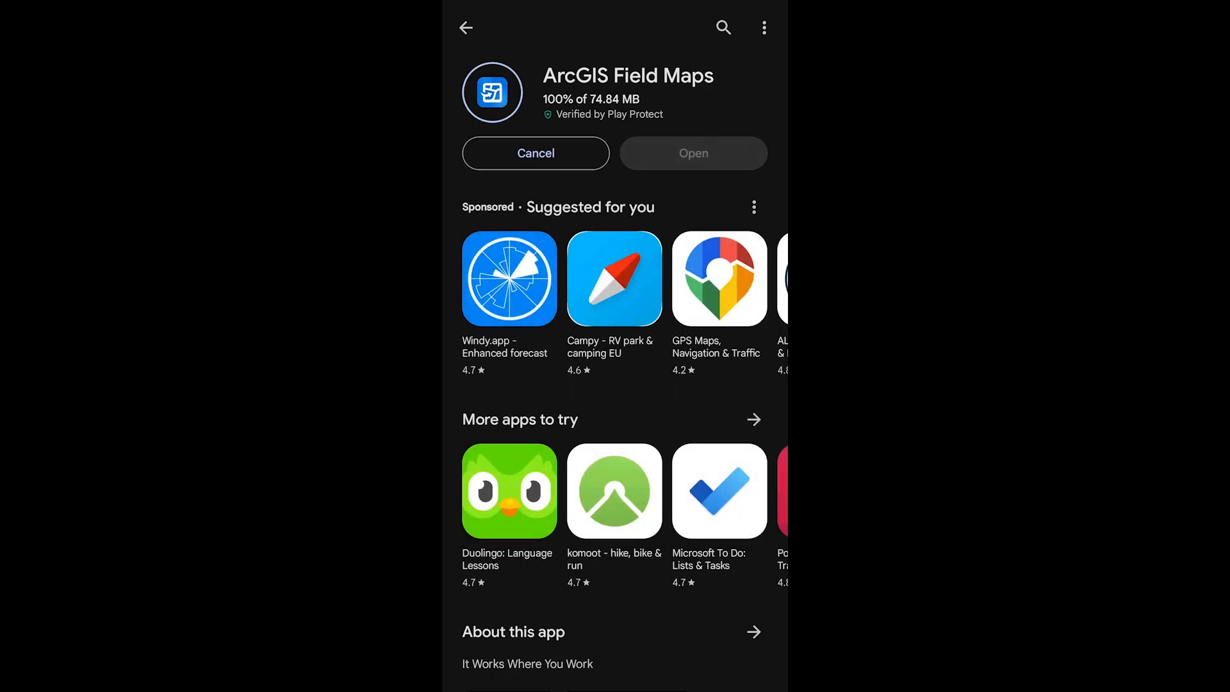
pyautogui.click(719, 158)
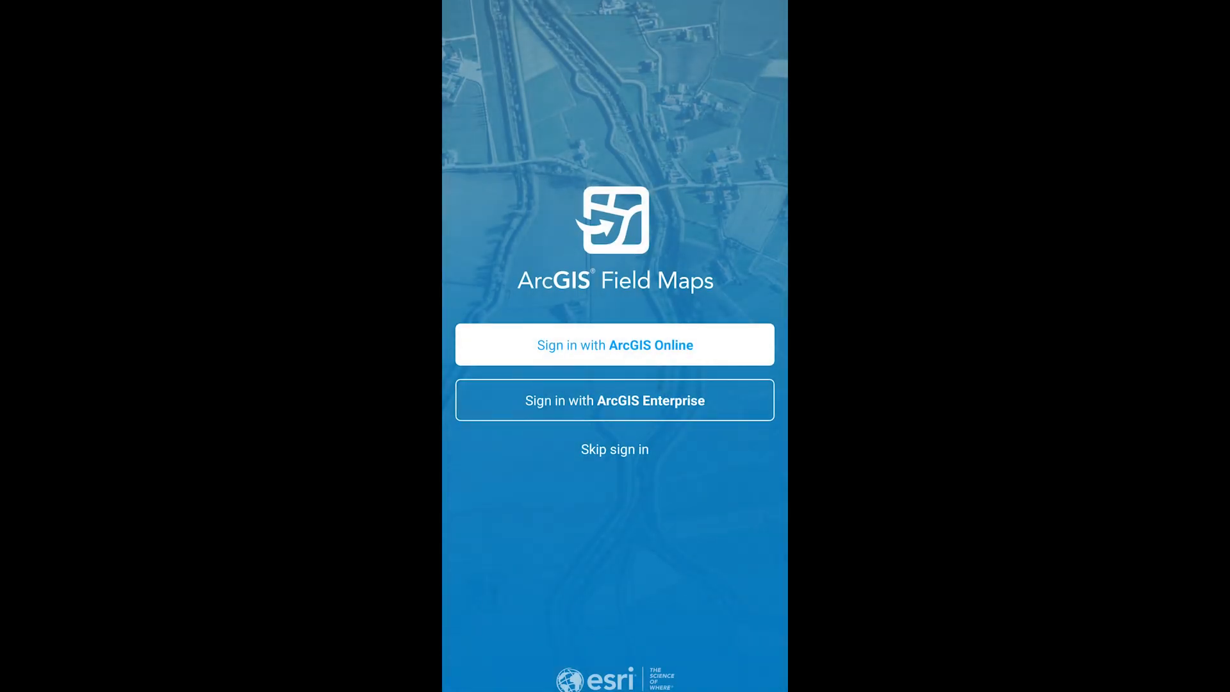
# Sign in with ArcGIS Online and open the Ocurrances Map, allowing location access while using the app.
pyautogui.click(712, 350)
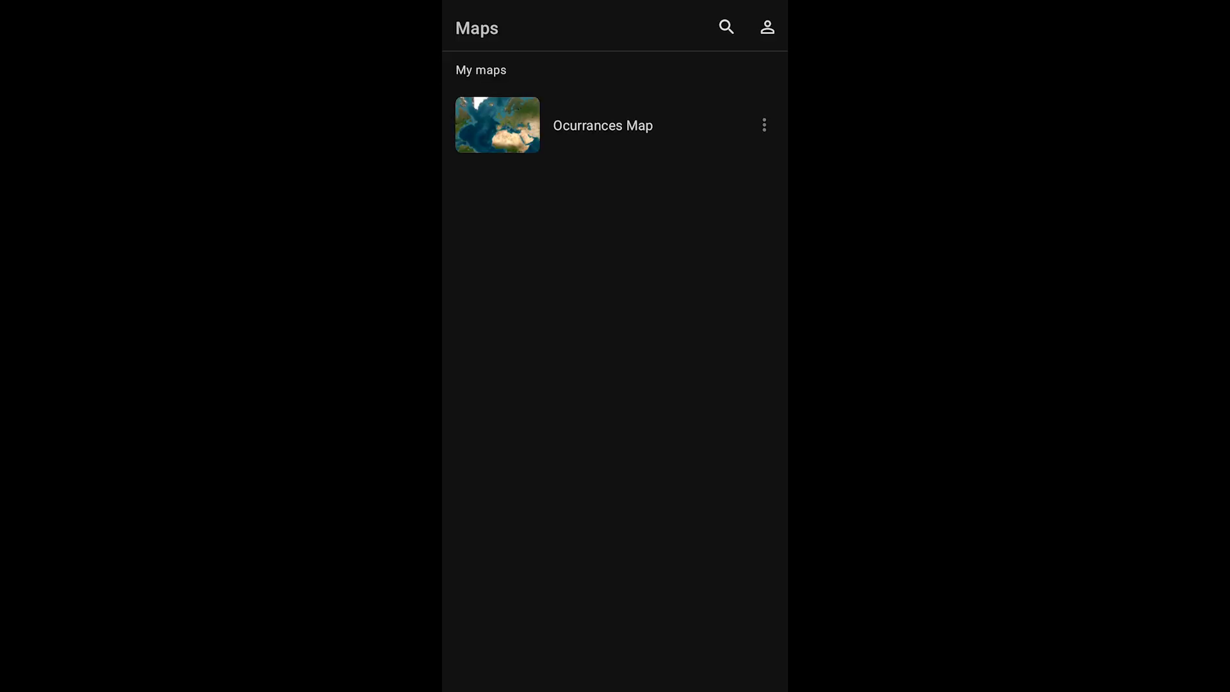
pyautogui.click(645, 129)
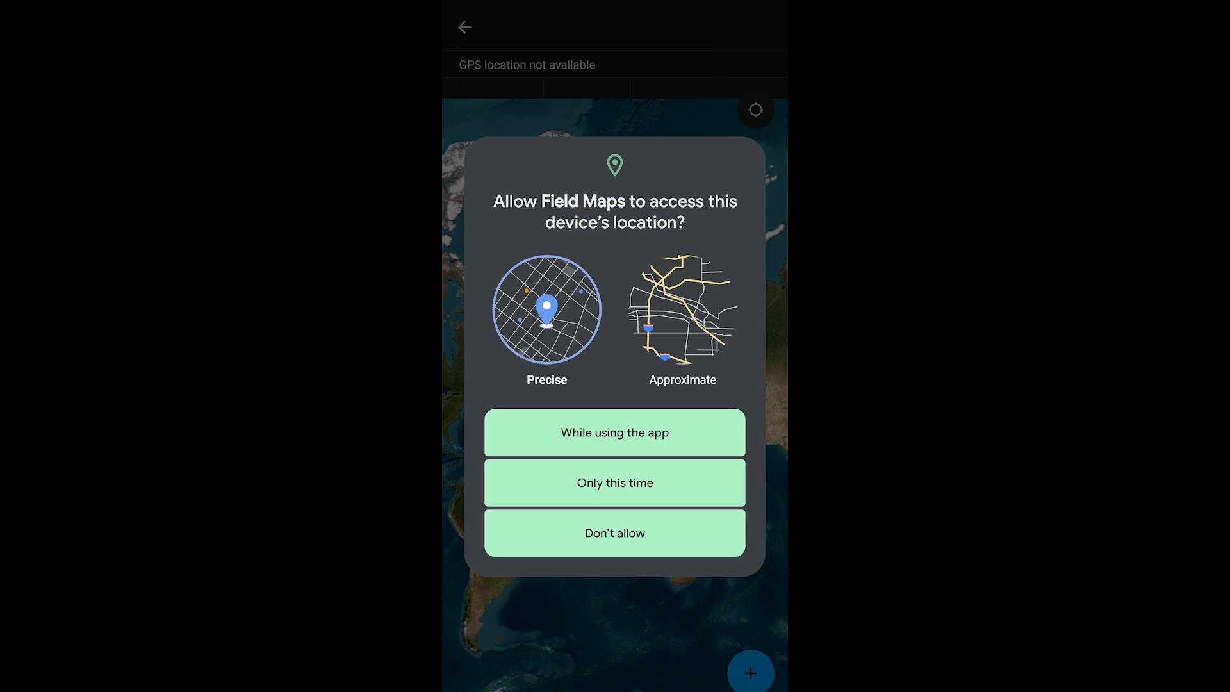
pyautogui.click(615, 433)
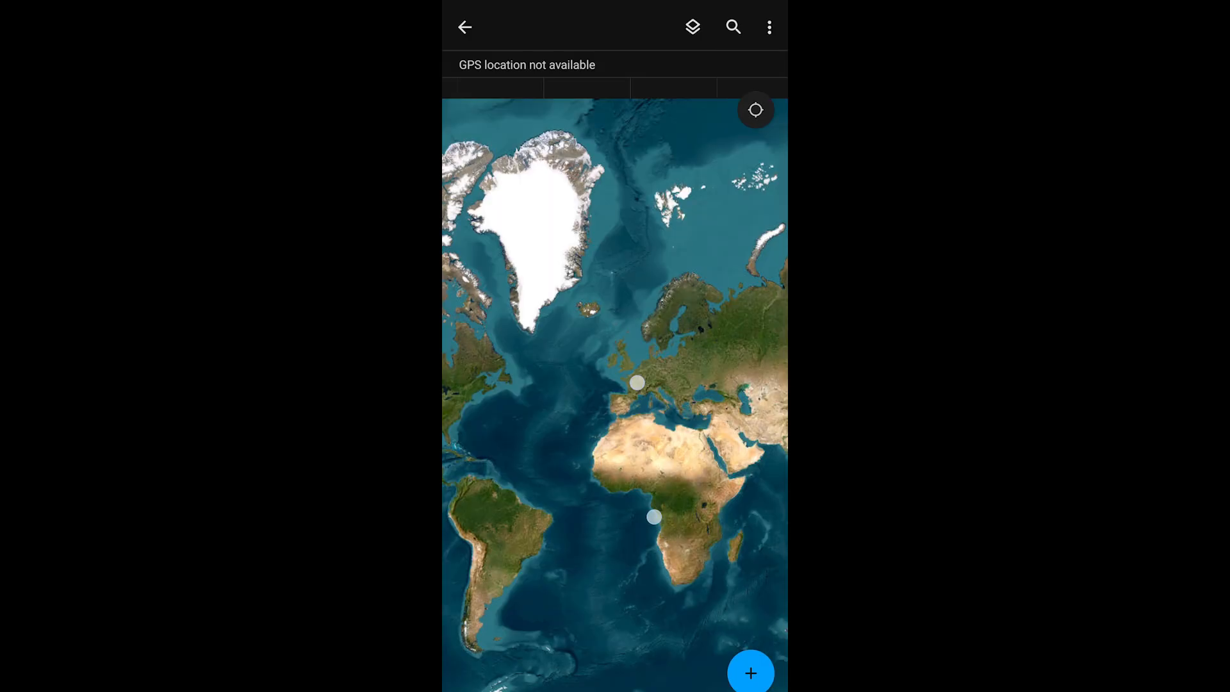
# Start collecting a new feature in the residential area on South Africa's west coast, centring the location target on the road junction.
pyautogui.scroll(10, 645, 447)
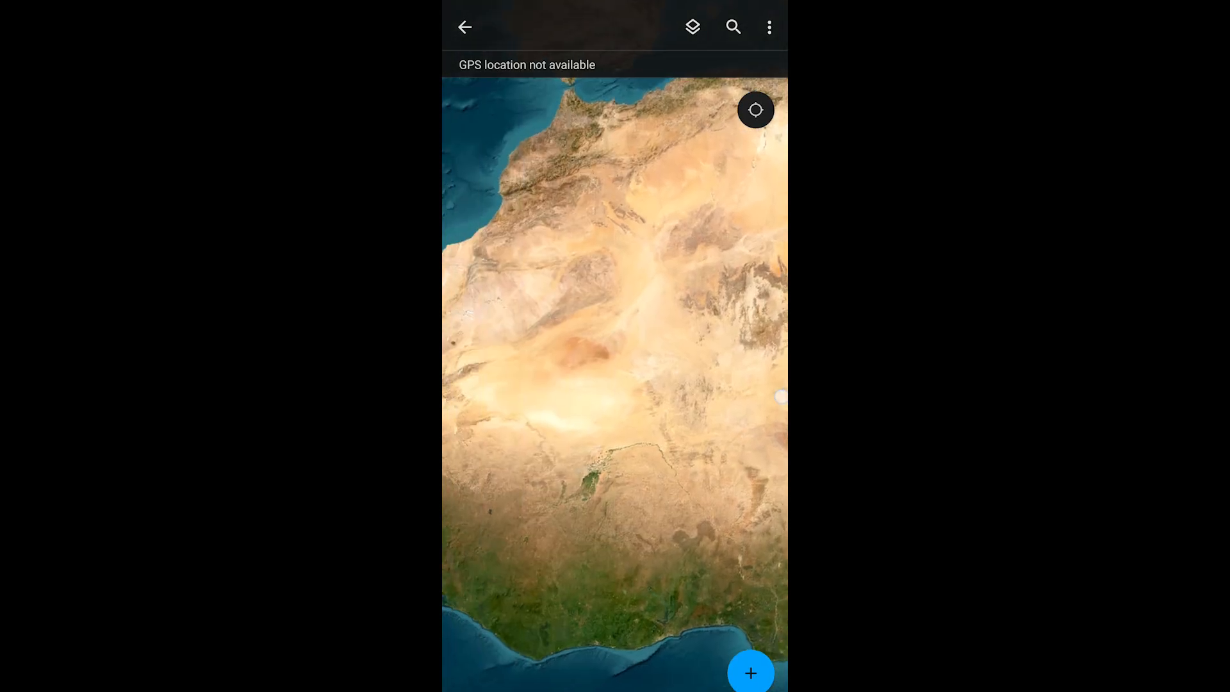
pyautogui.moveTo(689, 304); pyautogui.dragTo(574, 282)
pyautogui.moveTo(653, 397); pyautogui.dragTo(548, 195)
pyautogui.moveTo(641, 359); pyautogui.dragTo(577, 129)
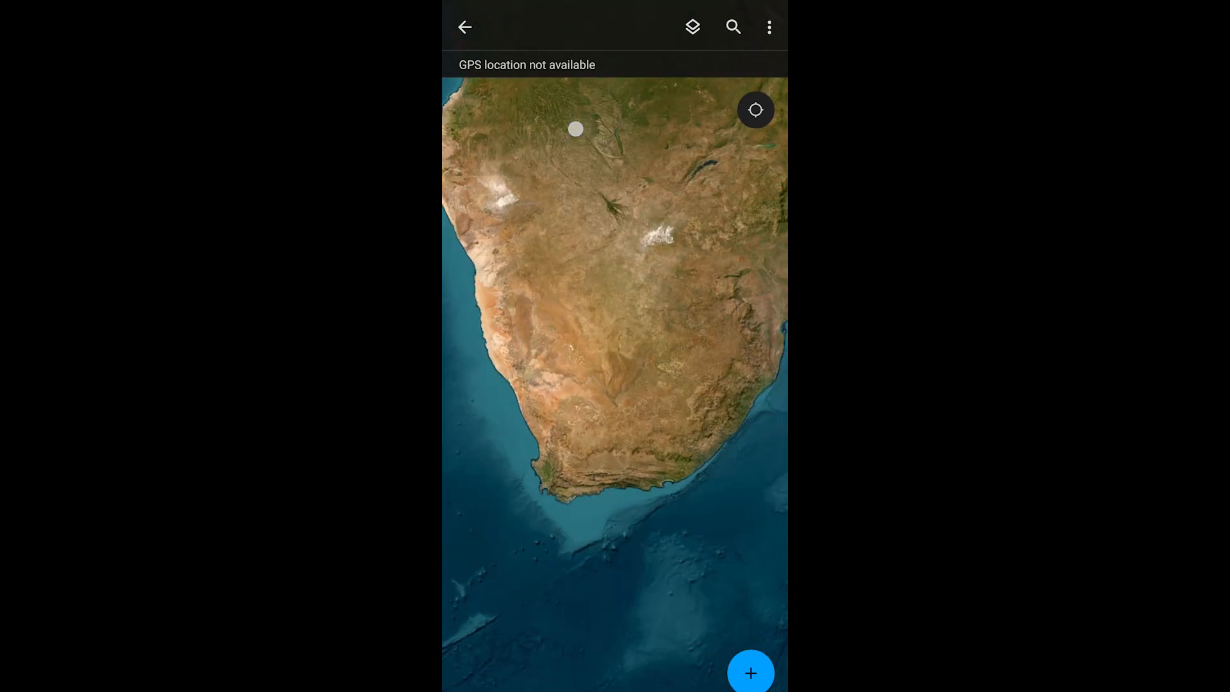
pyautogui.moveTo(666, 310); pyautogui.dragTo(760, 305)
pyautogui.scroll(10, 624, 397)
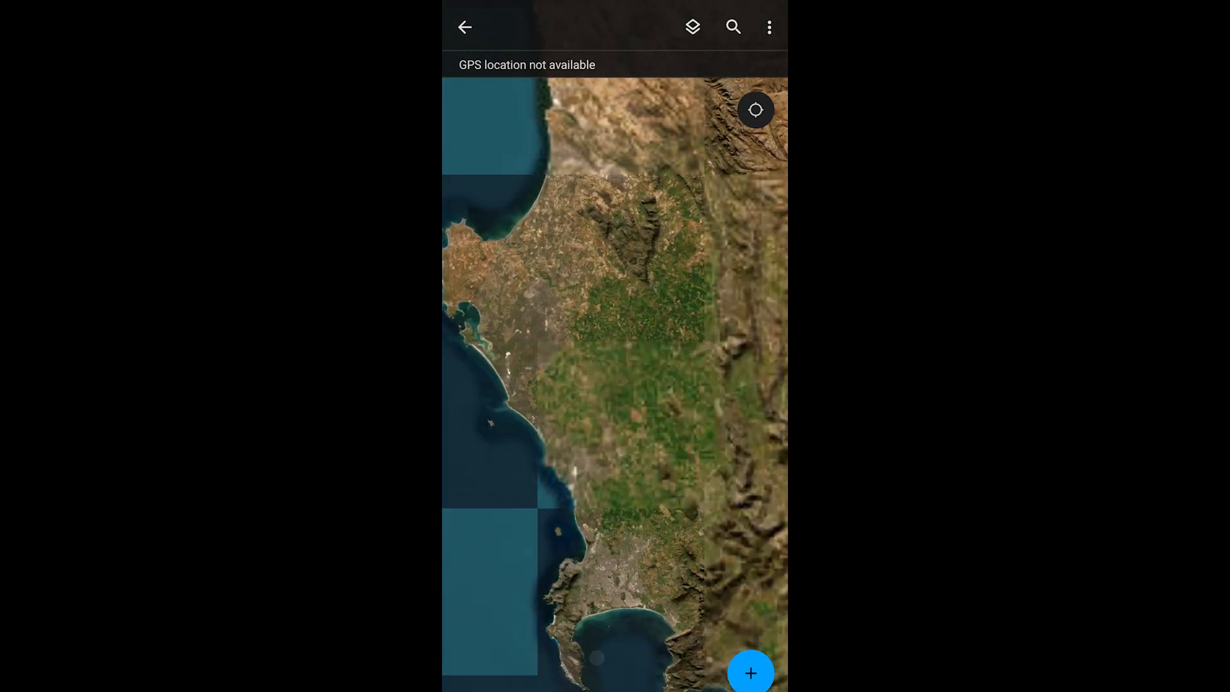
pyautogui.scroll(10, 590, 366)
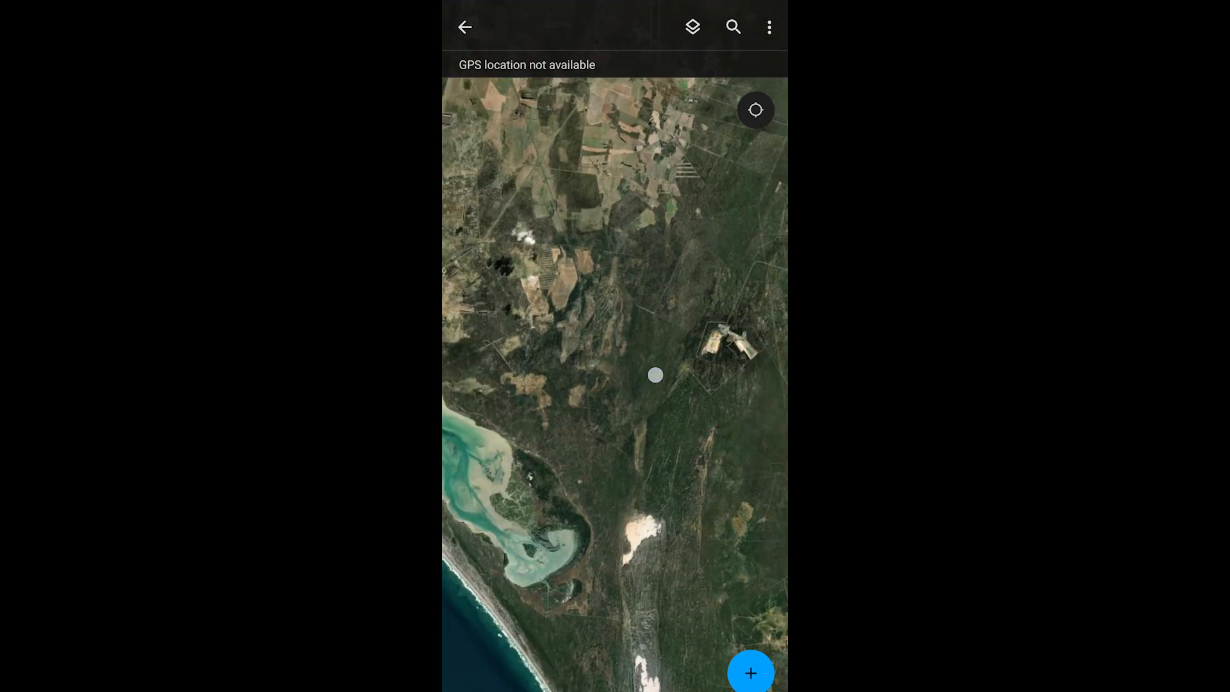
pyautogui.scroll(10, 589, 366)
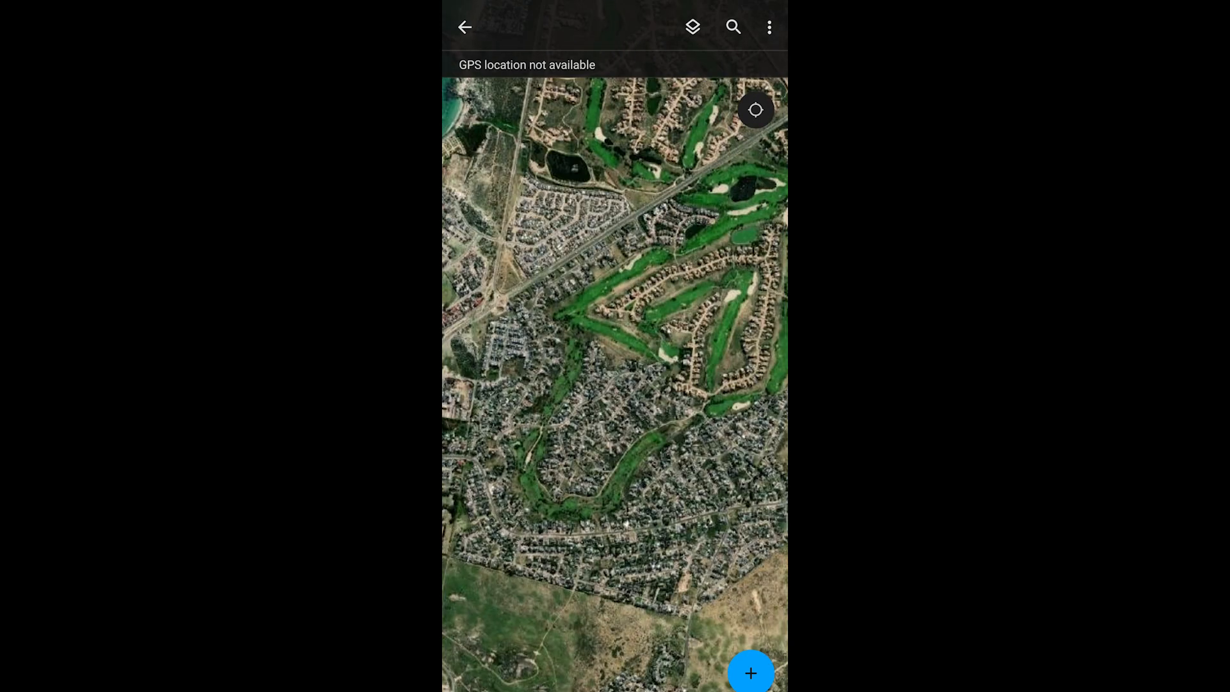
pyautogui.scroll(10, 637, 431)
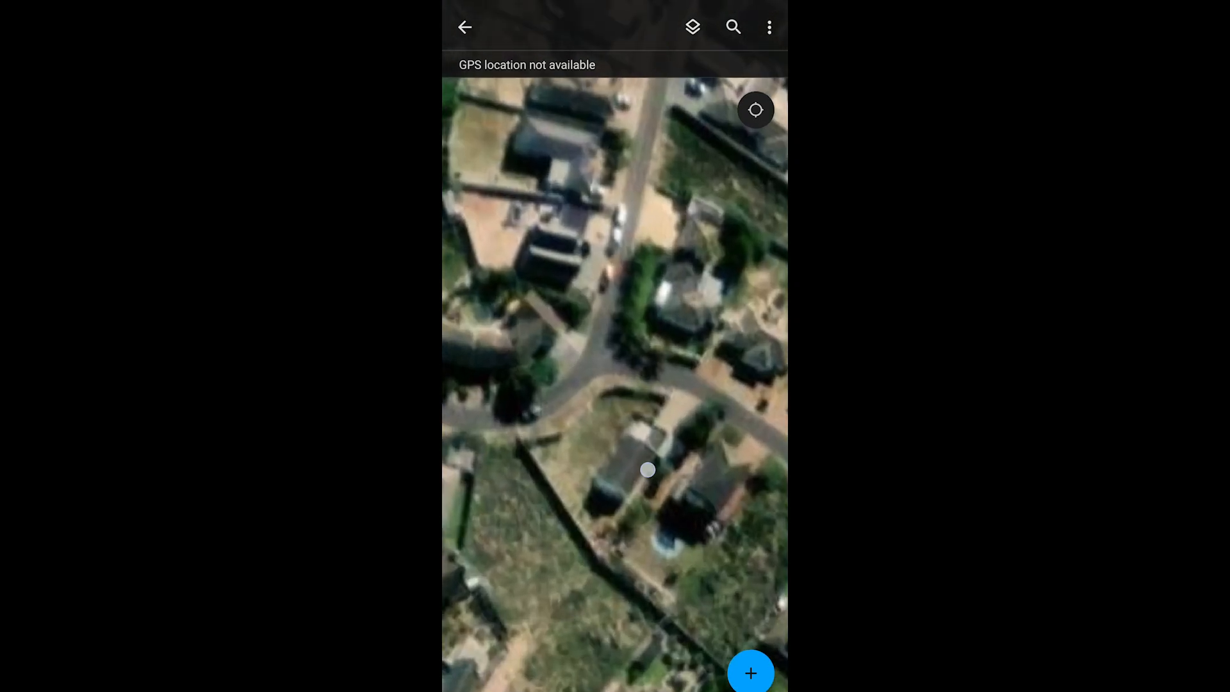
pyautogui.moveTo(649, 469); pyautogui.dragTo(662, 502)
pyautogui.scroll(-4, 647, 410)
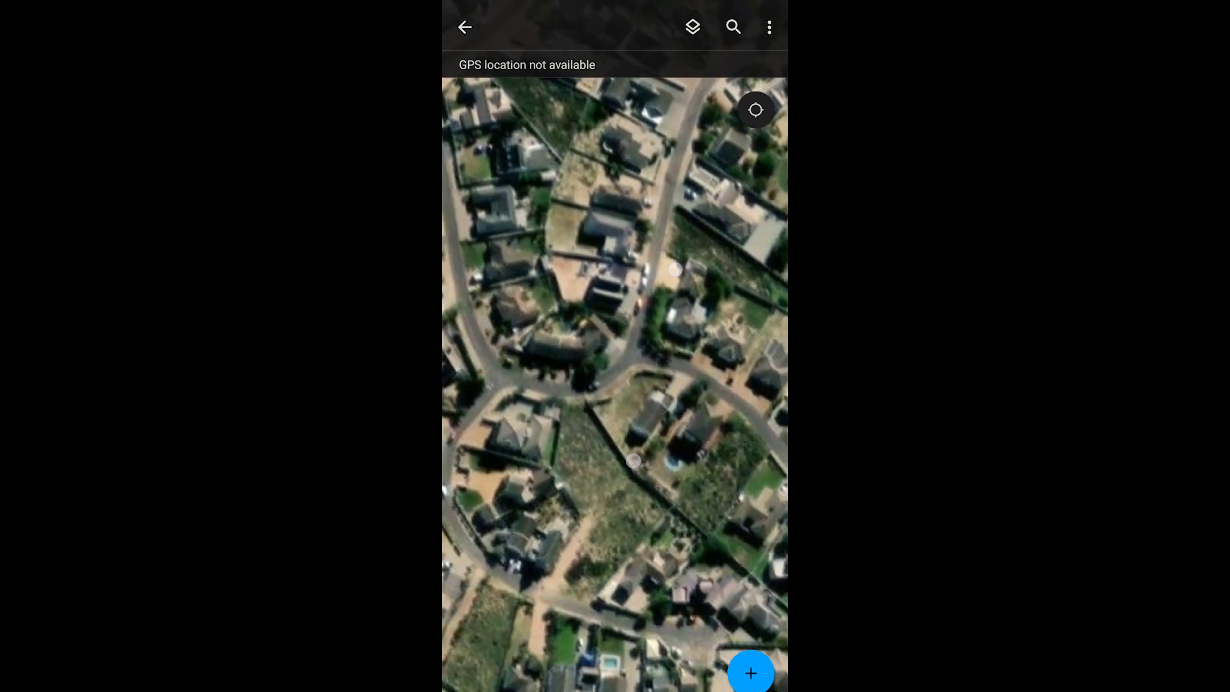
pyautogui.moveTo(672, 423); pyautogui.dragTo(657, 420)
pyautogui.click(751, 673)
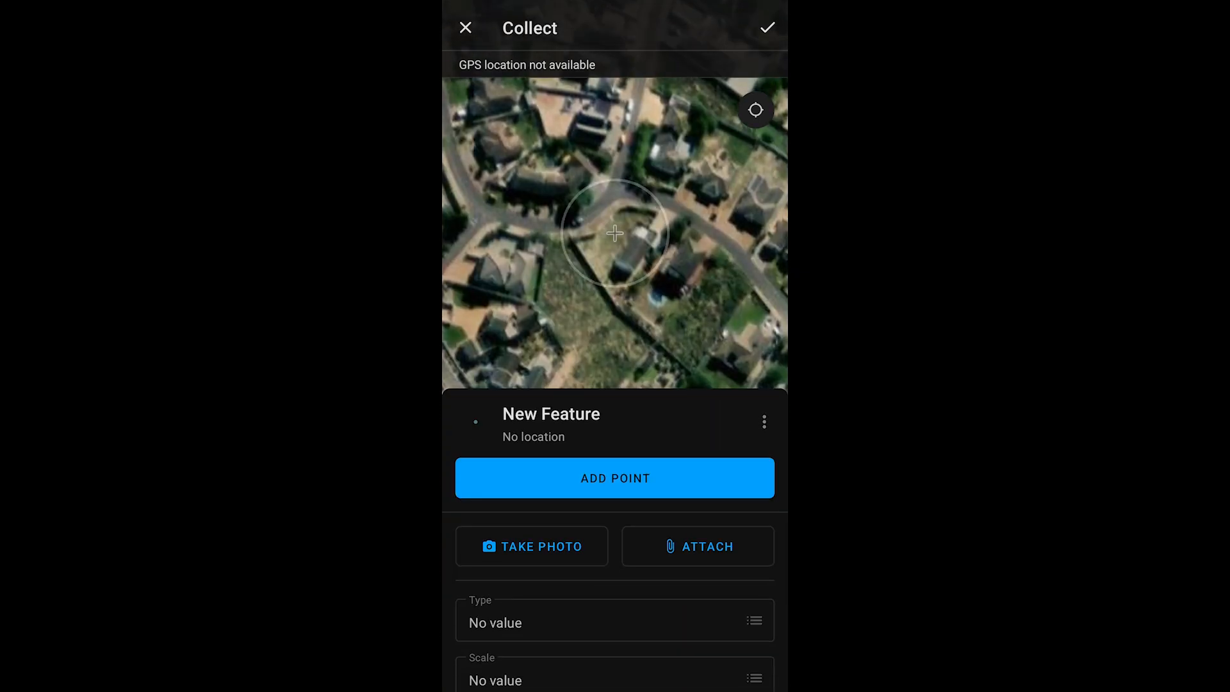
pyautogui.moveTo(644, 327); pyautogui.dragTo(687, 292)
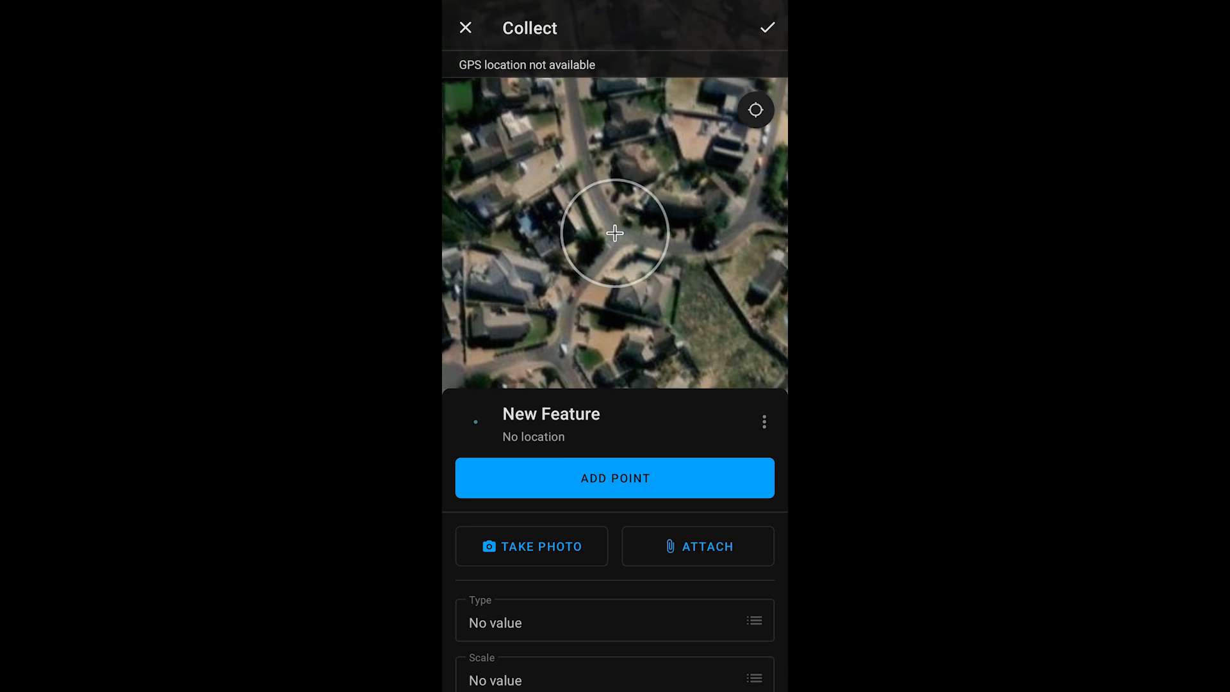
# Take a photo for the new feature, allowing camera access while using the app, and attach it.
pyautogui.click(531, 546)
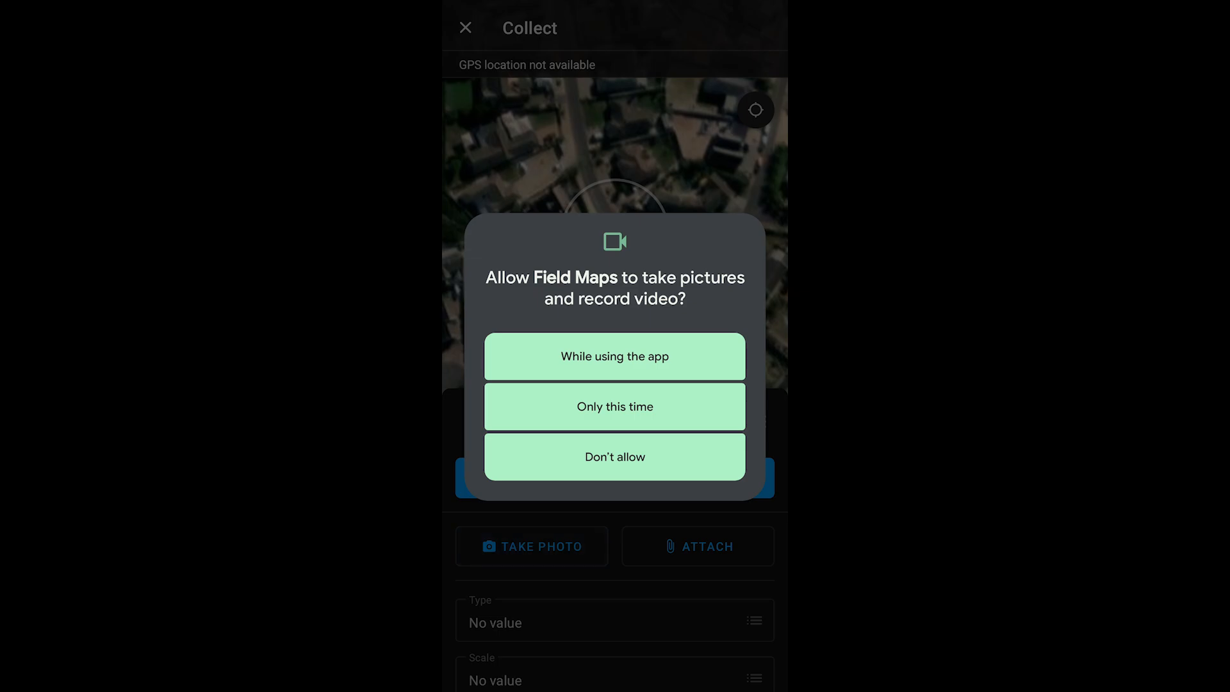
pyautogui.click(674, 358)
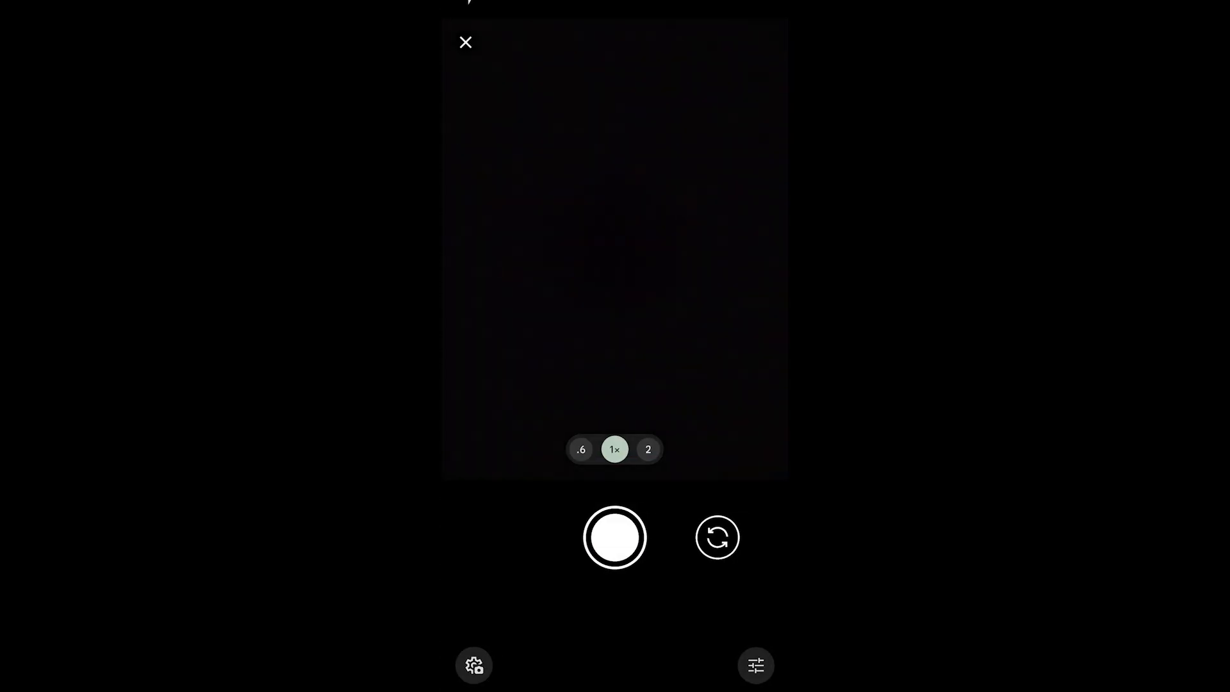
pyautogui.click(625, 538)
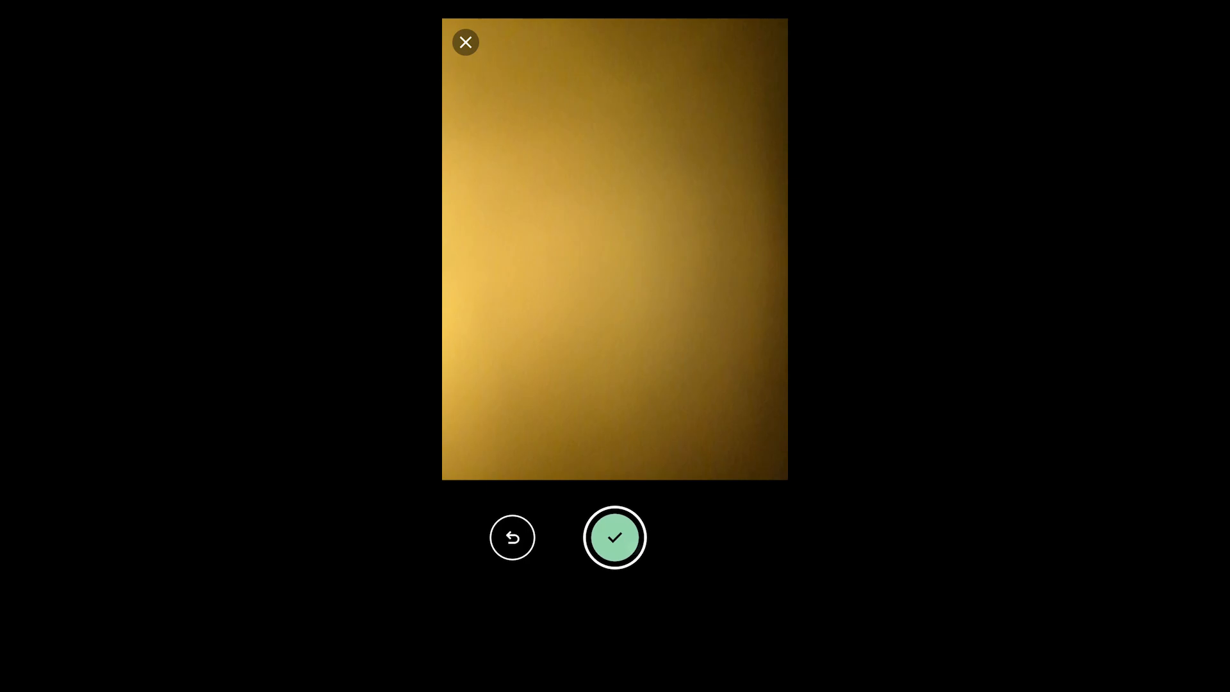
pyautogui.click(615, 537)
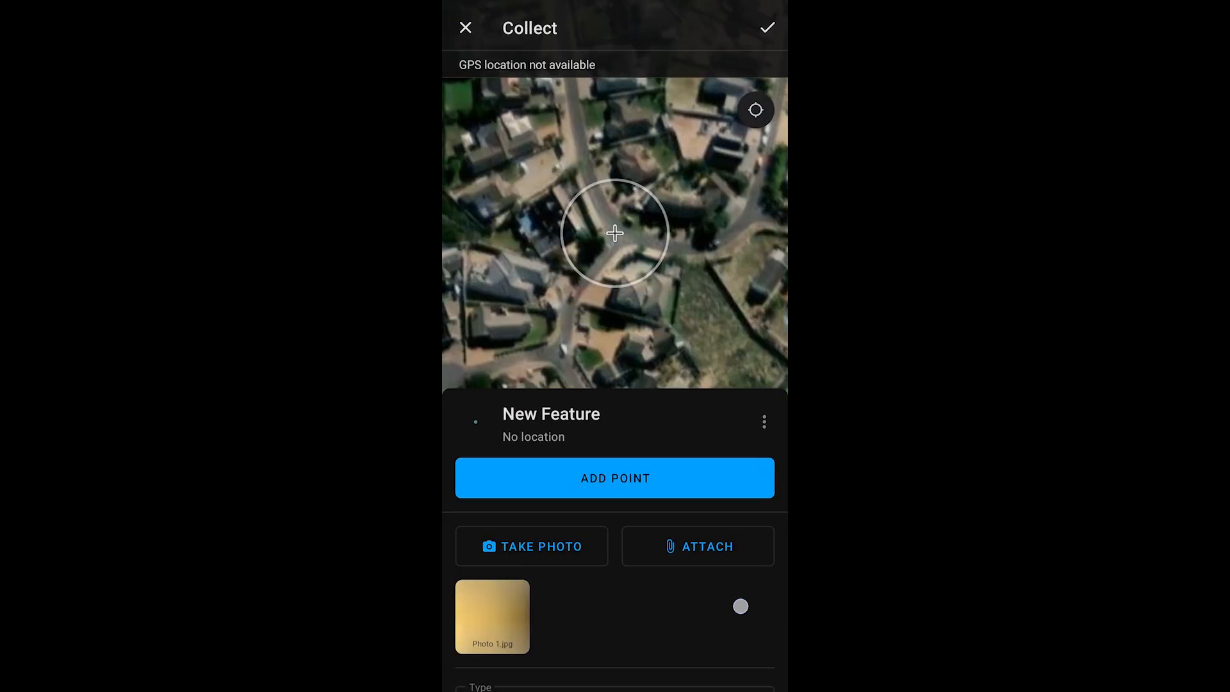
# Set the feature's Type to Water Leak and Scale to 3 - High, and enter "Broken pipe" as Observations.
pyautogui.moveTo(741, 606); pyautogui.dragTo(738, 545)
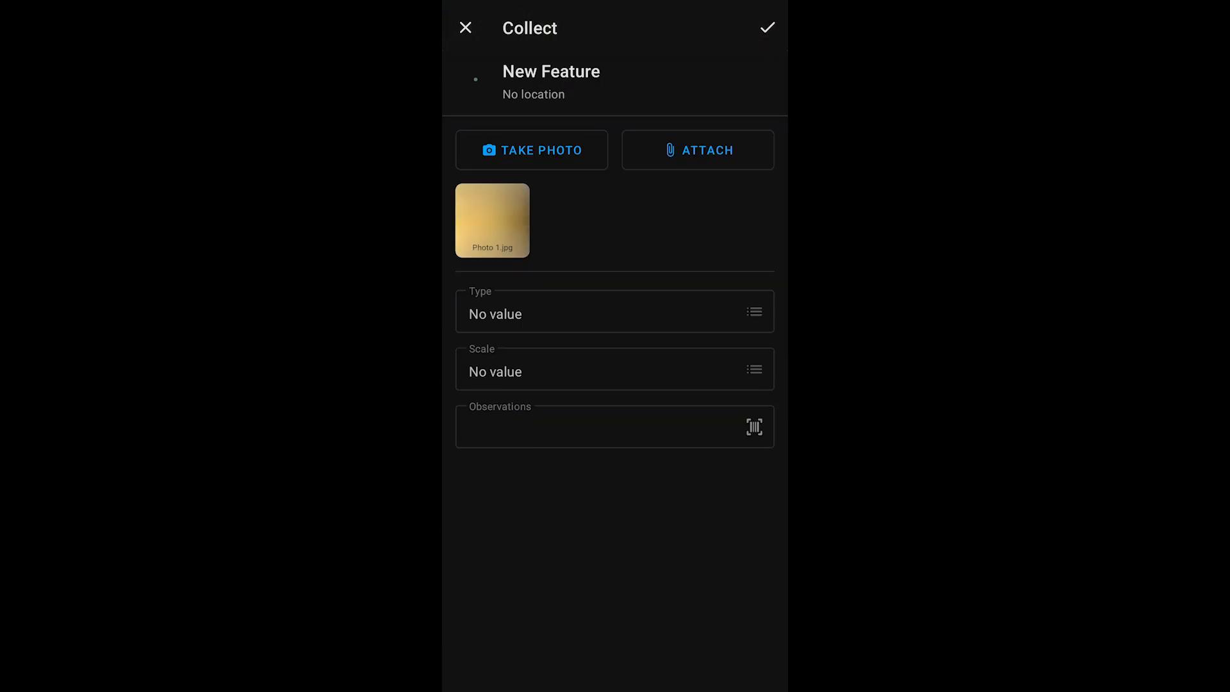
pyautogui.click(754, 311)
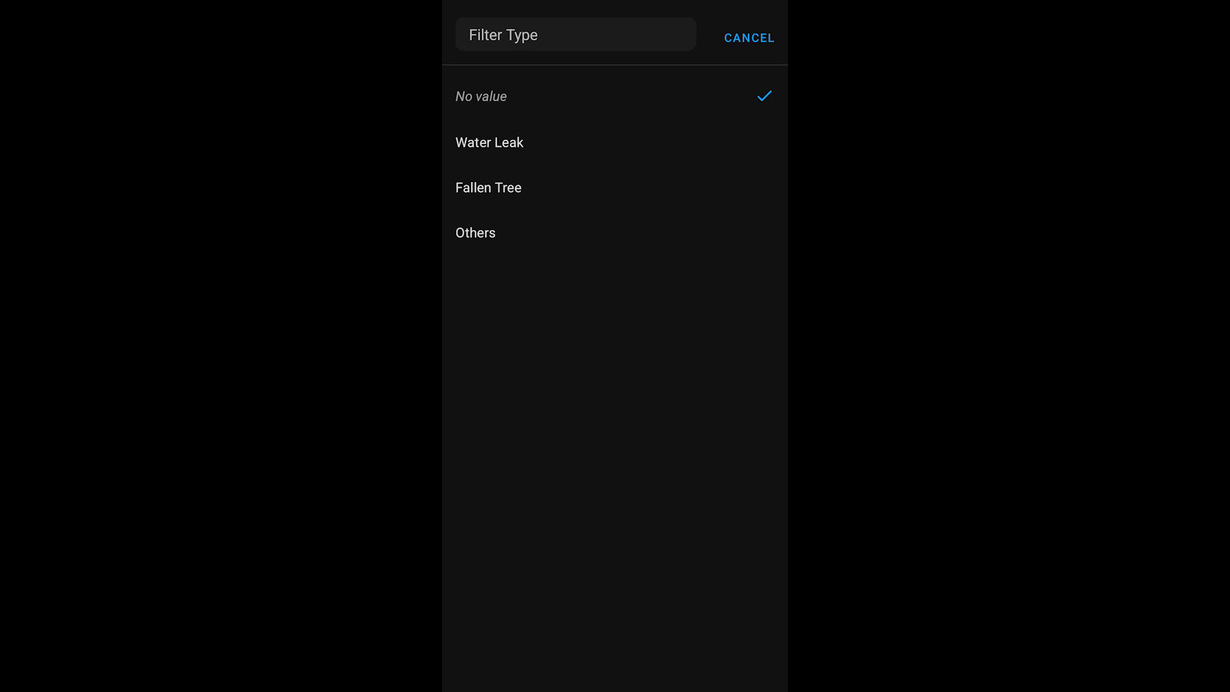
pyautogui.click(489, 142)
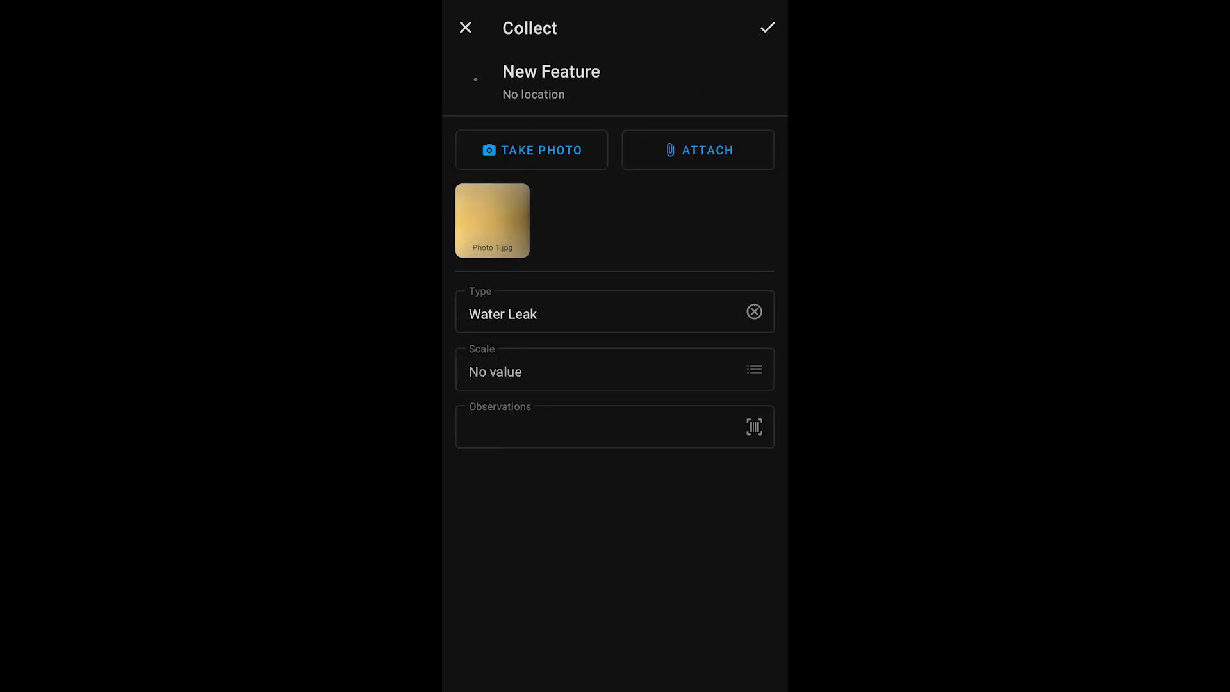
pyautogui.click(669, 375)
pyautogui.click(542, 237)
pyautogui.click(577, 427)
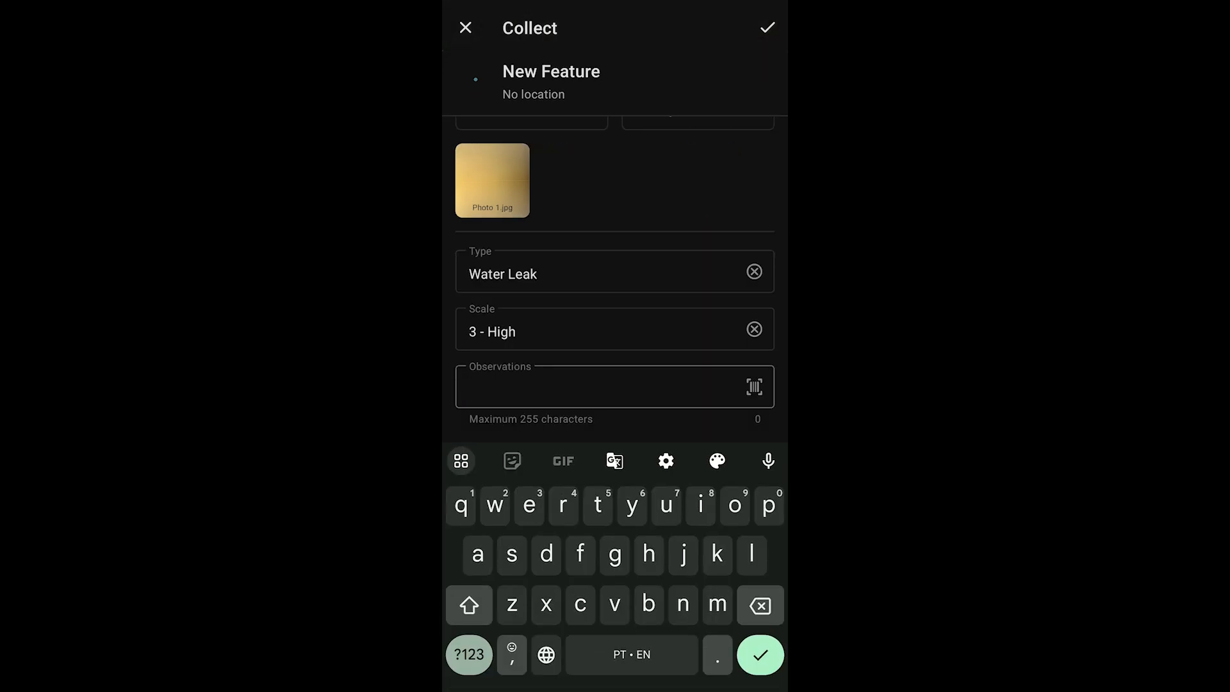
pyautogui.write('Broke')
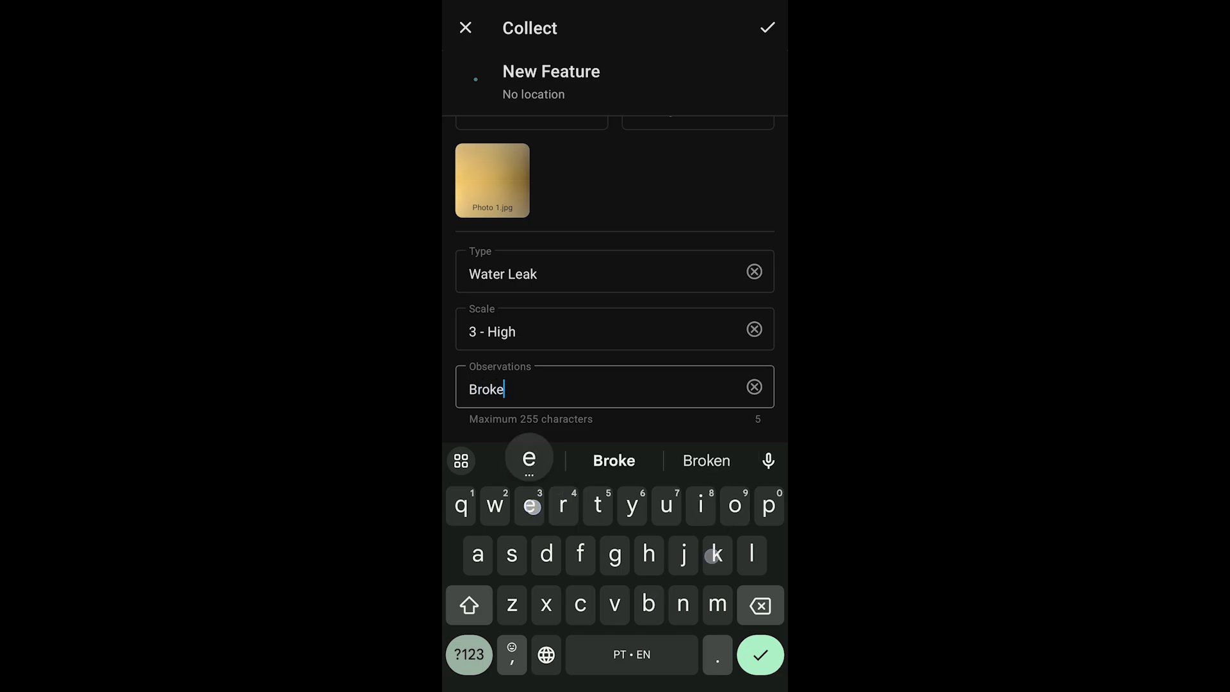
pyautogui.write('n pipe')
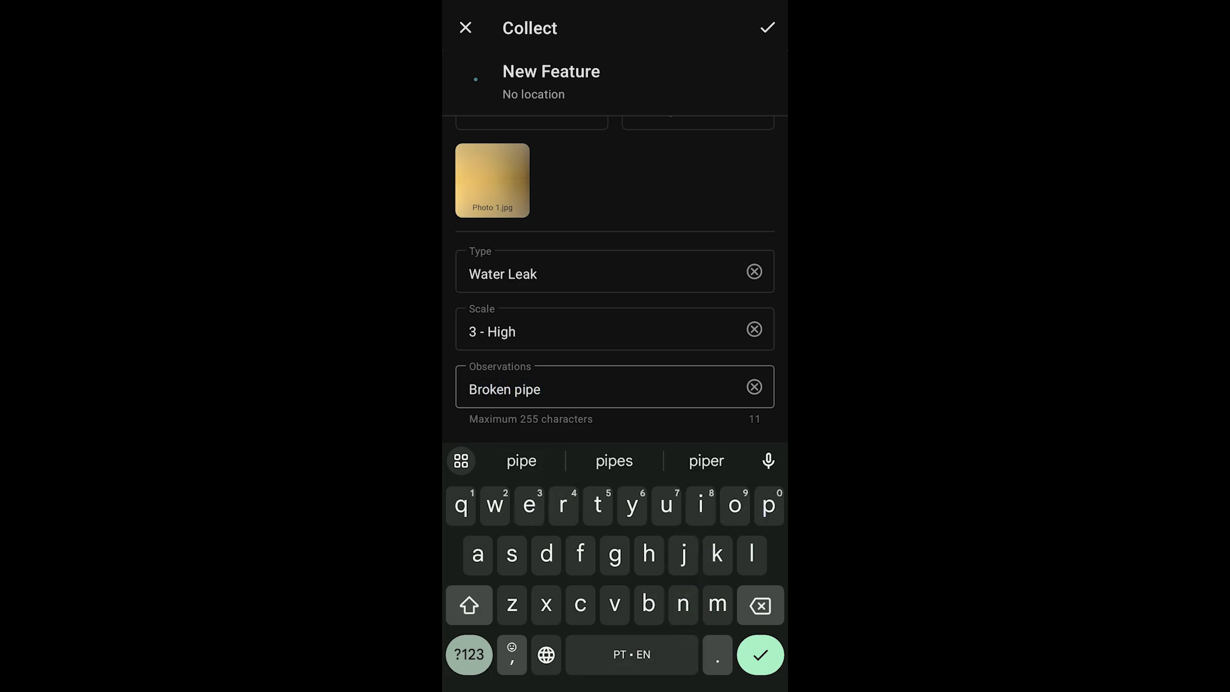
pyautogui.press('Return')
# Add the point at the targeted road junction and submit the new feature.
pyautogui.click(768, 27)
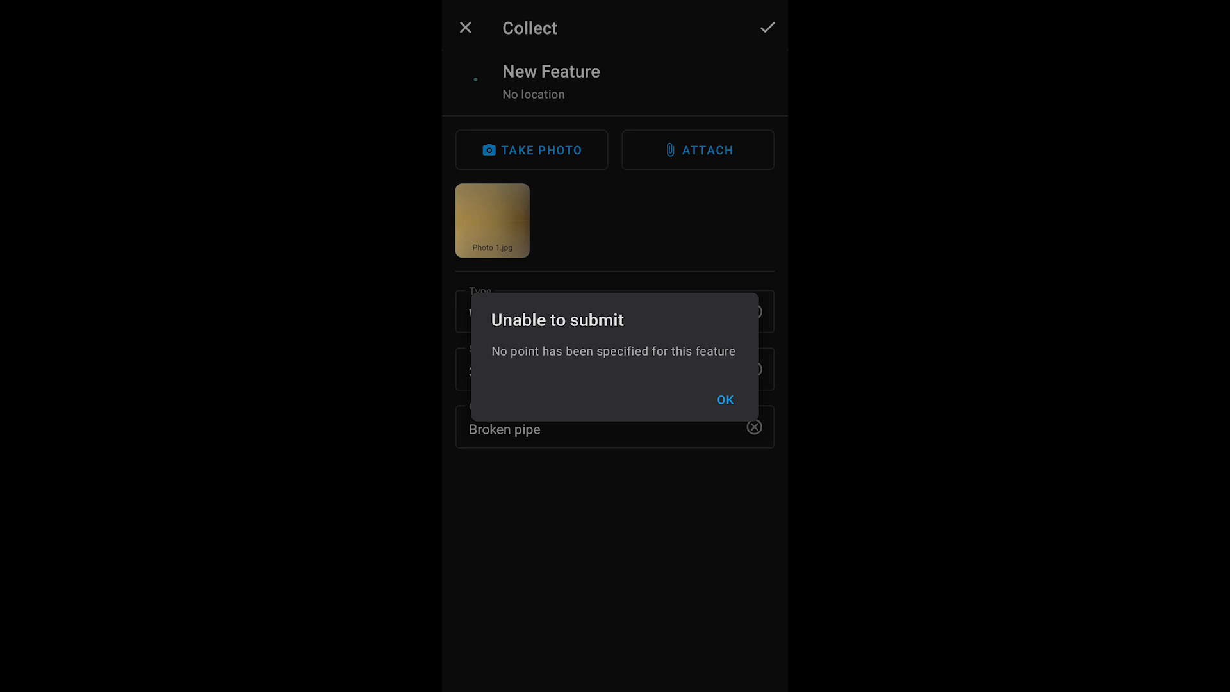
pyautogui.click(725, 400)
pyautogui.moveTo(678, 498); pyautogui.dragTo(673, 582)
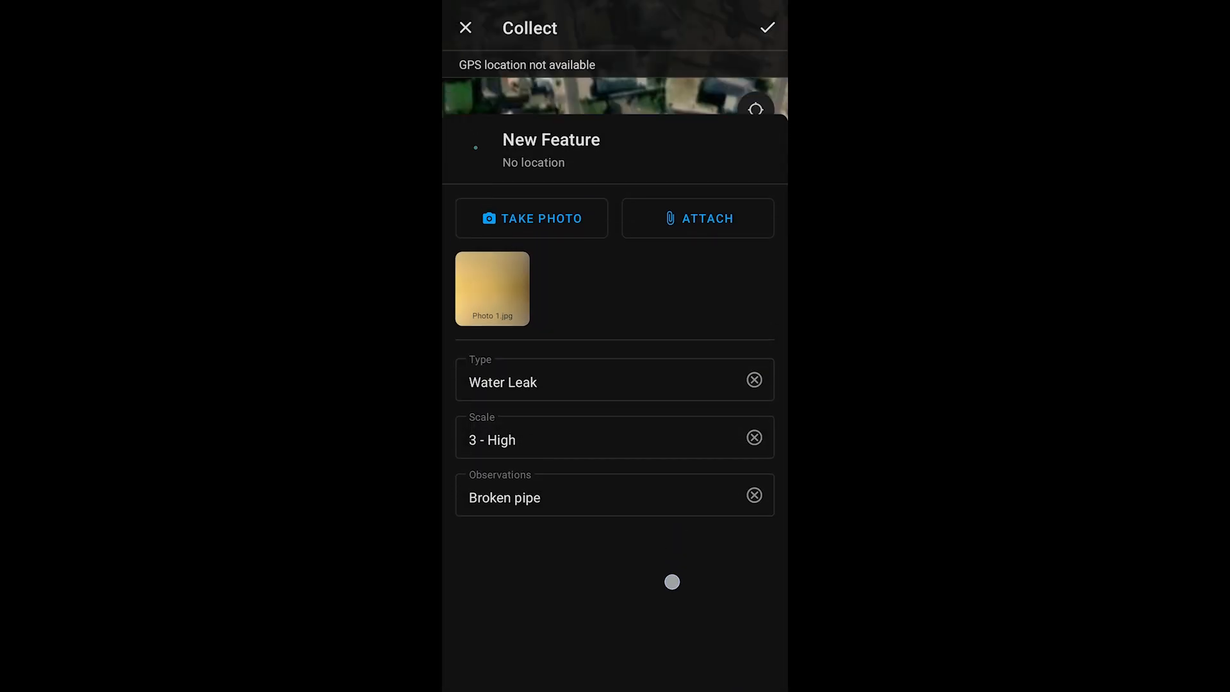
pyautogui.click(659, 481)
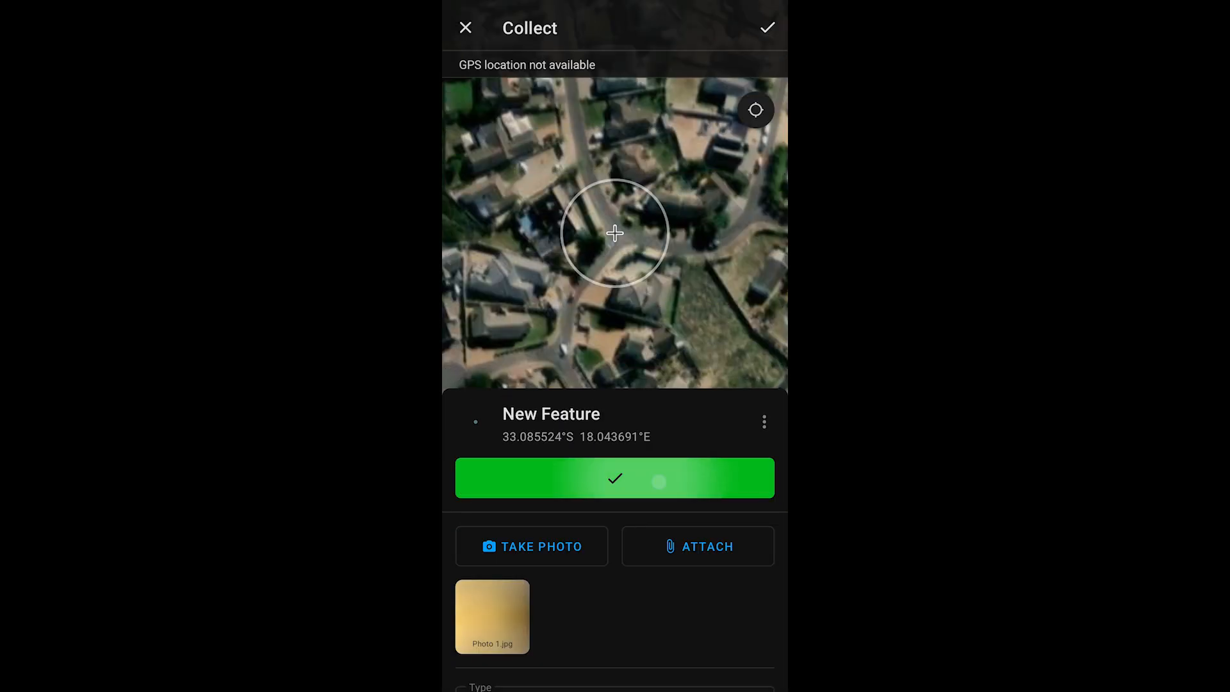
pyautogui.moveTo(703, 624); pyautogui.dragTo(690, 673)
pyautogui.click(775, 25)
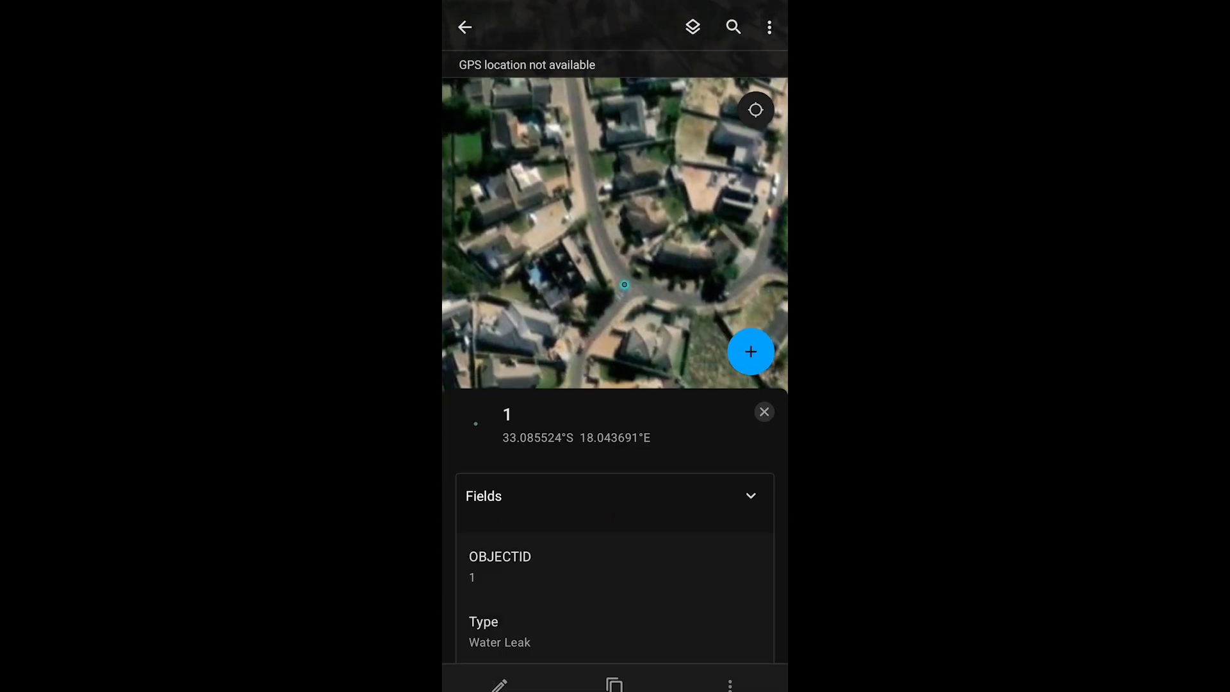
# Review the submitted feature's fields and photo attachment, and look through the map's additional options.
pyautogui.moveTo(706, 548); pyautogui.dragTo(728, 241)
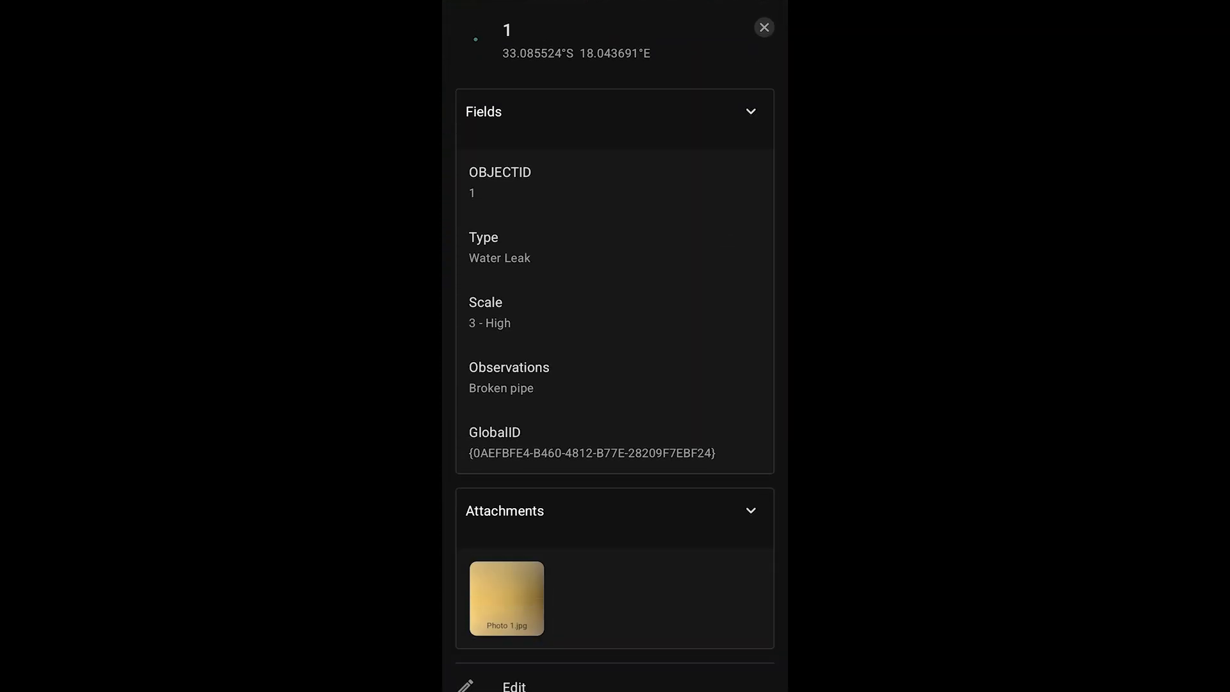
pyautogui.moveTo(694, 414); pyautogui.dragTo(705, 348)
pyautogui.moveTo(699, 467); pyautogui.dragTo(689, 541)
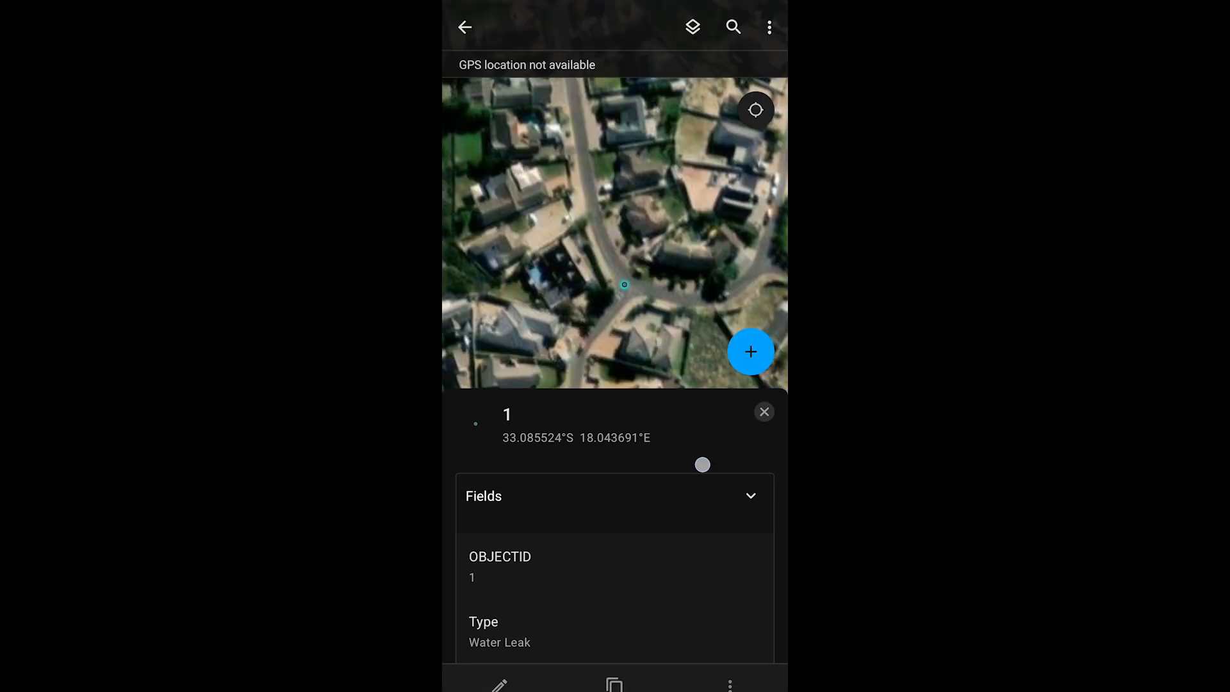
pyautogui.moveTo(703, 464); pyautogui.dragTo(698, 631)
pyautogui.click(776, 30)
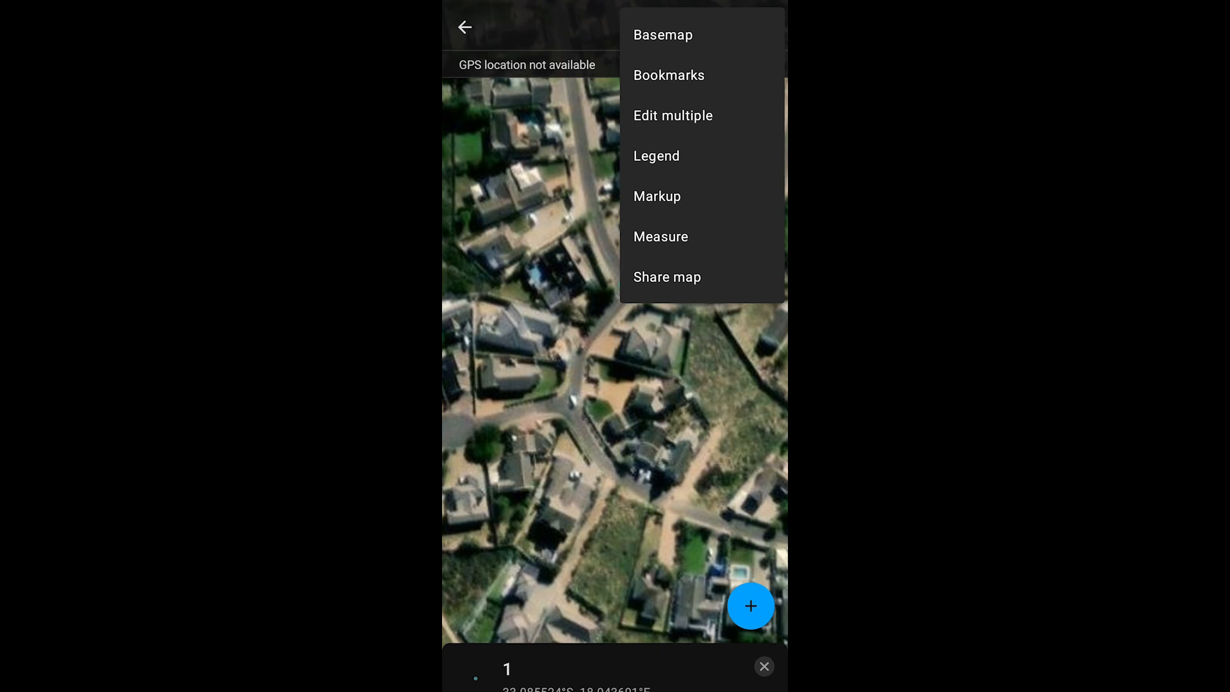
pyautogui.click(739, 409)
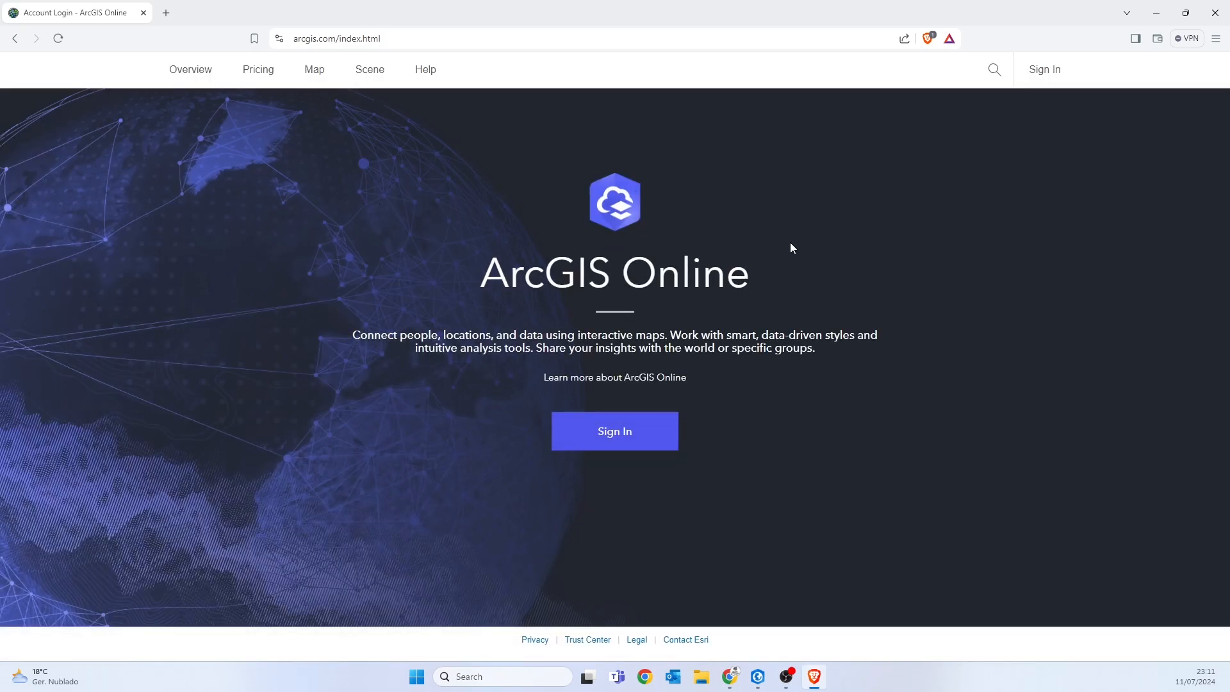
# Switch to ArcGIS Online in the browser, sign in, and open the Ocurrances Map web map in Map Viewer.
pyautogui.click(593, 425)
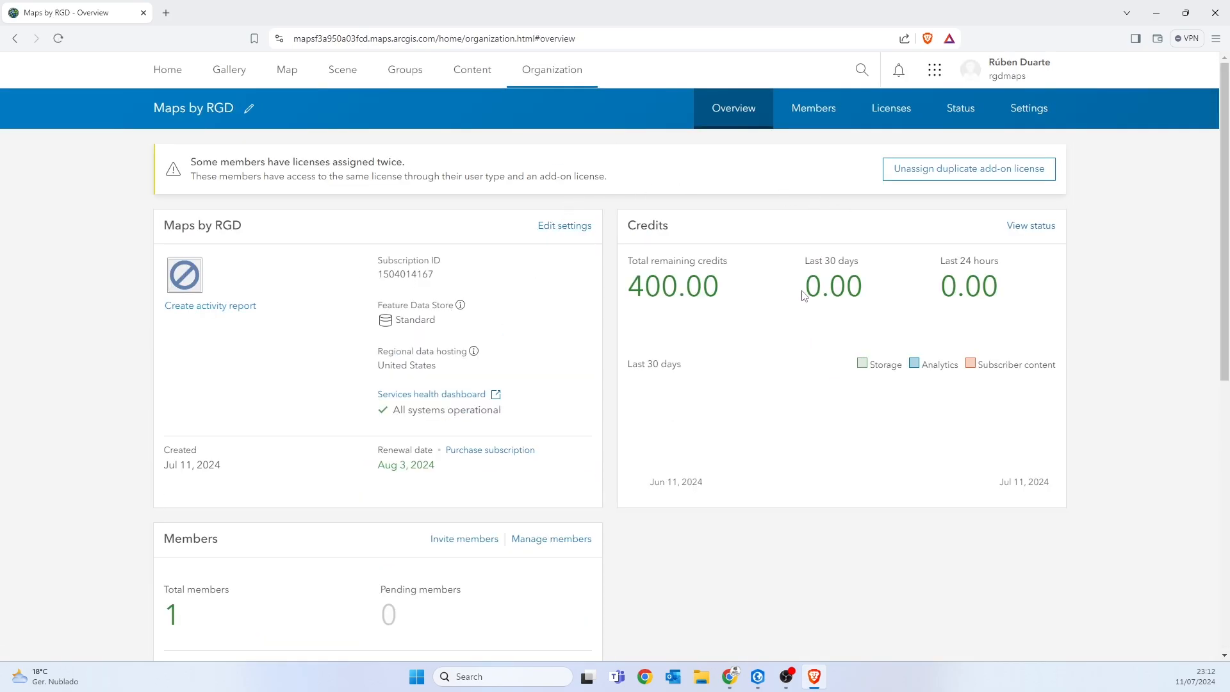
pyautogui.click(485, 75)
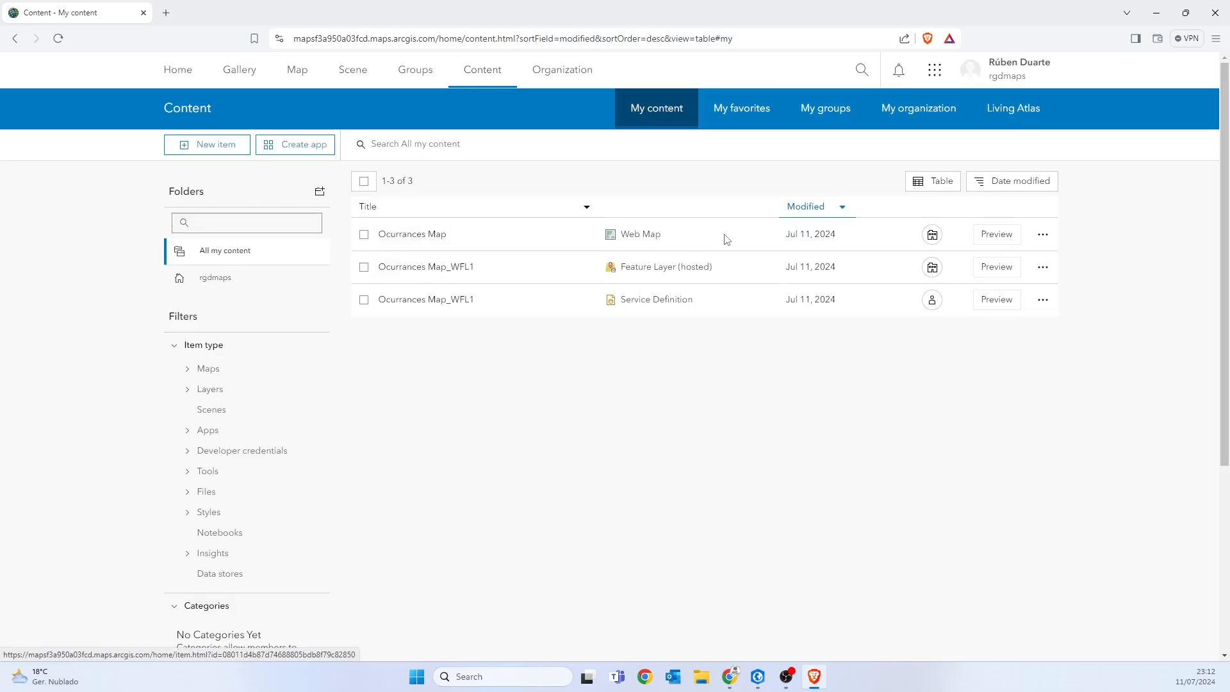
pyautogui.click(438, 237)
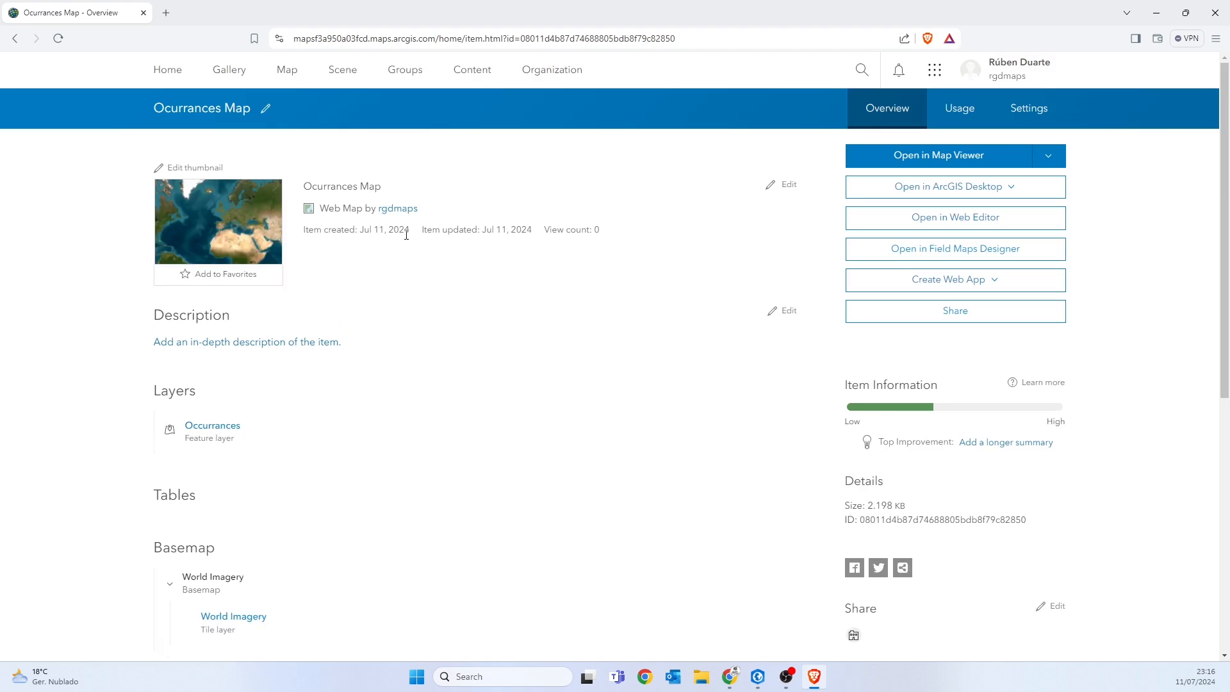
pyautogui.click(235, 224)
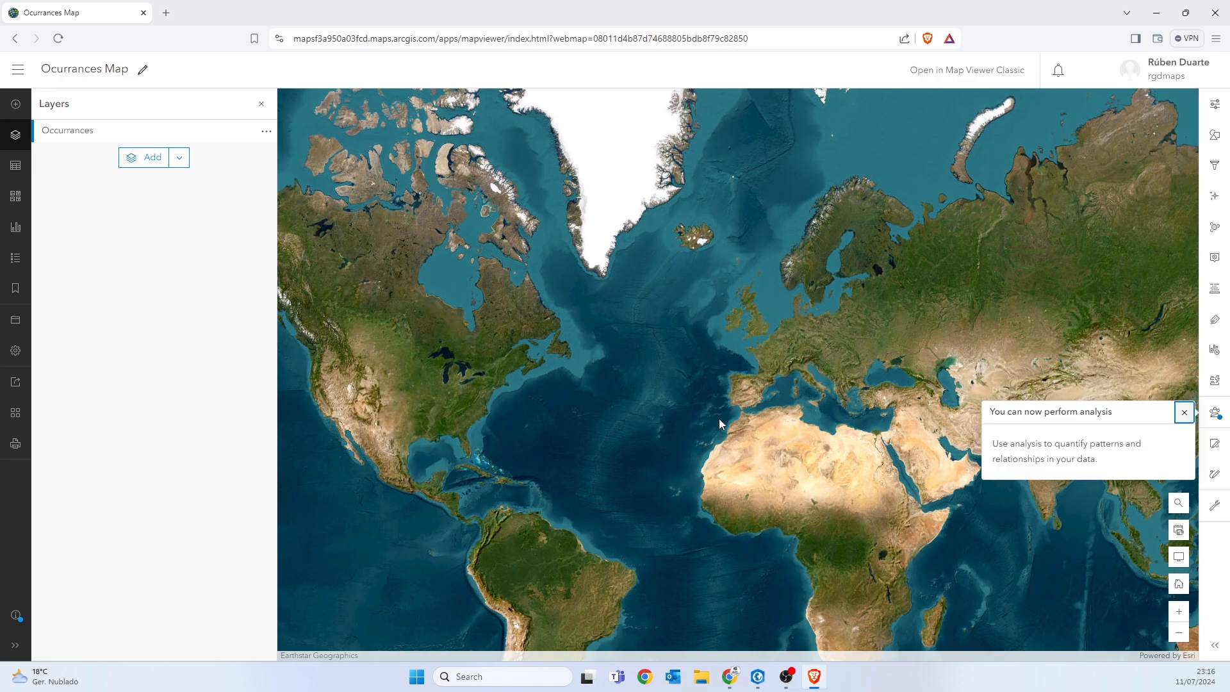
# Locate the collected occurrence on South Africa's southwest coast and review its attributes and attached photo in the pop-up.
pyautogui.moveTo(719, 419); pyautogui.dragTo(622, 247)
pyautogui.scroll(3, 729, 474)
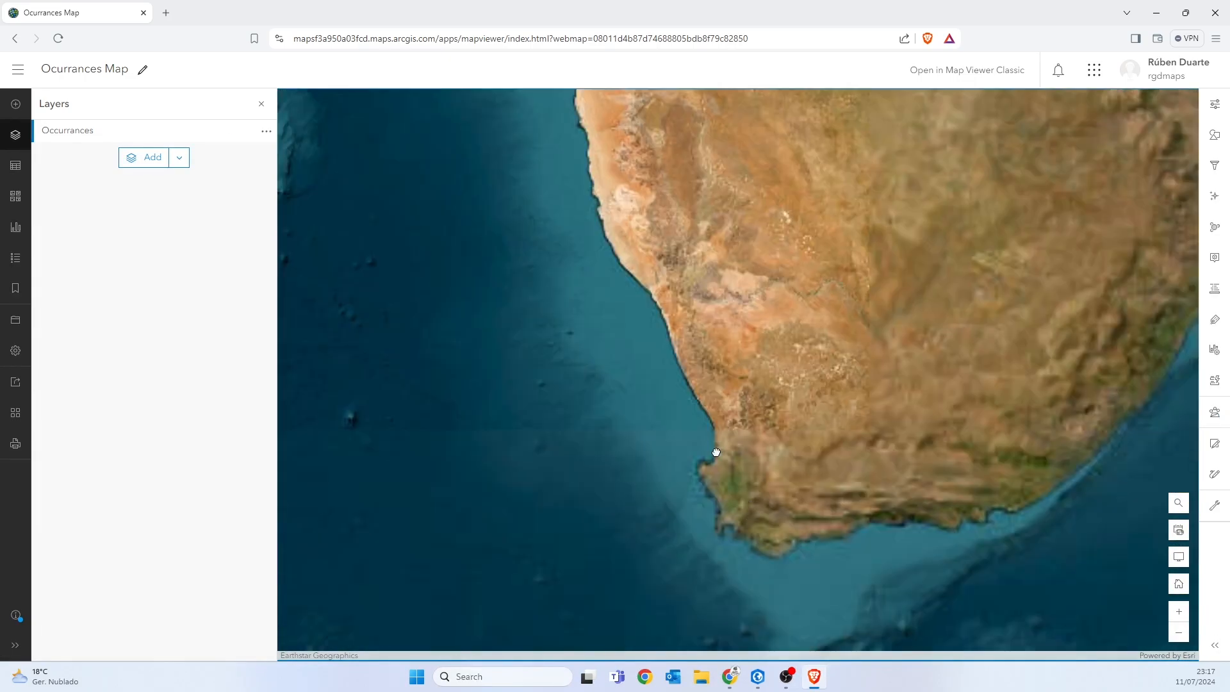
pyautogui.scroll(3, 717, 452)
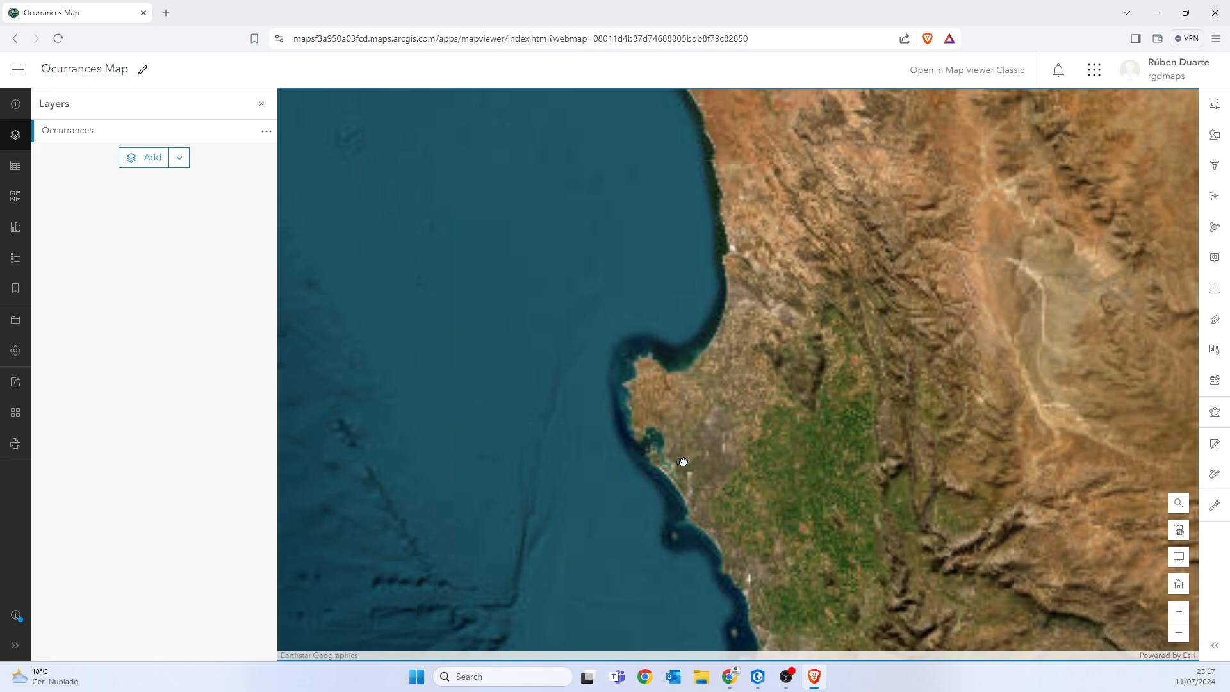
pyautogui.scroll(3, 683, 461)
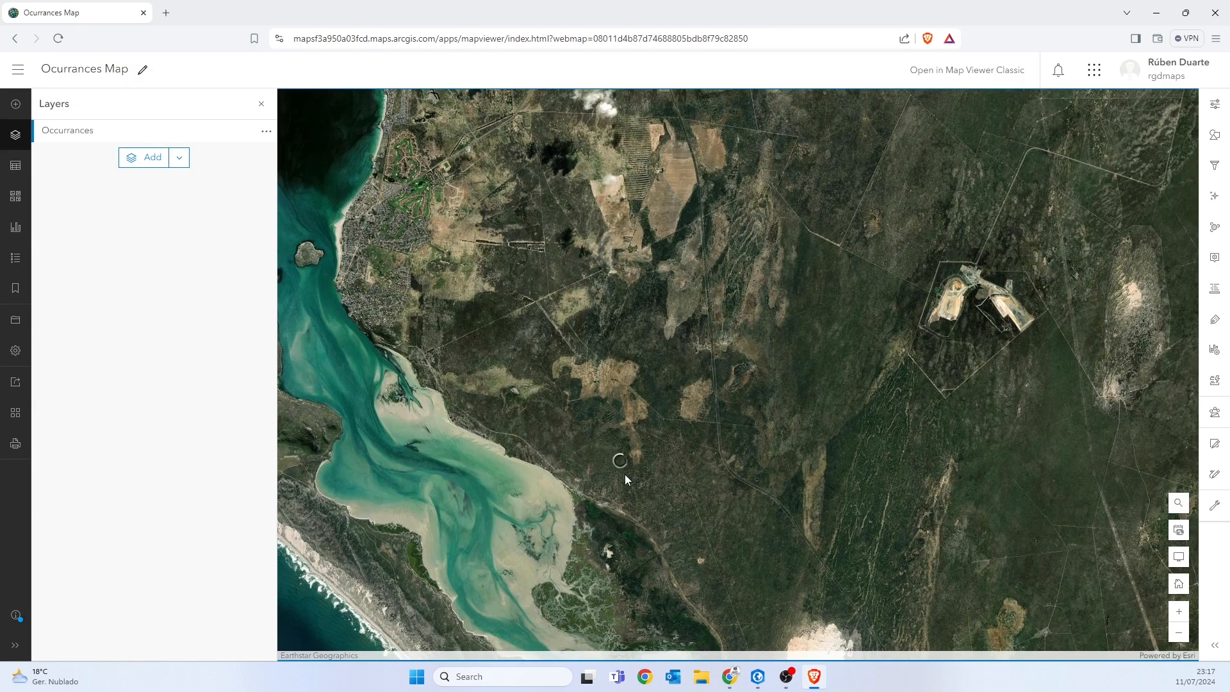
pyautogui.scroll(-2, 631, 473)
pyautogui.click(261, 104)
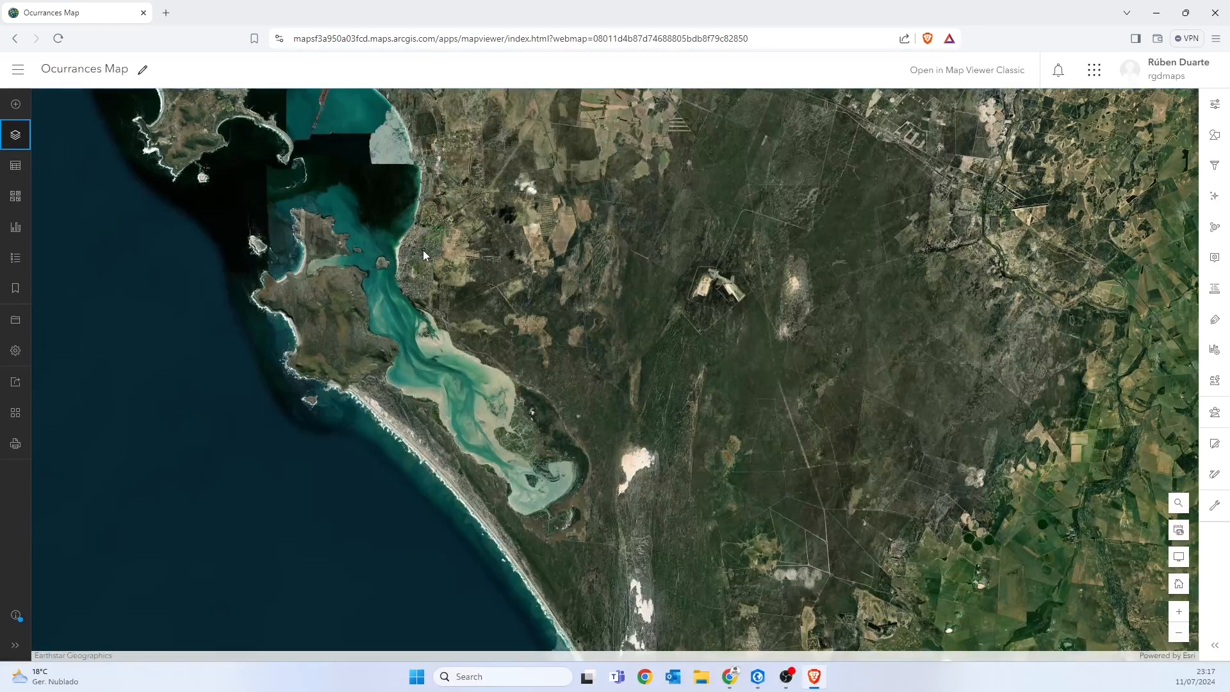
pyautogui.click(423, 250)
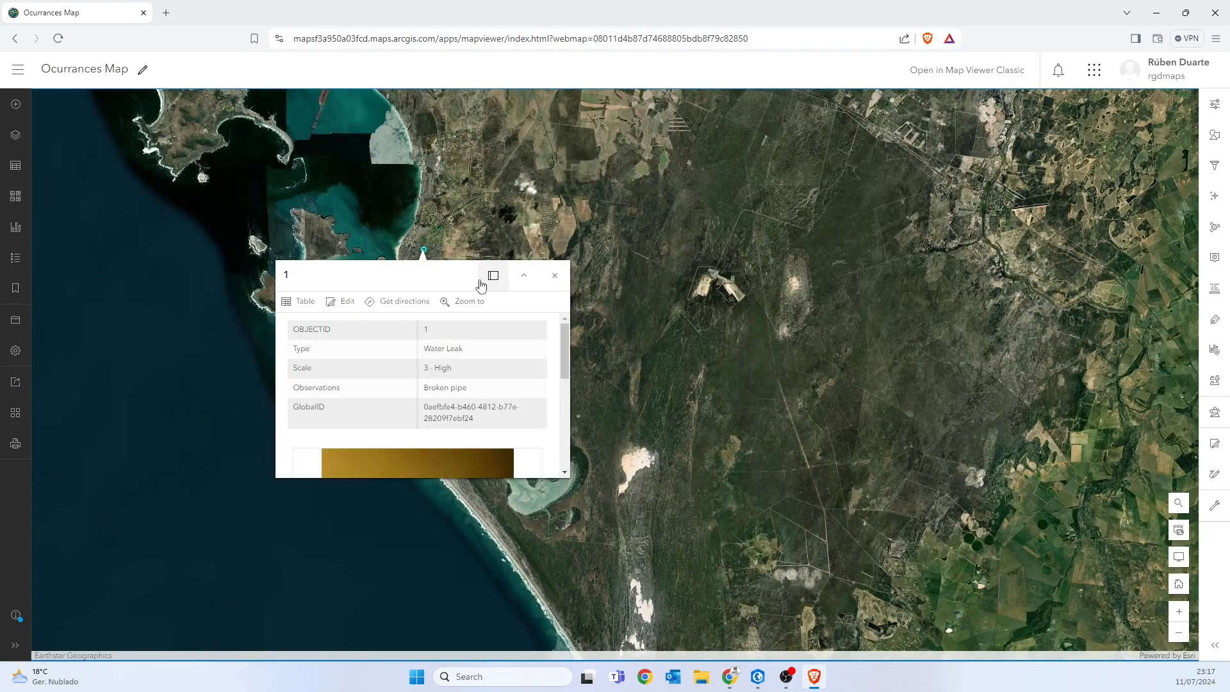
pyautogui.scroll(-3, 546, 348)
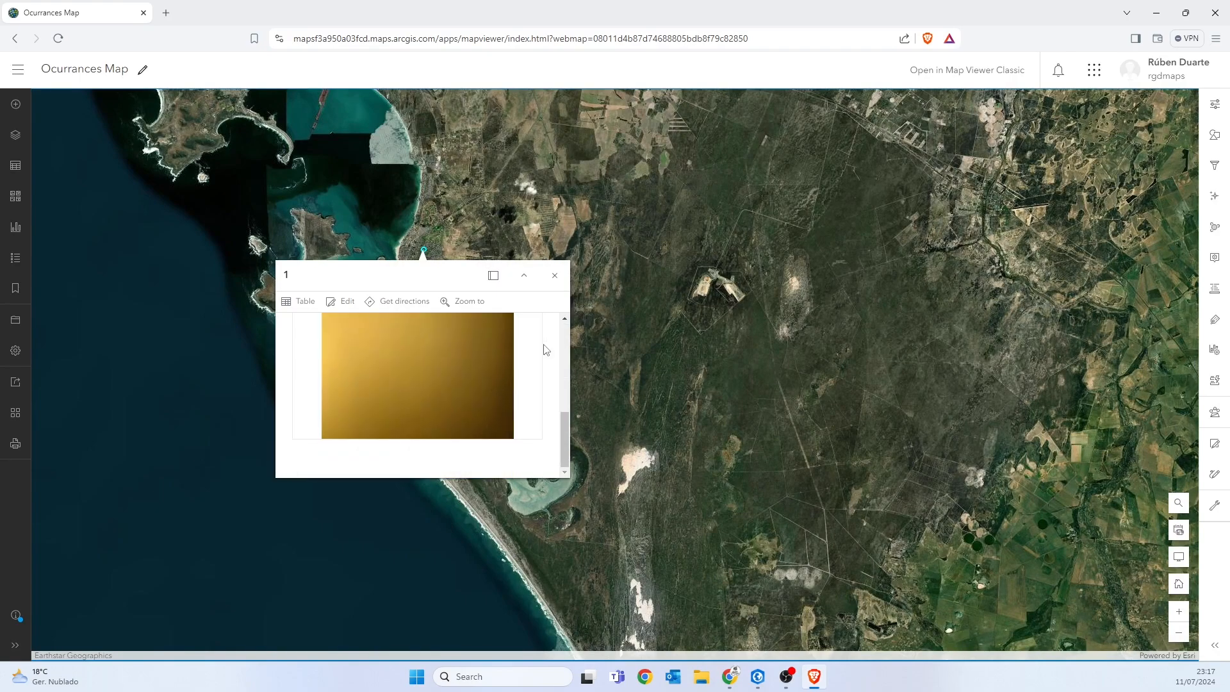
pyautogui.scroll(3, 546, 347)
pyautogui.click(555, 276)
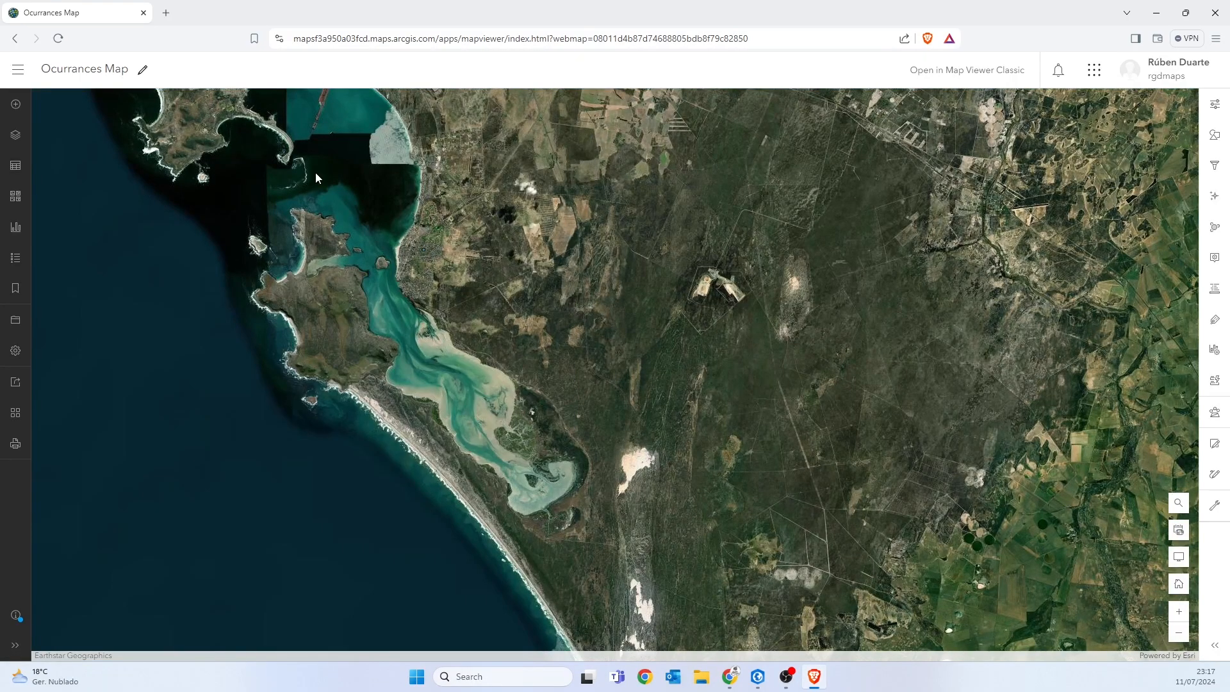
# Return to the content list, open the Ocurrances Map item's details, and open the item page of its Occurrances feature layer.
pyautogui.click(14, 38)
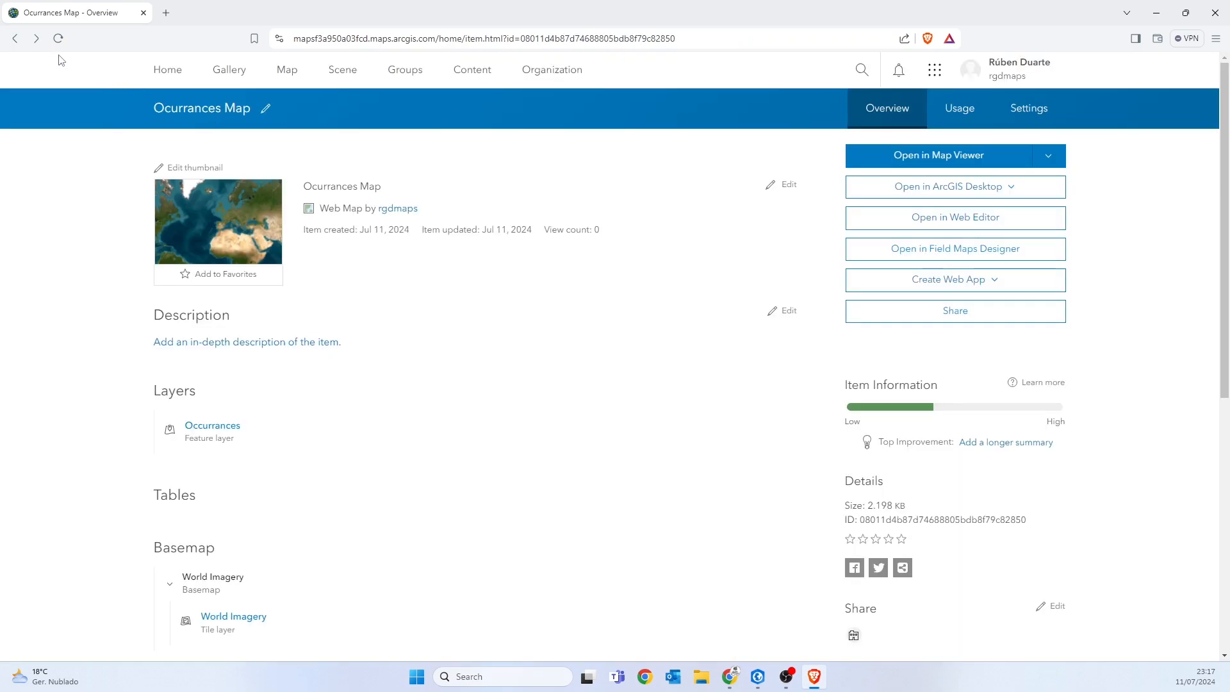
pyautogui.click(17, 39)
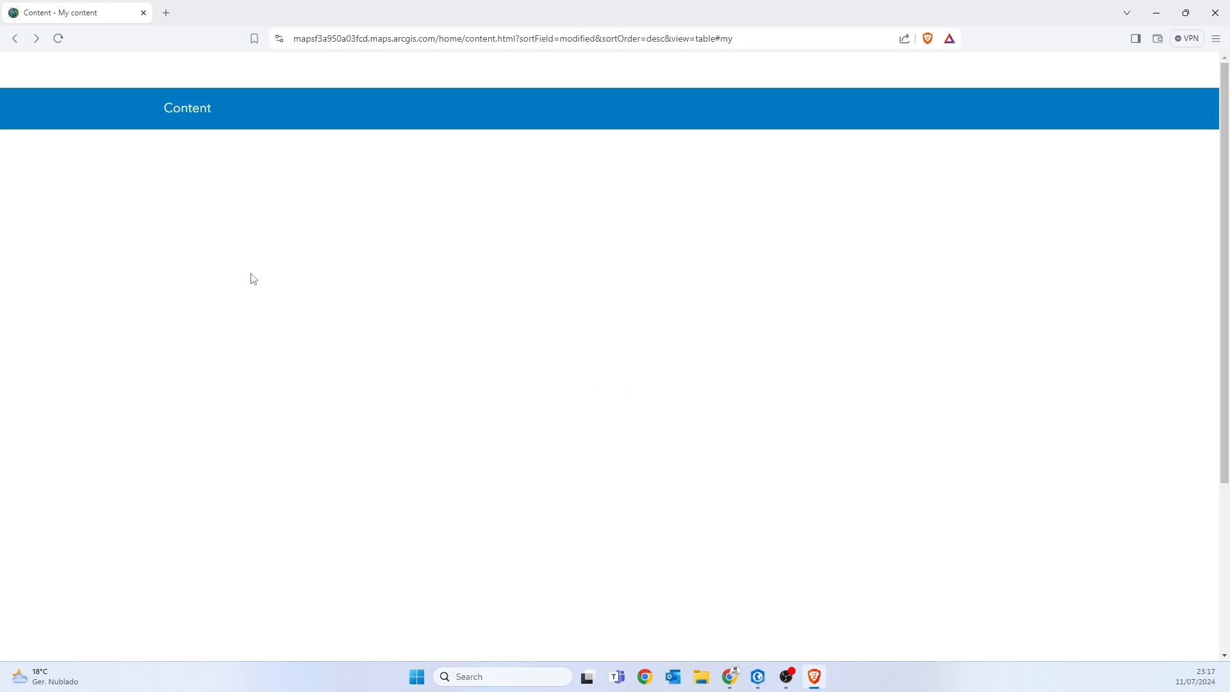
pyautogui.doubleClick(209, 106)
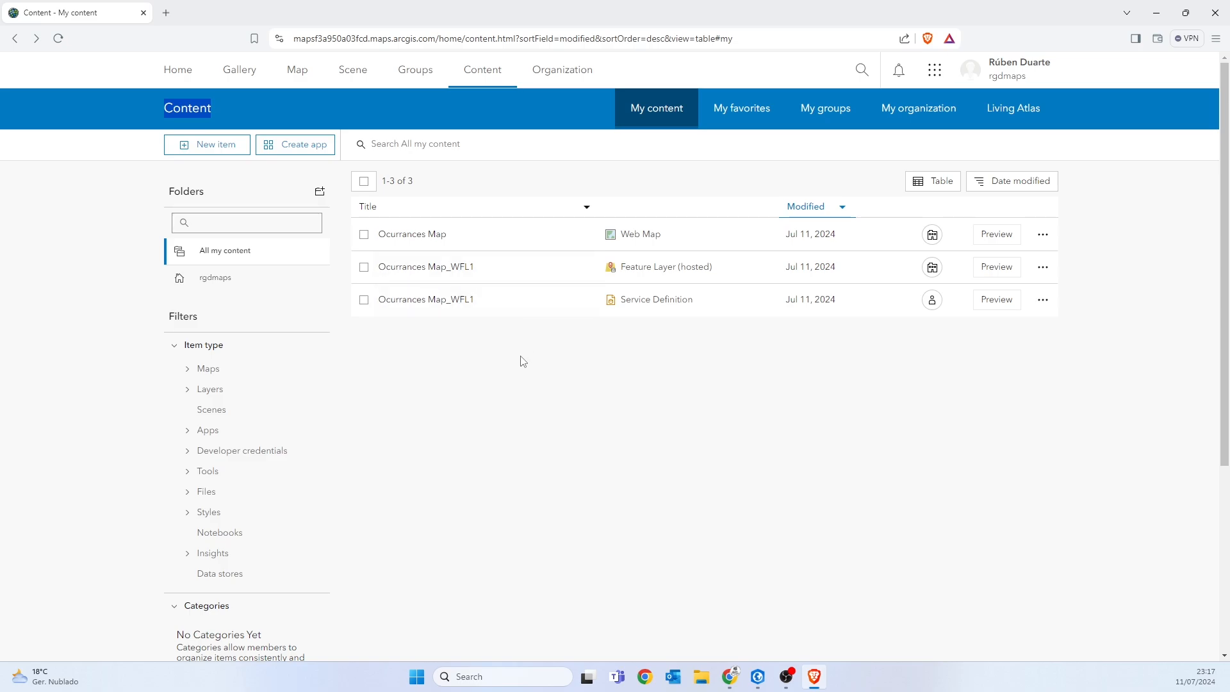
pyautogui.click(415, 235)
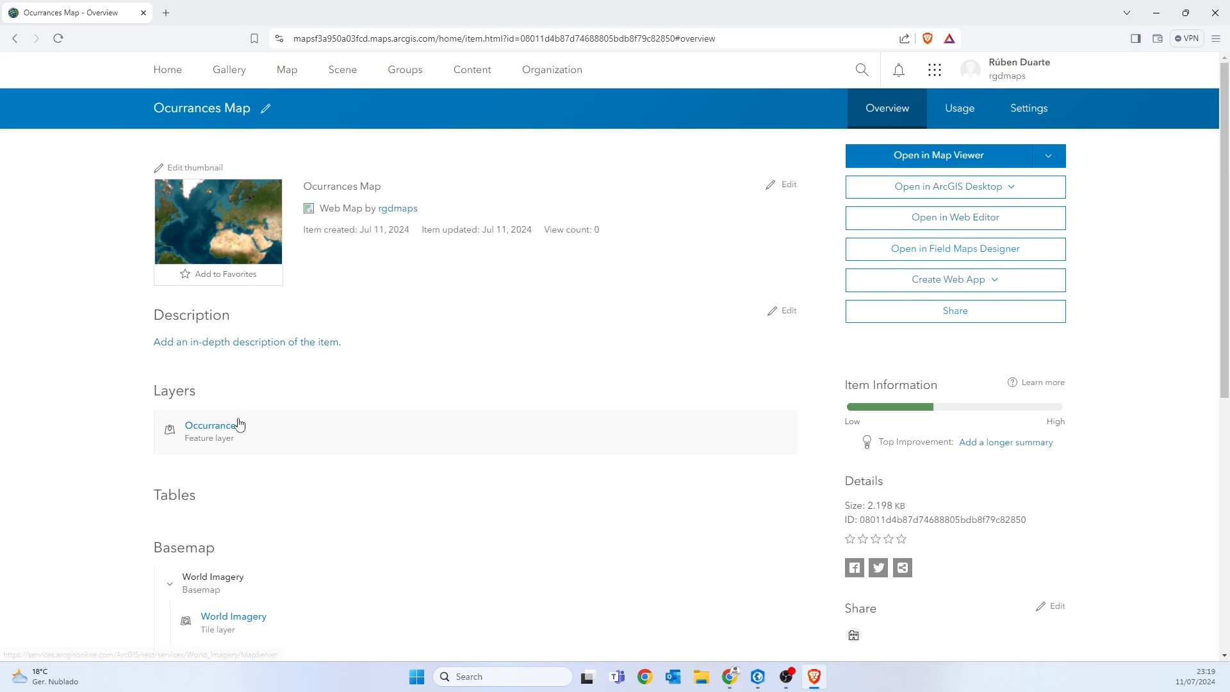
pyautogui.click(221, 430)
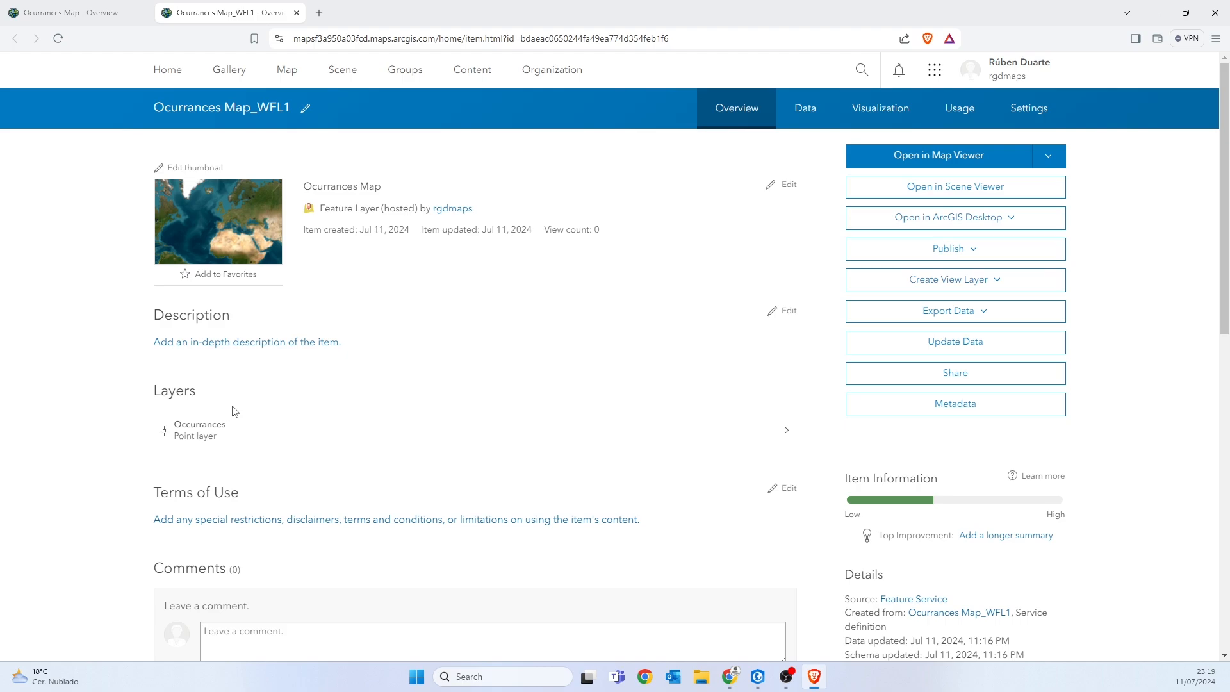
# Set up an export of the hosted feature layer to a file geodatabase titled "Ocurrances Map_Export".
pyautogui.click(1008, 320)
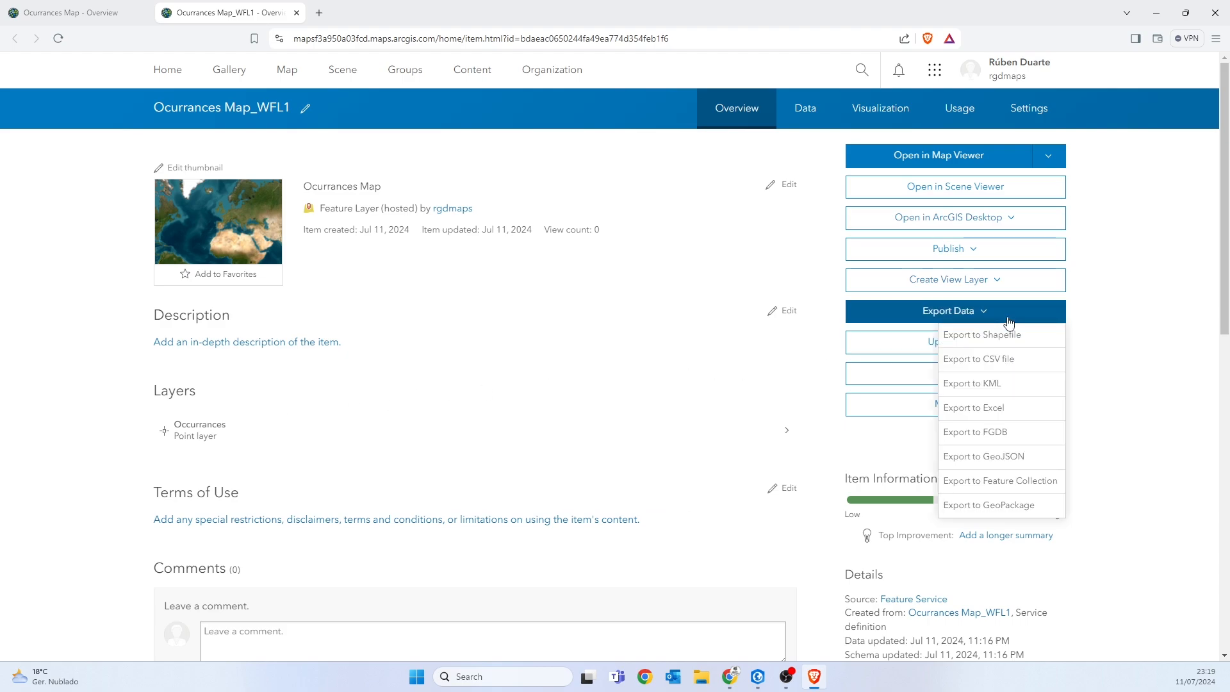
pyautogui.click(1003, 436)
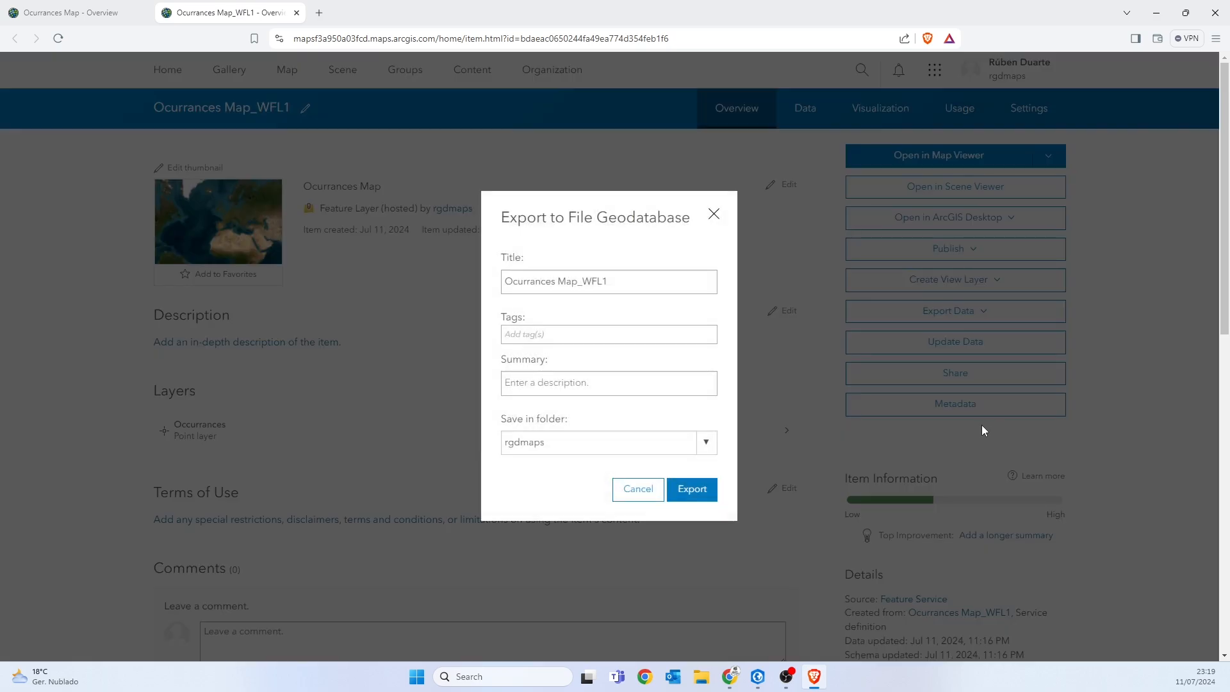
pyautogui.moveTo(650, 286); pyautogui.dragTo(580, 281)
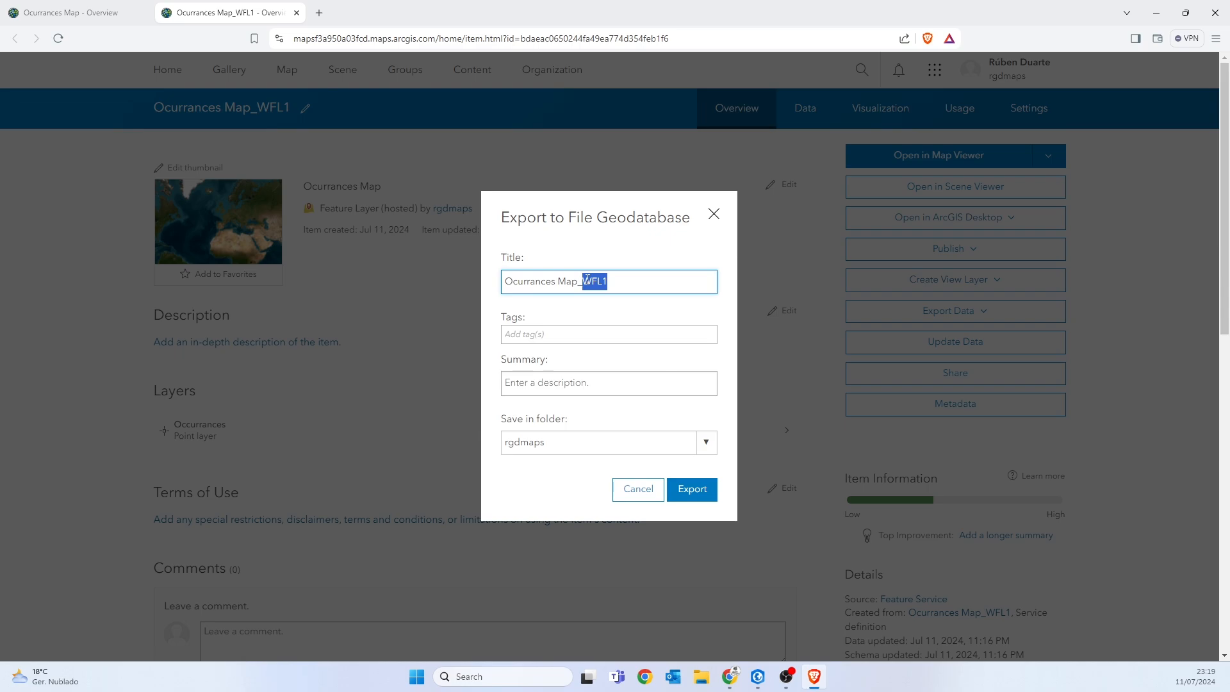
pyautogui.write('Exp')
pyautogui.press('BackSpace')
pyautogui.write('port')
# Run the export with rgdmaps as the destination folder and download the exported file geodatabase.
pyautogui.click(532, 383)
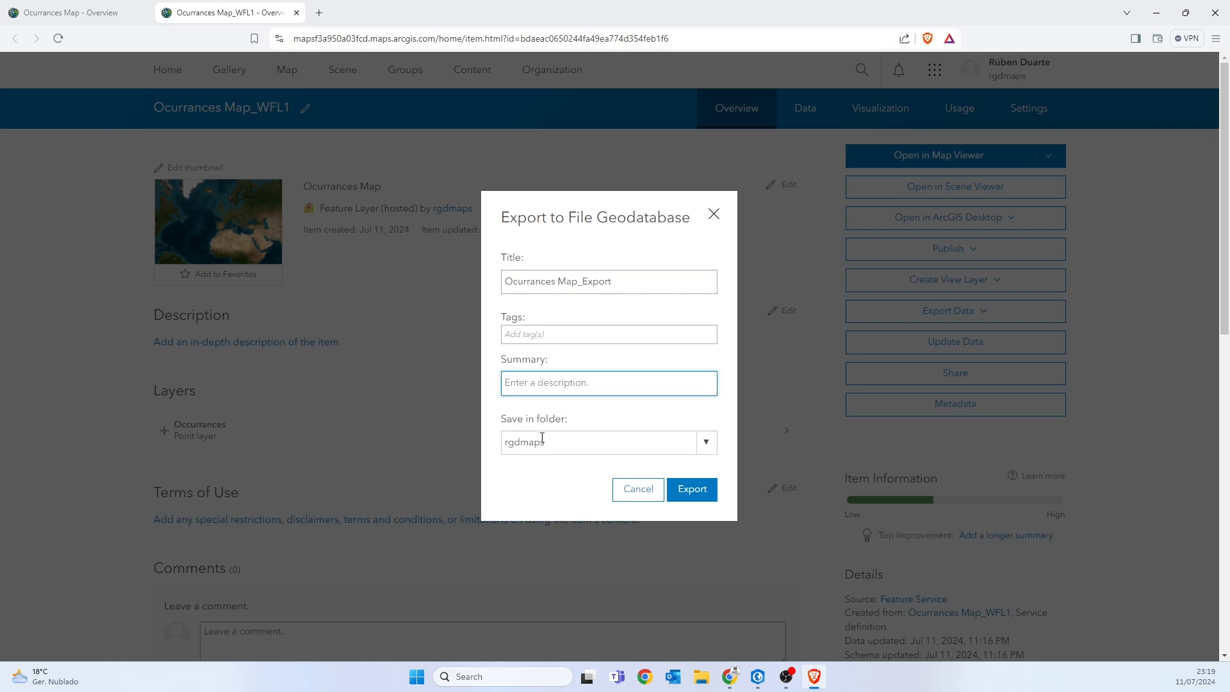
pyautogui.click(715, 447)
pyautogui.click(716, 449)
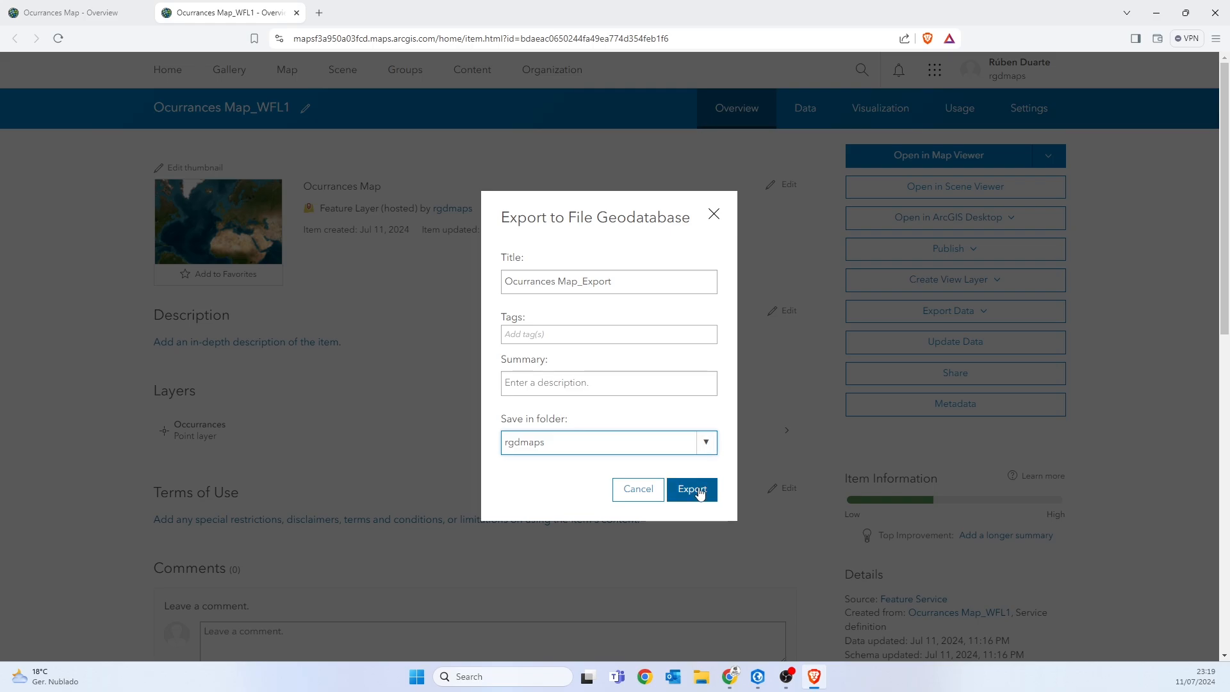
pyautogui.click(700, 490)
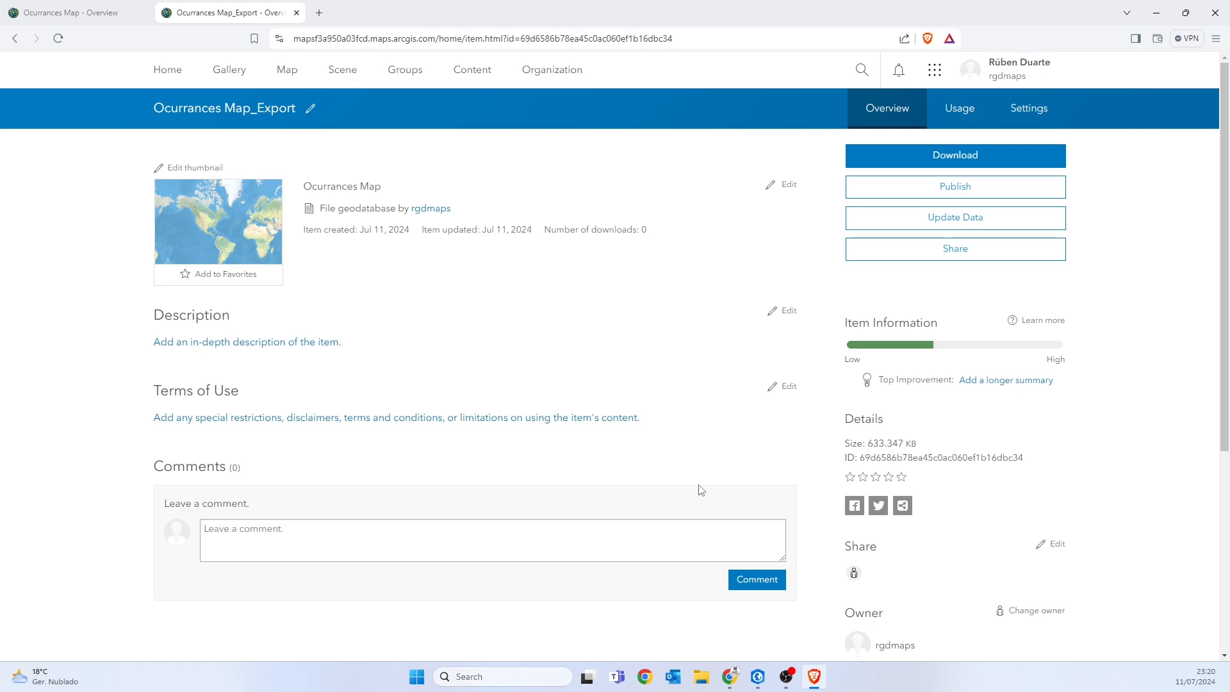
pyautogui.click(923, 159)
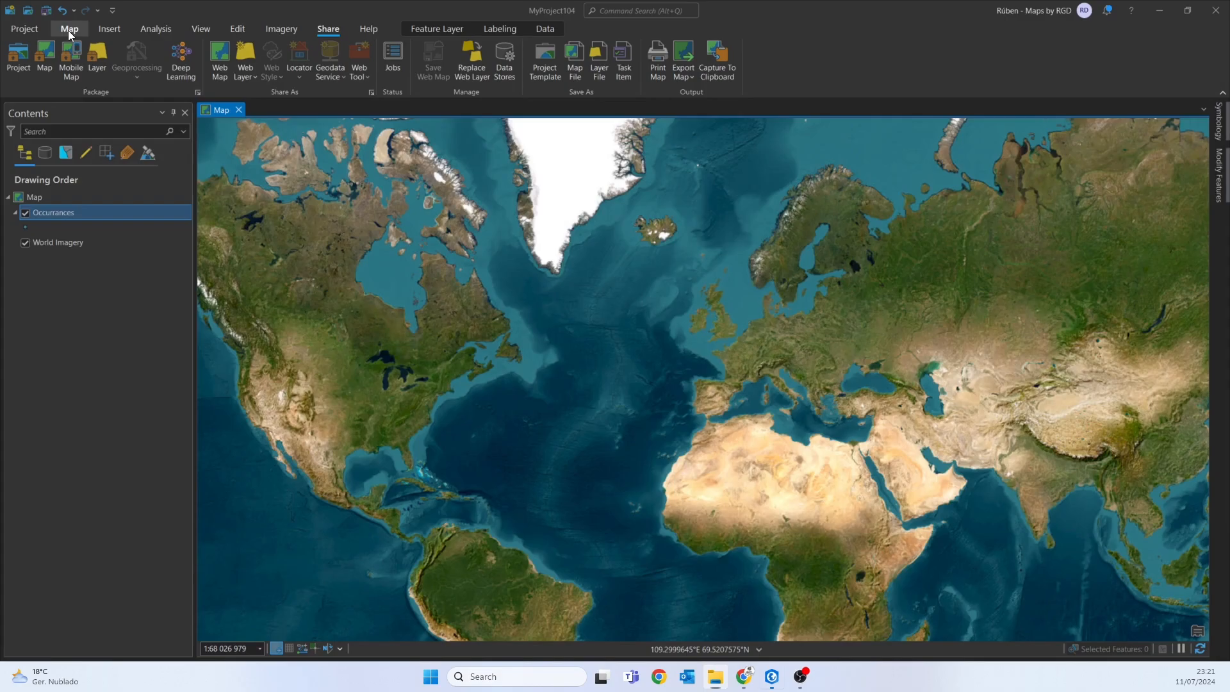
# In ArcGIS Pro, add the Occurrances feature class from the exported geodatabase in the Ocurrances_Map_Export folder to the map.
pyautogui.click(69, 29)
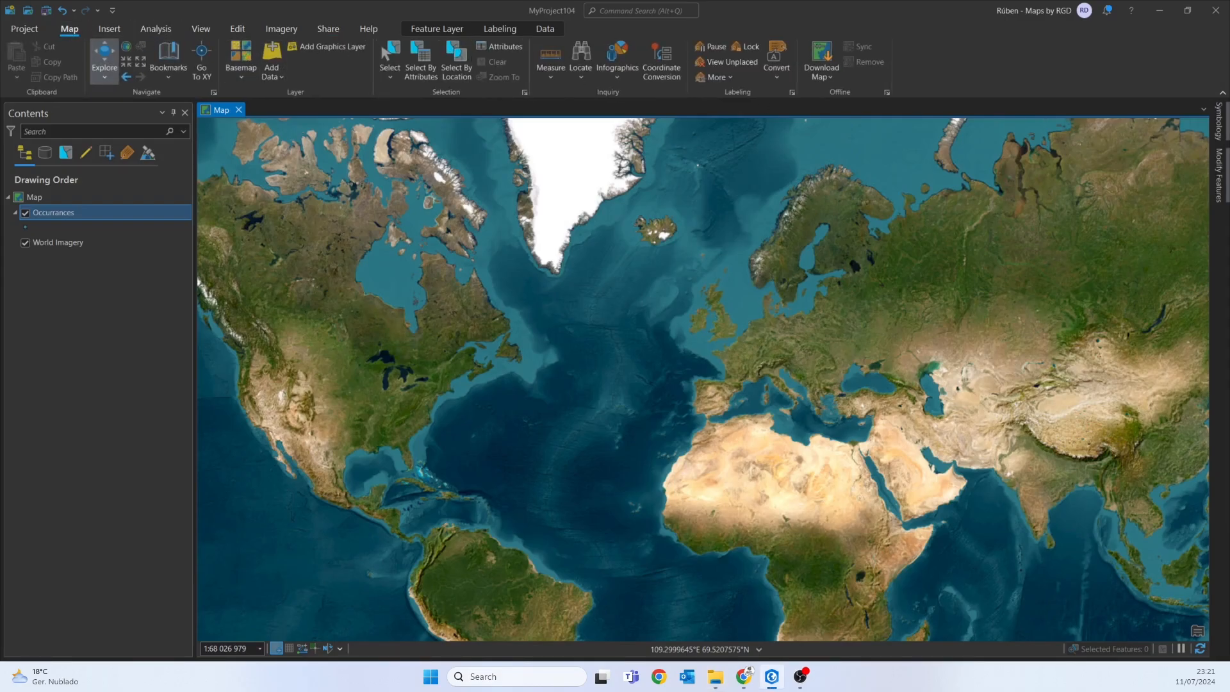
pyautogui.moveTo(1229, 105); pyautogui.dragTo(625, 164)
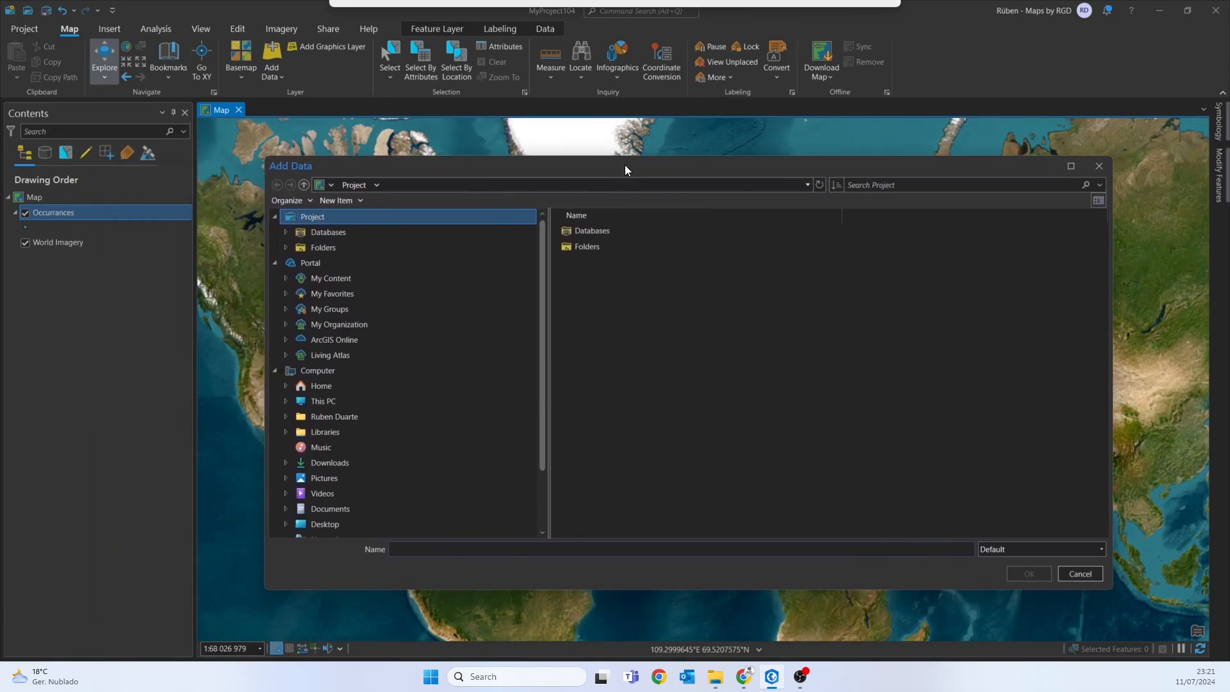
pyautogui.click(343, 245)
pyautogui.doubleClick(582, 247)
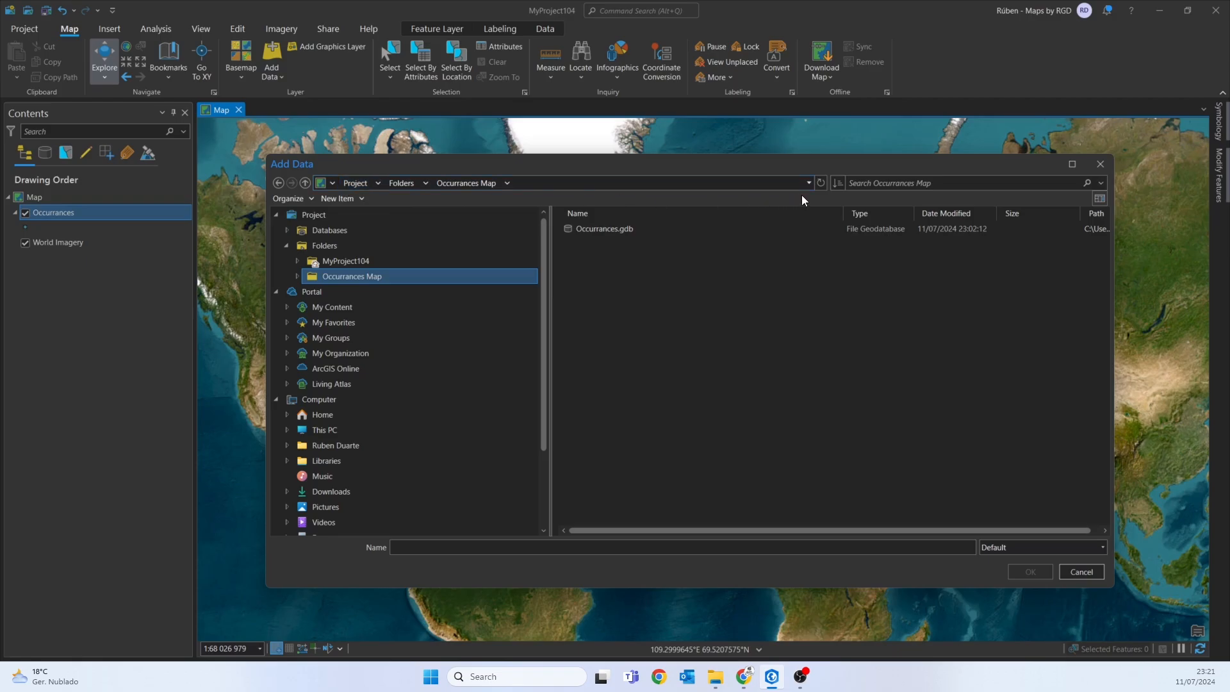
pyautogui.click(822, 183)
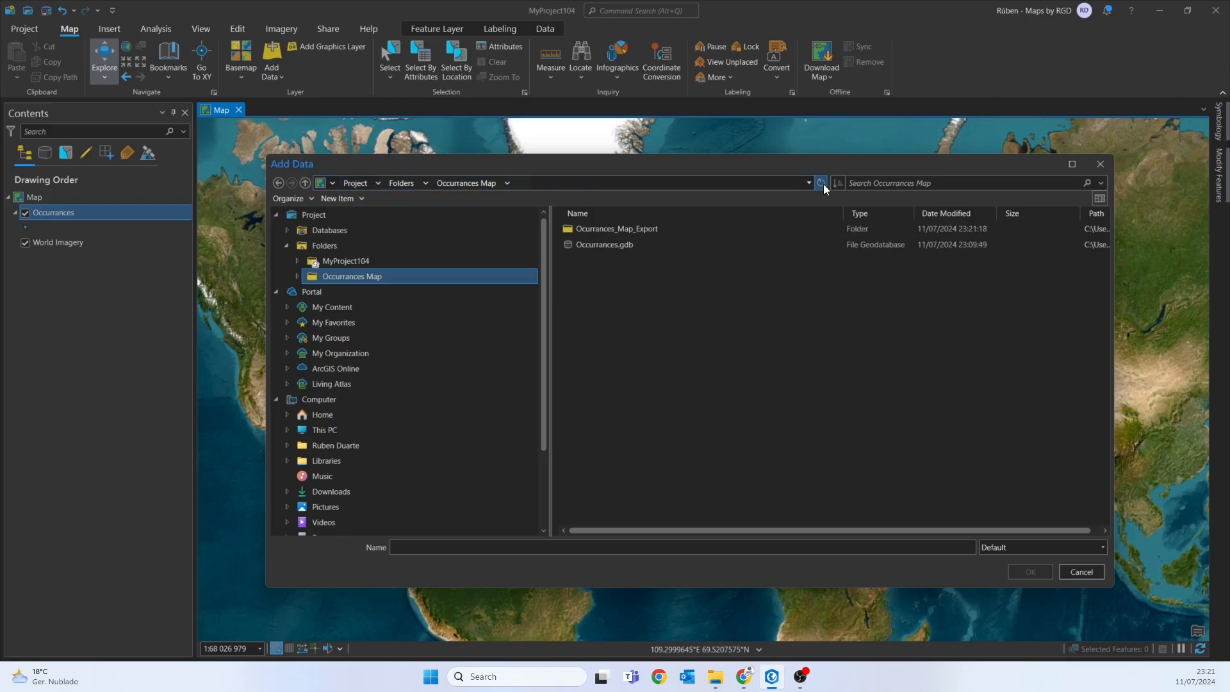
pyautogui.doubleClick(632, 228)
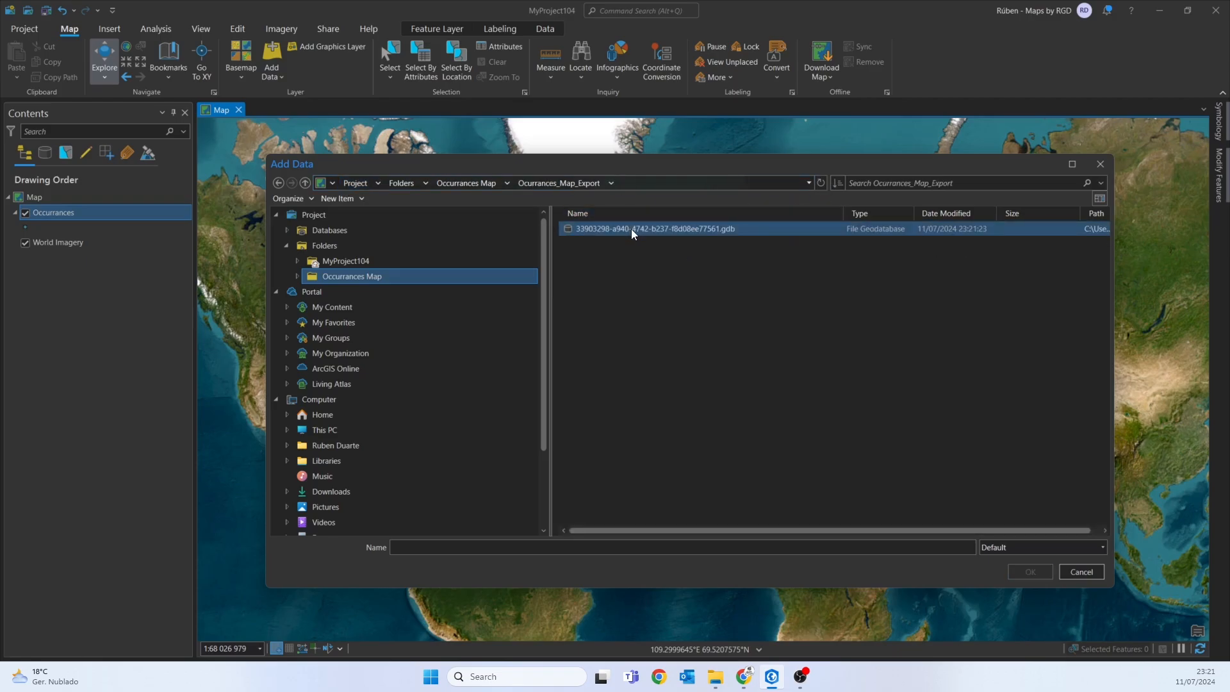
pyautogui.doubleClick(632, 228)
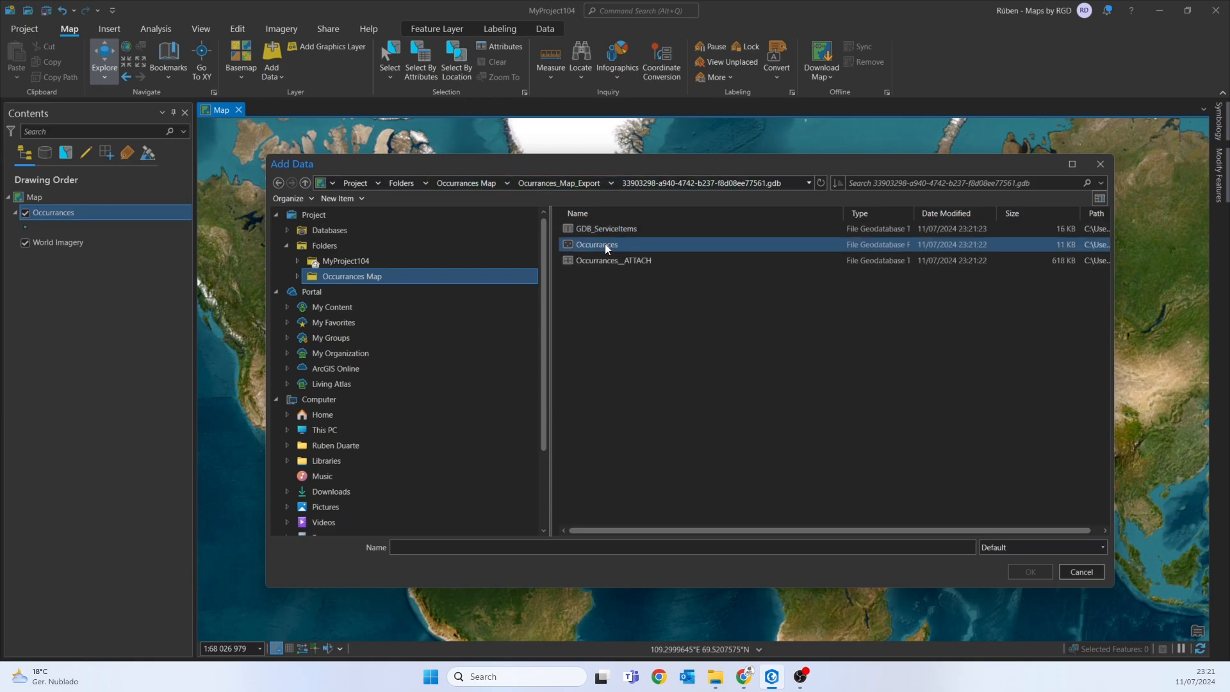
pyautogui.click(605, 244)
pyautogui.click(1036, 571)
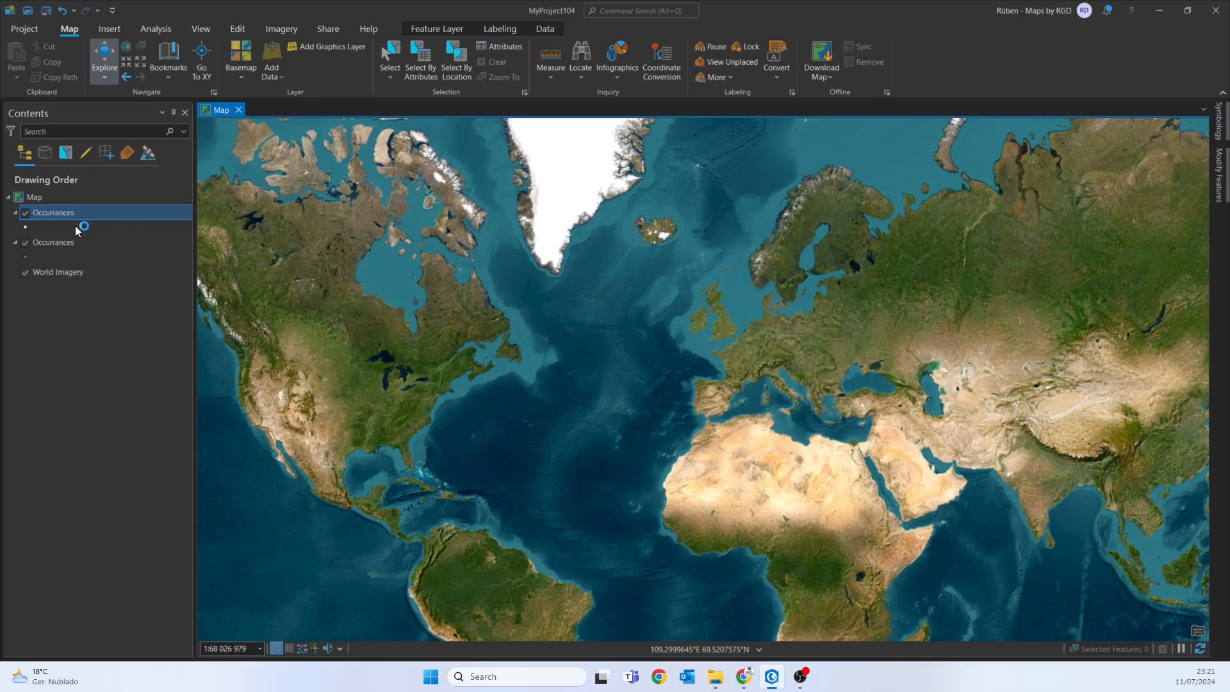
# Locate the exported occurrence point near South Africa's southwest coast and open its pop-up.
pyautogui.moveTo(725, 481); pyautogui.dragTo(639, 293)
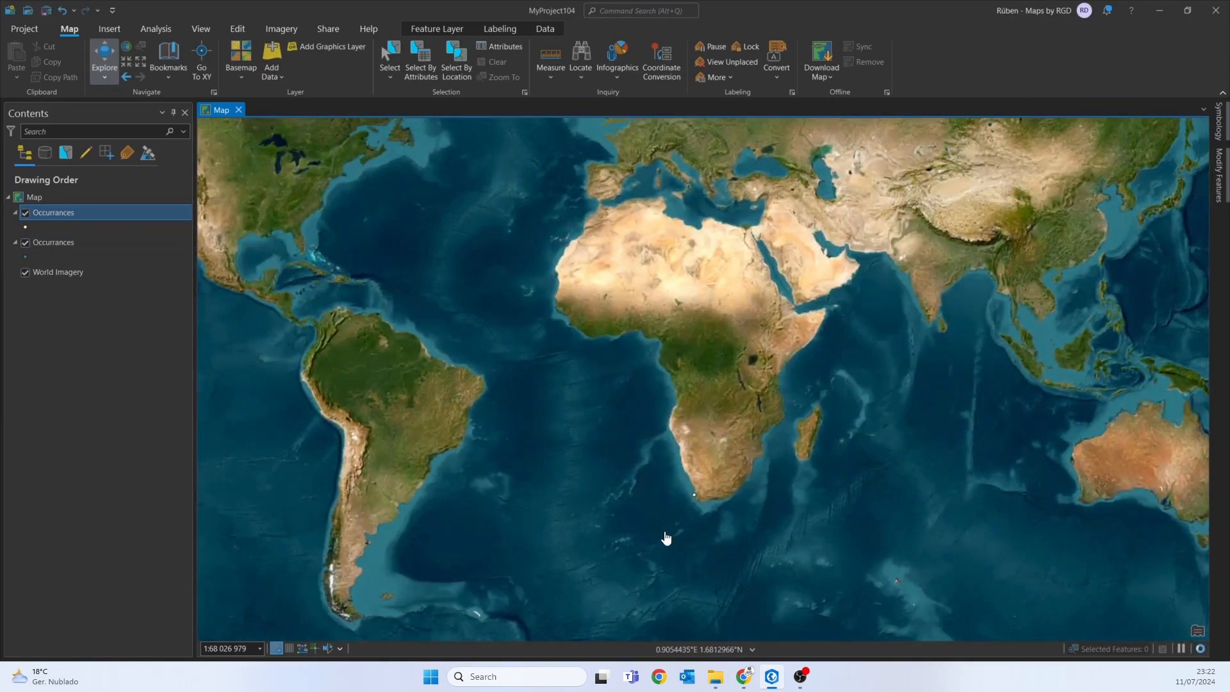
pyautogui.click(694, 499)
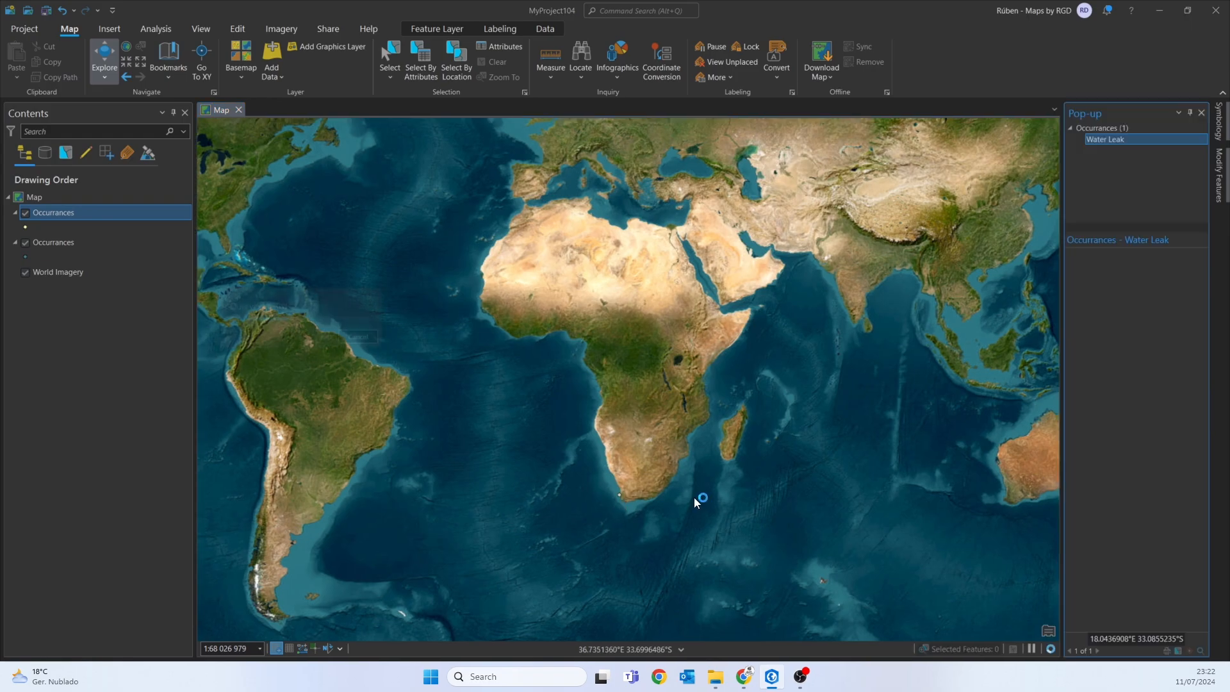